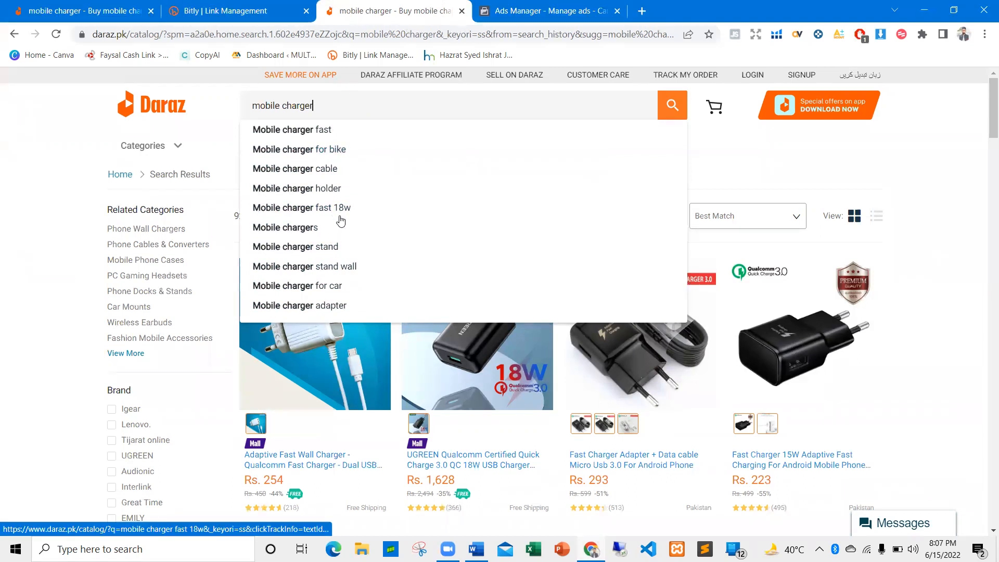
Switch to the New Ranking document in Word and place the cursor after the "SEO Friendly Content" bullet.
key(alt+Tab)
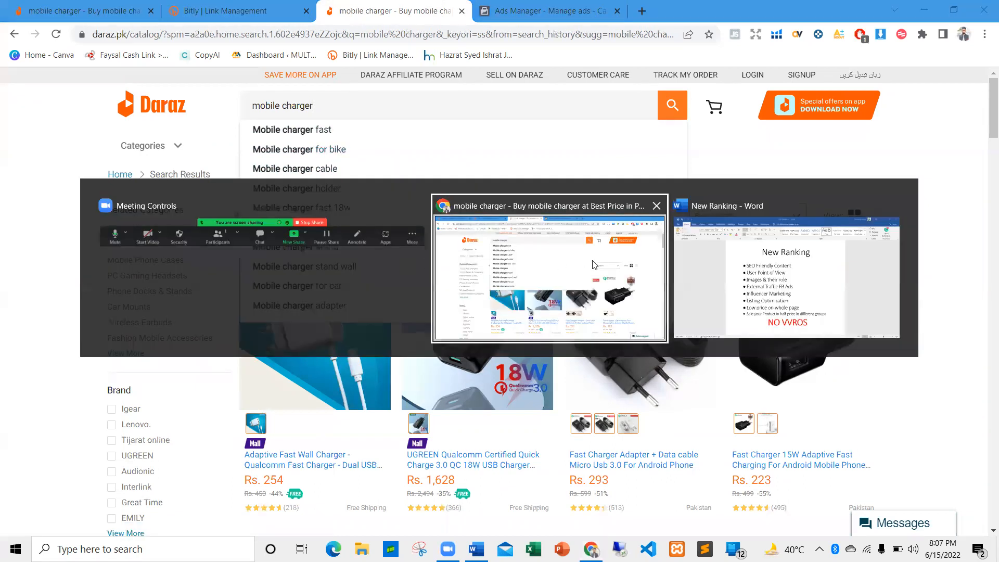
click(723, 266)
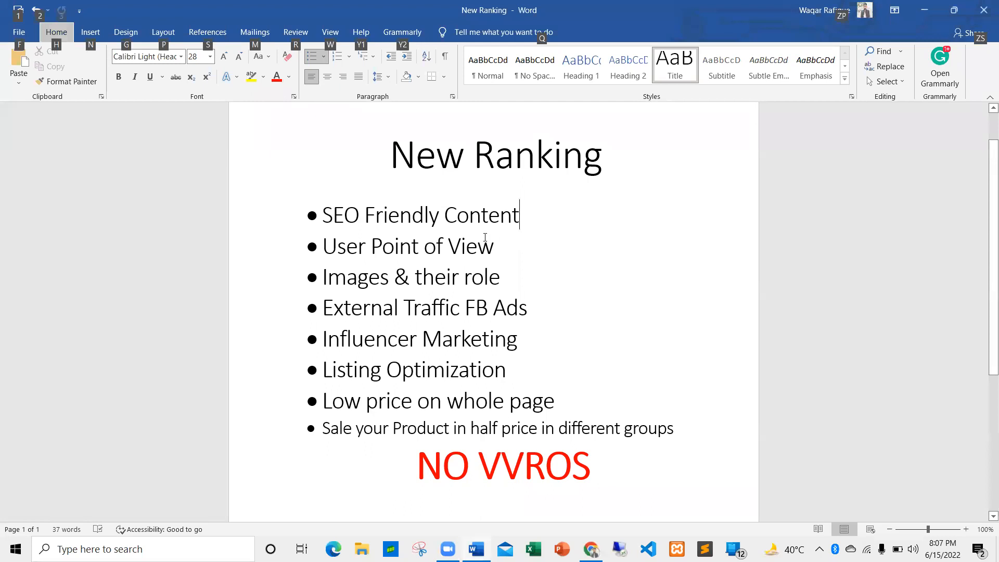
click(529, 217)
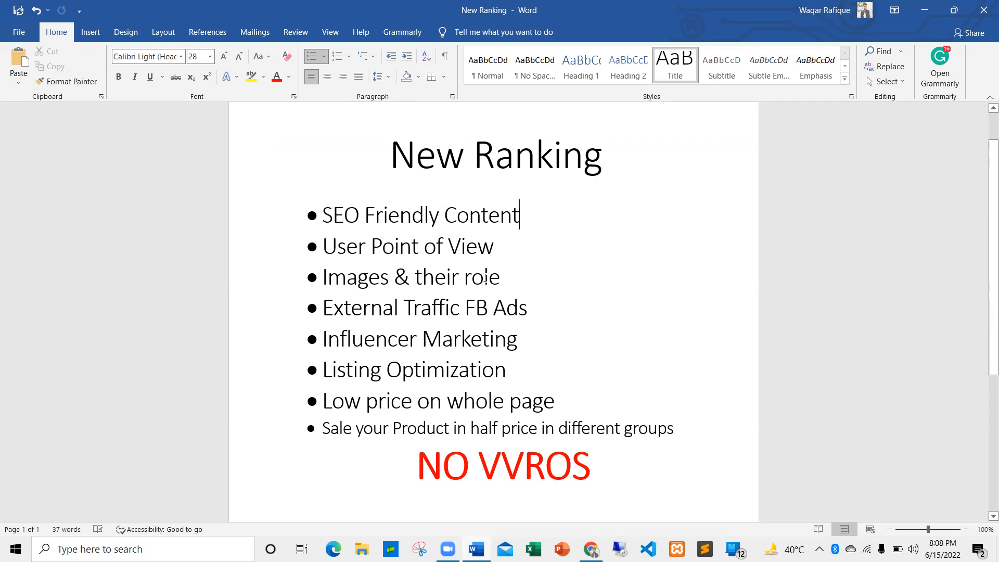
Switch back to Daraz in Chrome and examine the product listings in the "mobile charger" search results.
key(alt+Tab)
key(alt+Tab)
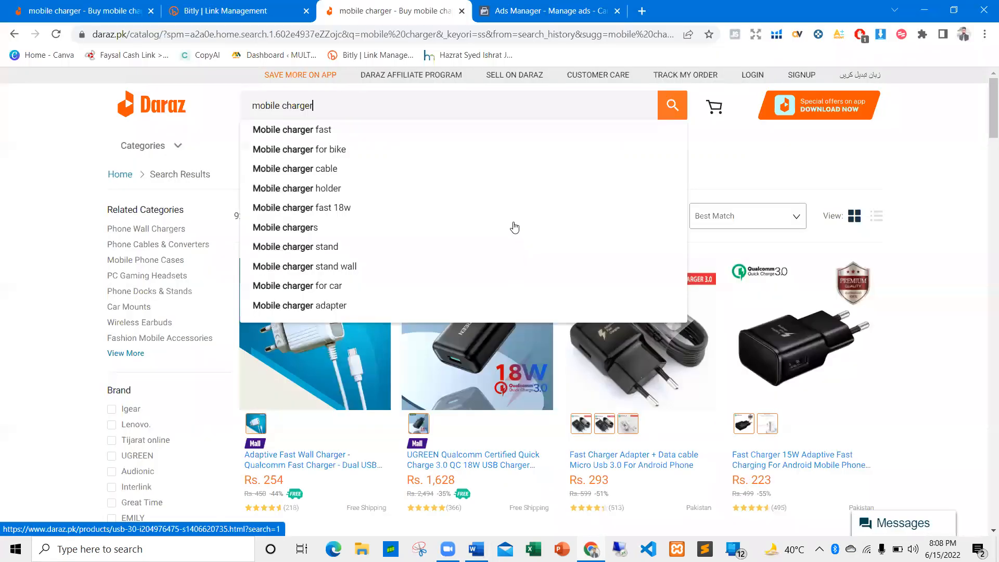
click(736, 161)
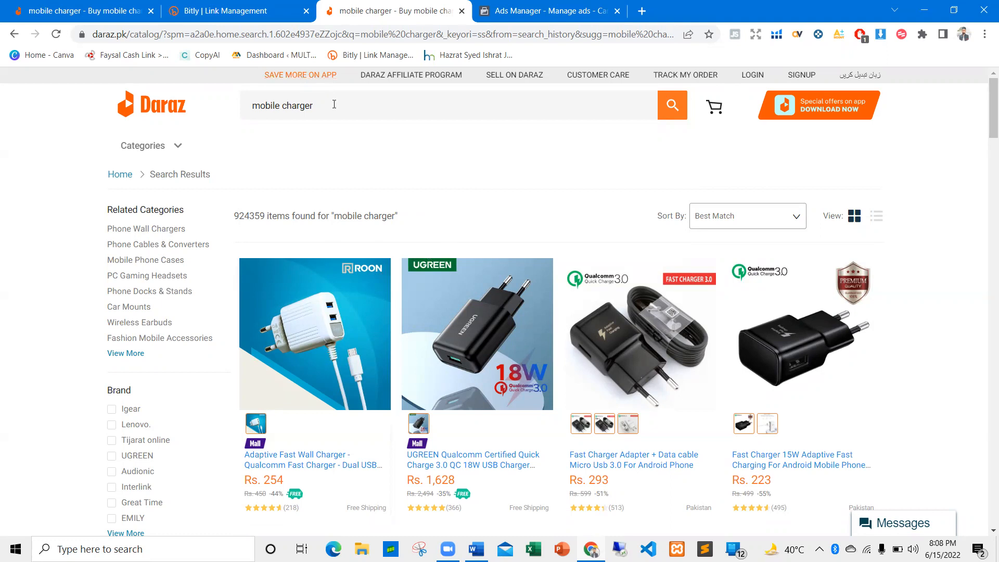
click(319, 105)
mouse_move(232, 130)
scroll(628, 329, down, 2)
scroll(628, 330, down, 1)
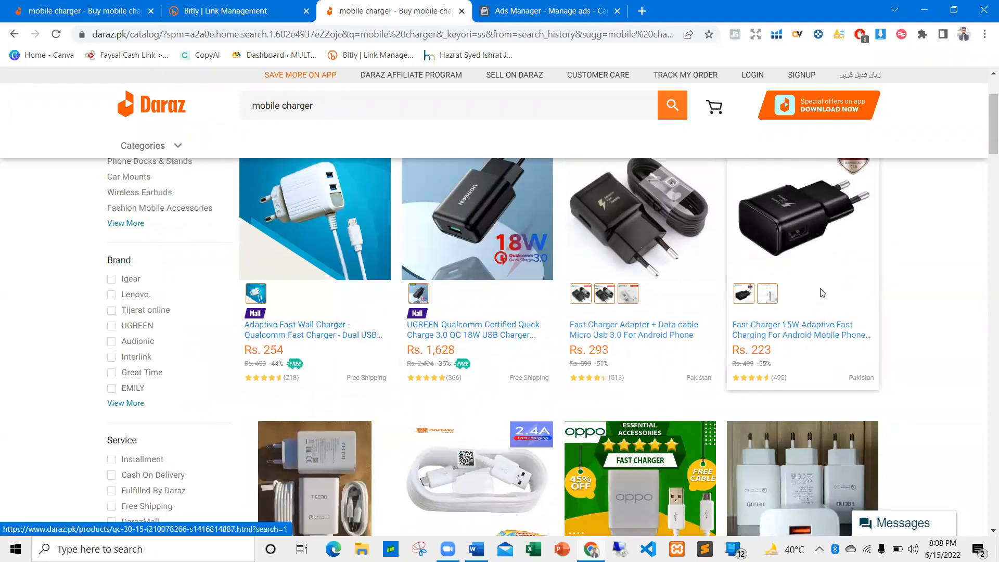
scroll(770, 307, down, 4)
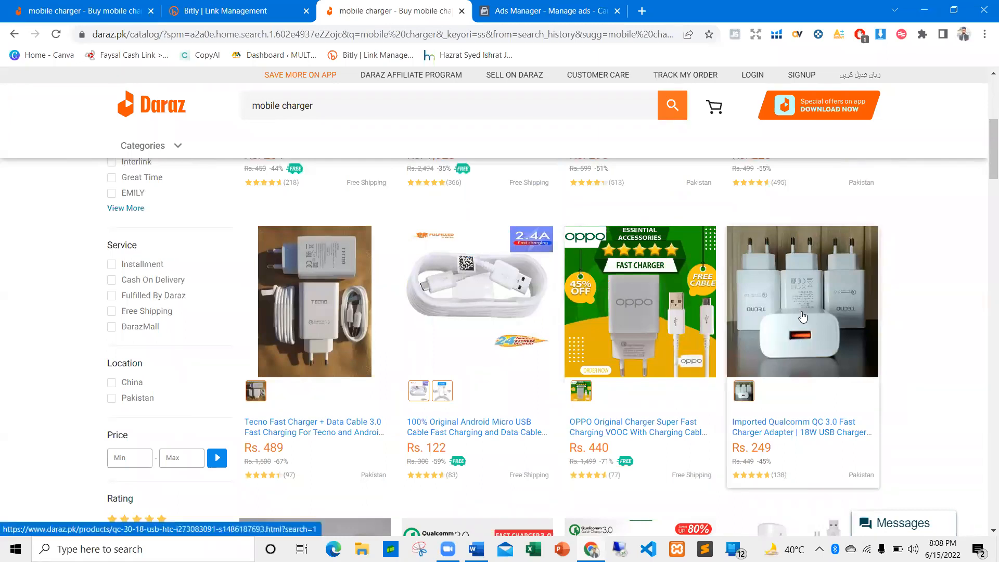
scroll(470, 332, down, 3)
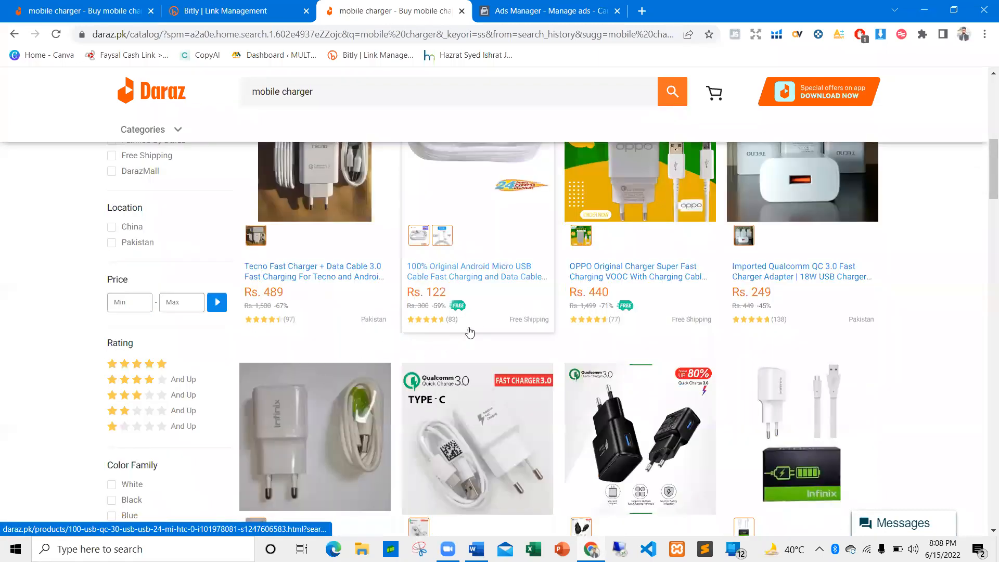
scroll(469, 332, down, 2)
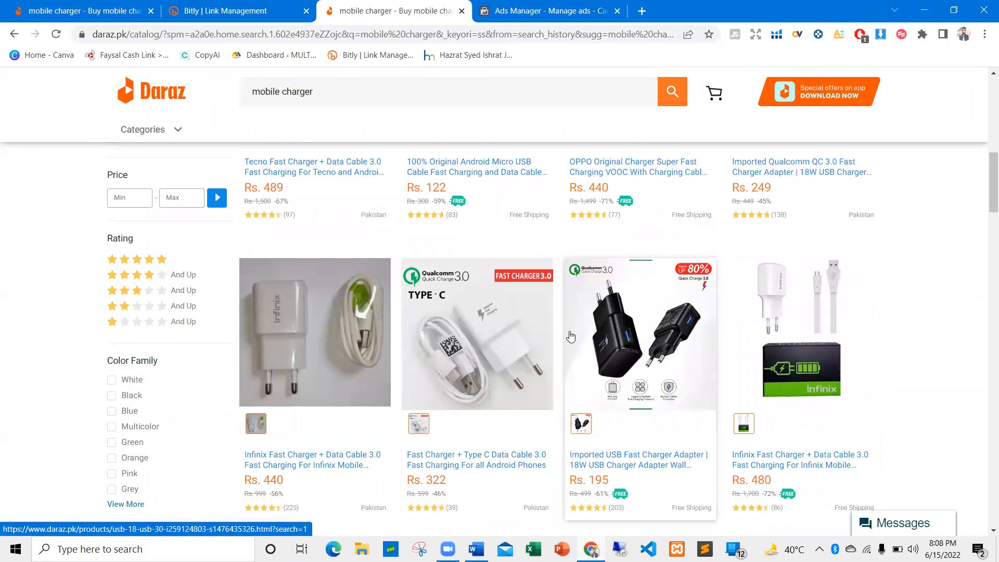
scroll(394, 308, down, 7)
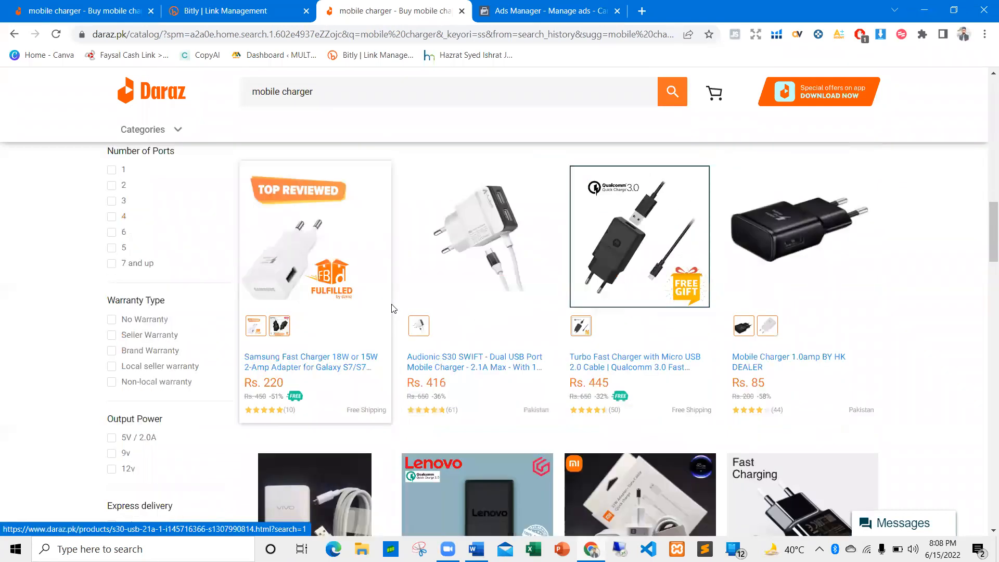
scroll(394, 318, down, 2)
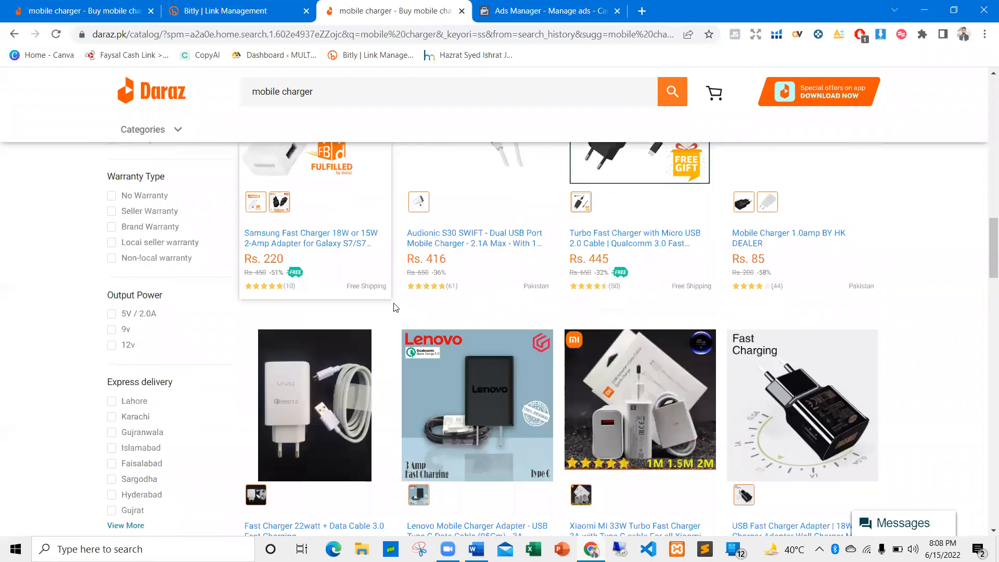
scroll(394, 307, down, 1)
scroll(386, 294, down, 6)
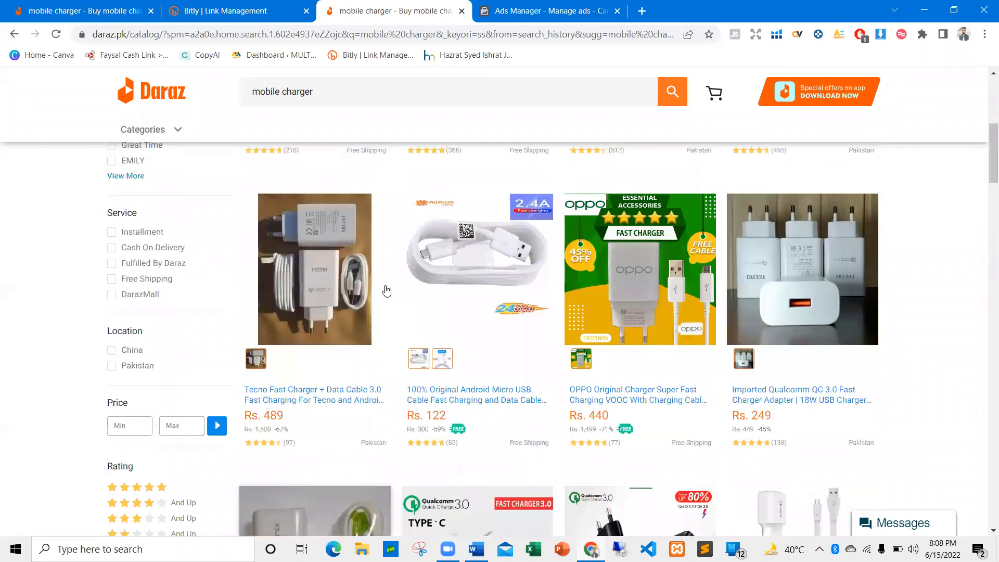
scroll(328, 176, up, 6)
Review the search suggestions for "mobile charger" and run the suggested search "mobile charger fast".
click(336, 106)
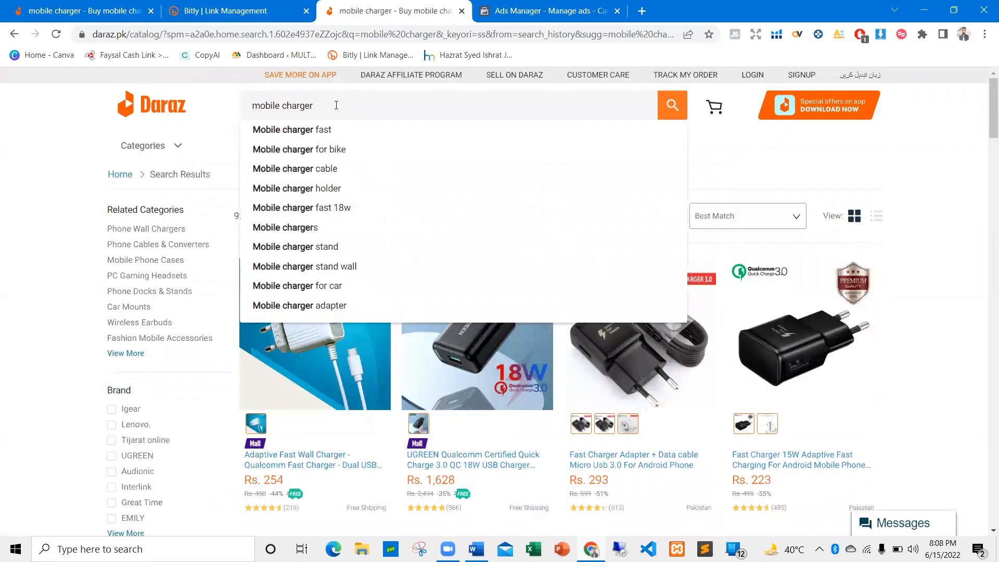
key(alt+Tab)
key(alt+Tab)
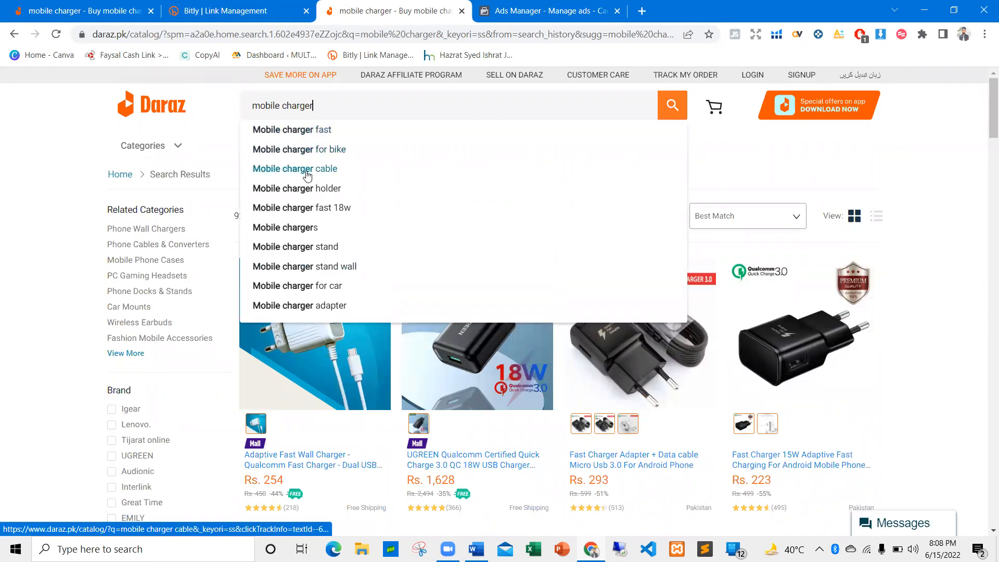
click(311, 135)
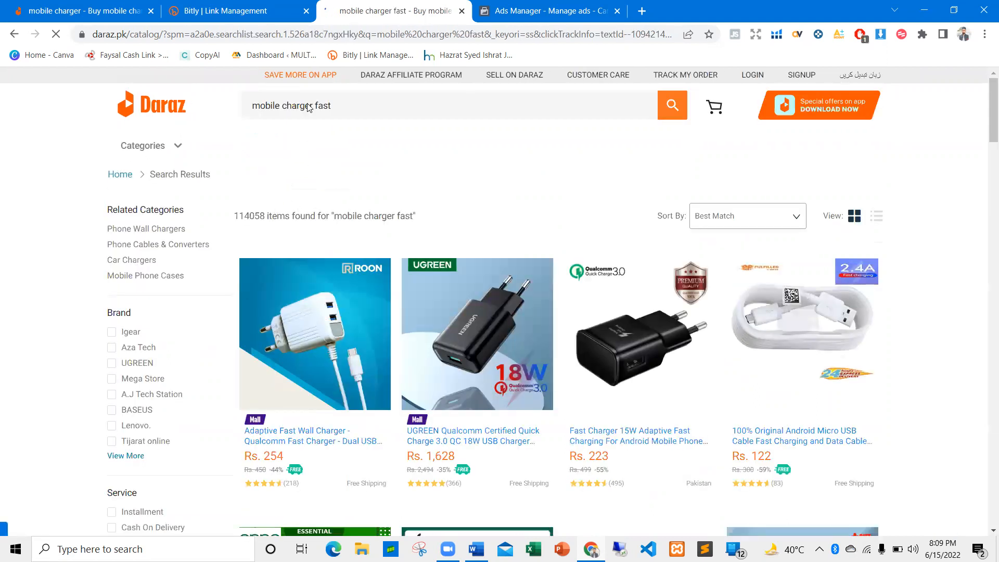
Replace the search term with "fast mobile", run the suggested search "fast mobile charger", and examine the number of items found.
triple_click(337, 104)
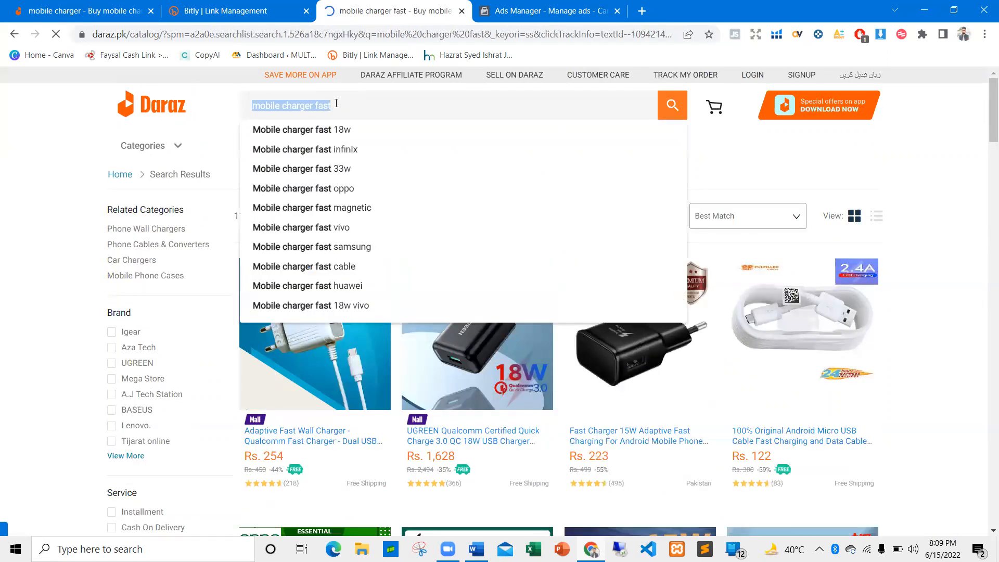
text(fasr)
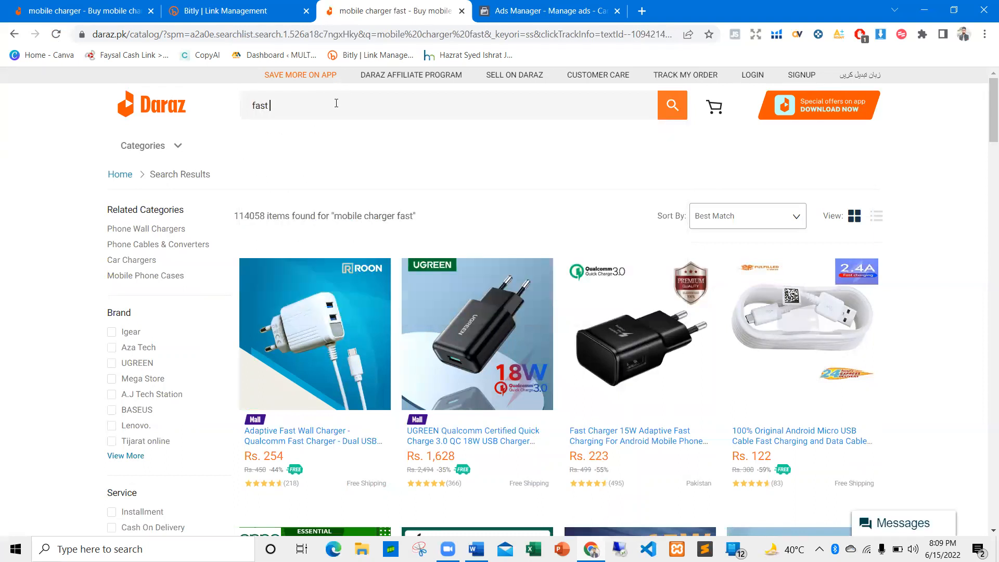
text(mobile)
click(314, 98)
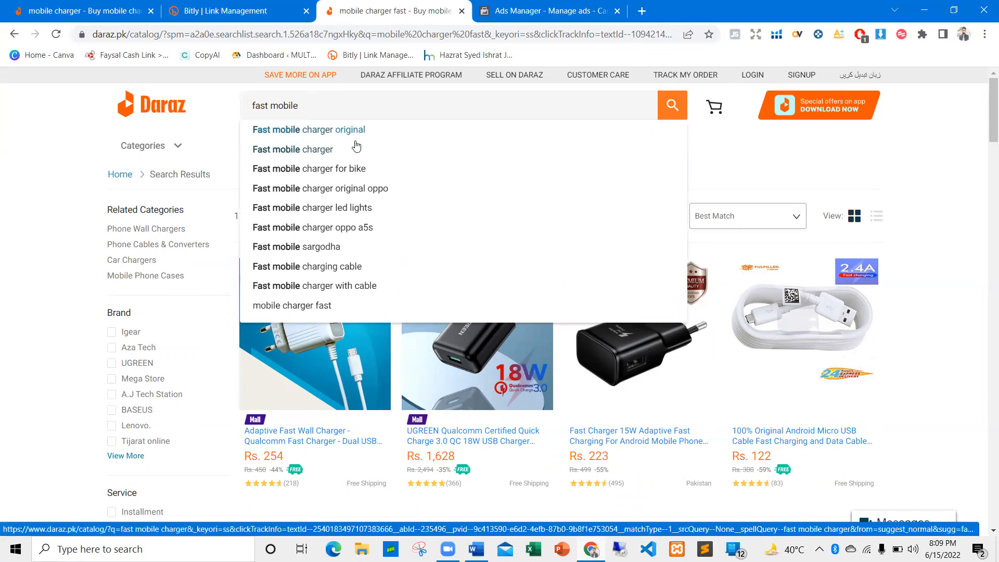
click(329, 151)
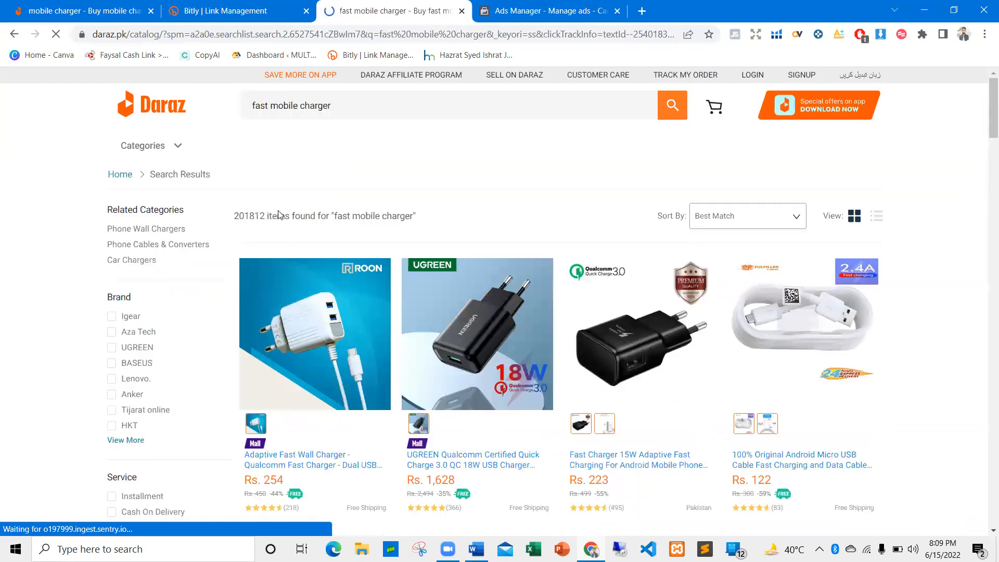
double_click(248, 221)
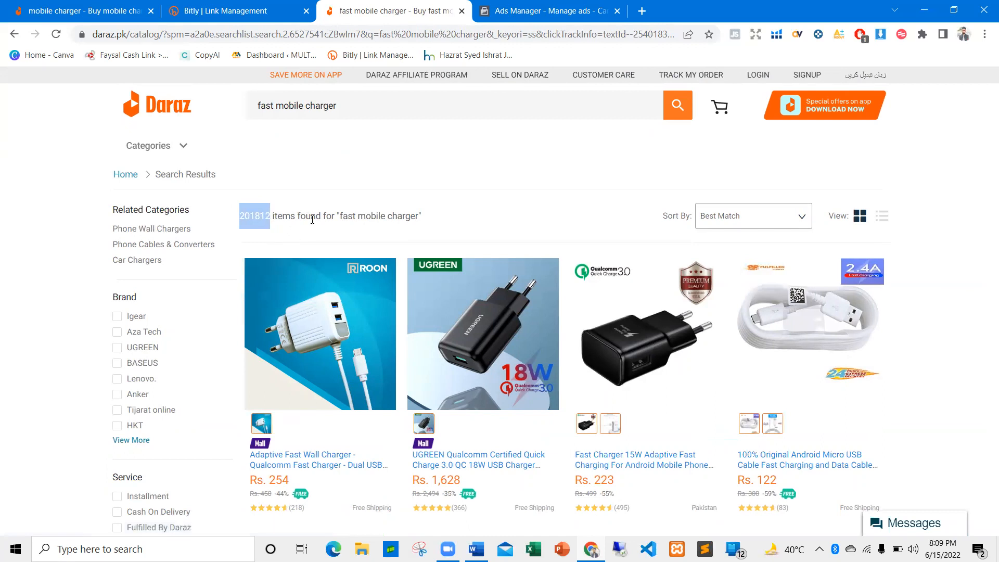
click(287, 227)
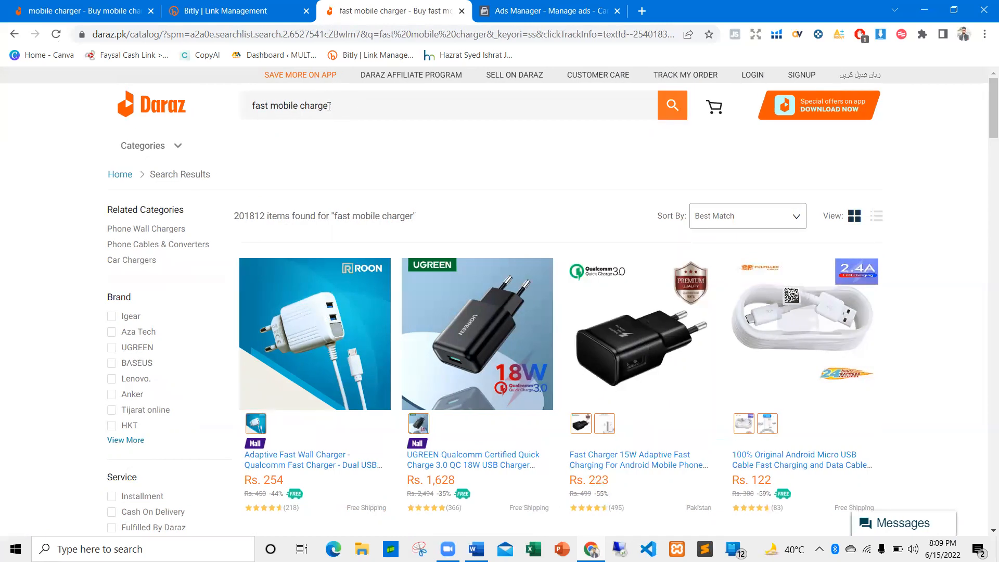
Switch to the New Ranking document in Word and highlight the "Images & their role" bullet.
key(alt+Tab)
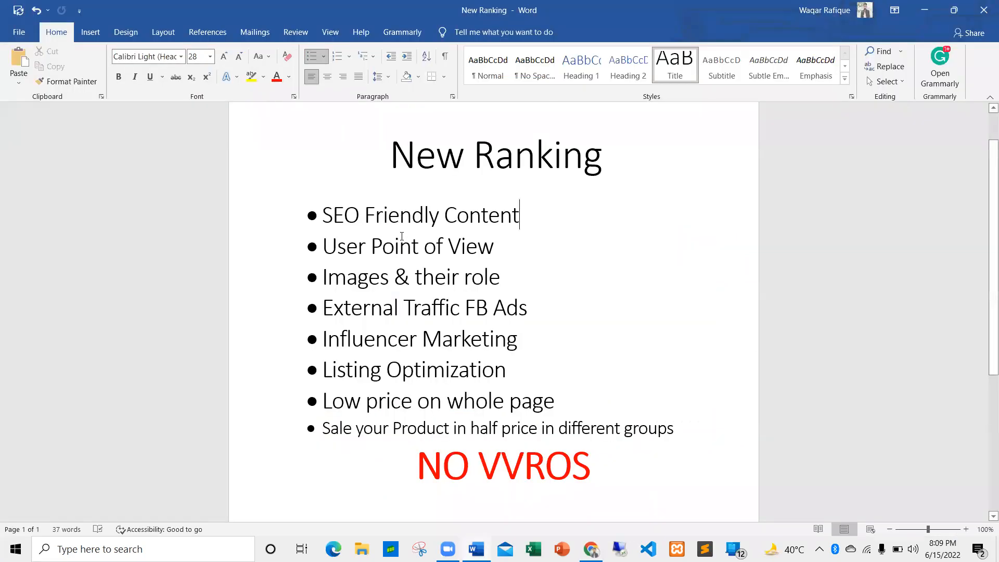
drag(323, 277, 499, 277)
click(499, 276)
Return to Daraz in Chrome and compare the product images in the "fast mobile charger" search results.
key(alt+Tab)
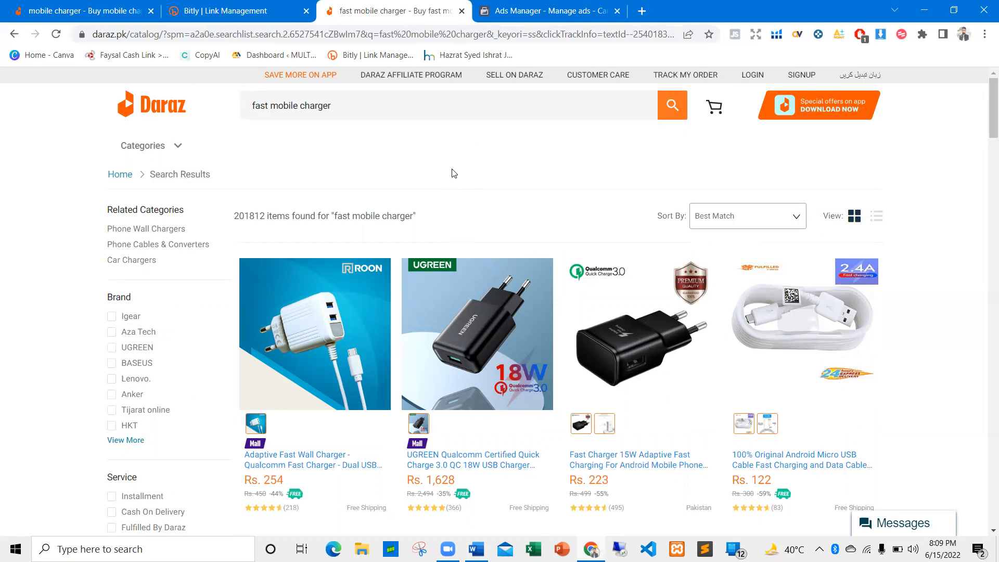
scroll(453, 173, down, 1)
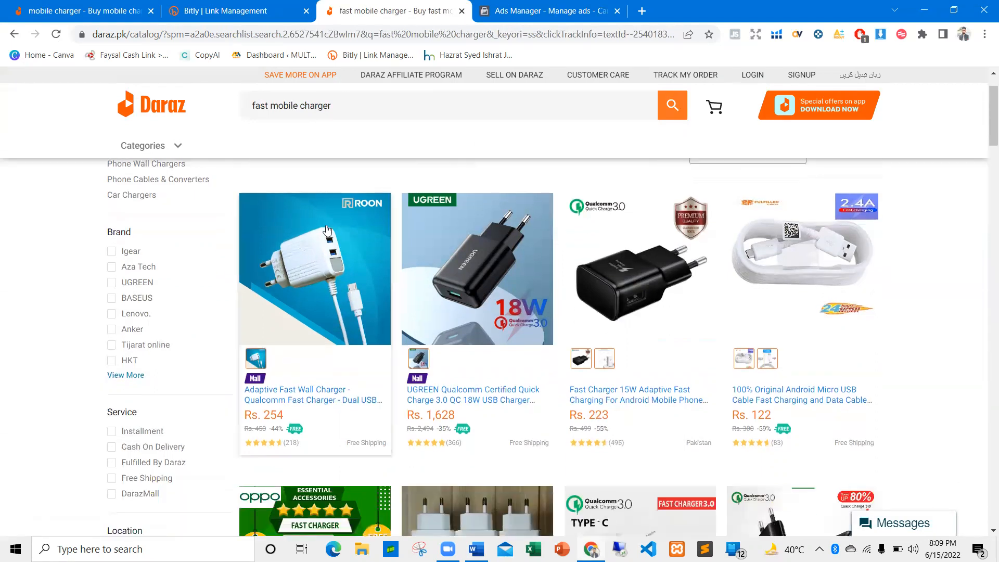
scroll(323, 254, down, 5)
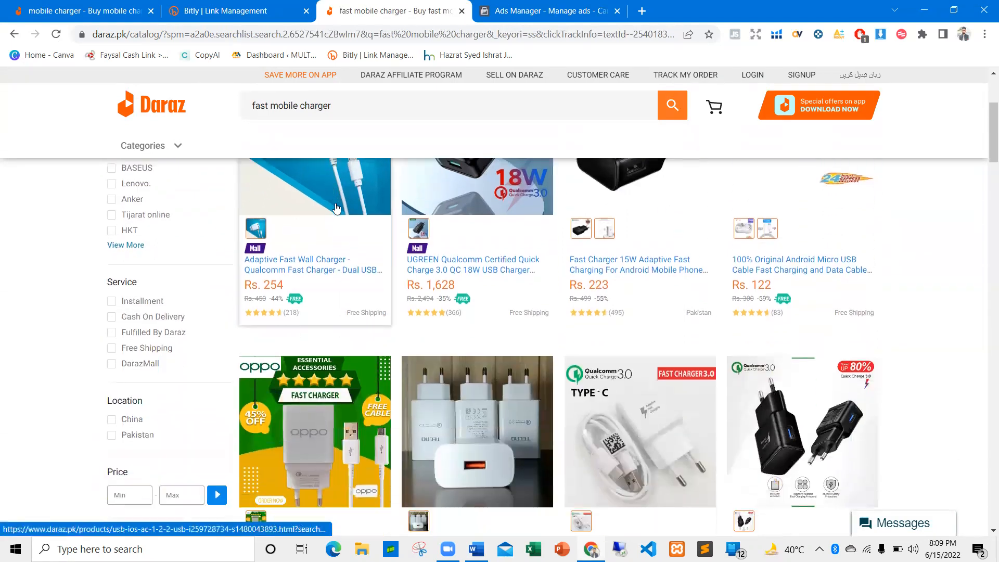
scroll(416, 270, up, 3)
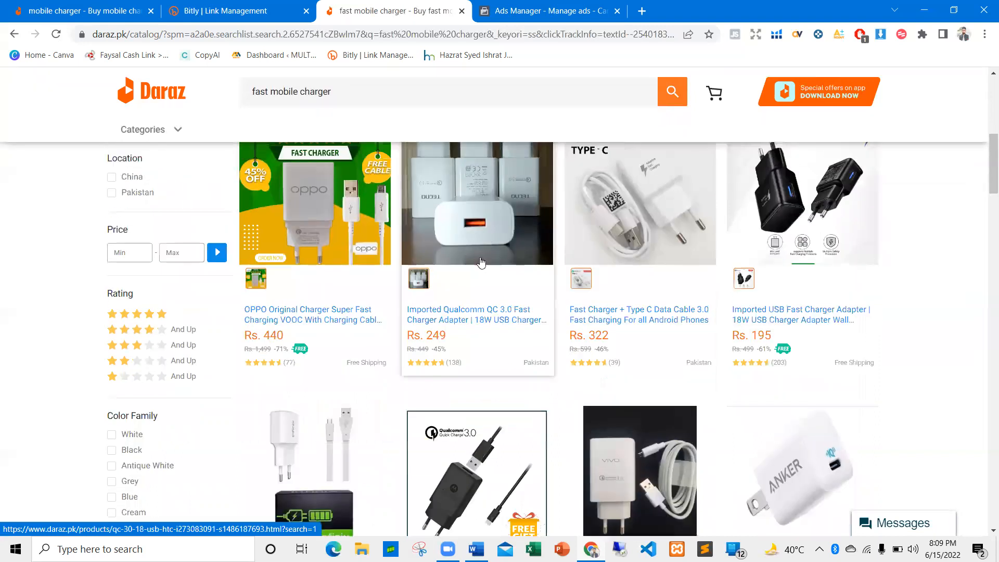
scroll(333, 280, up, 1)
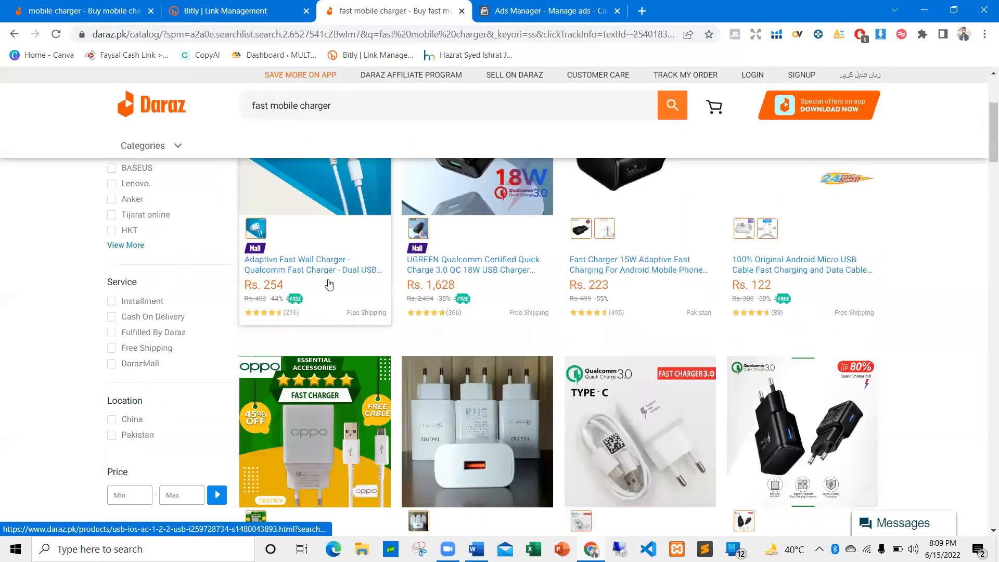
scroll(333, 234, up, 2)
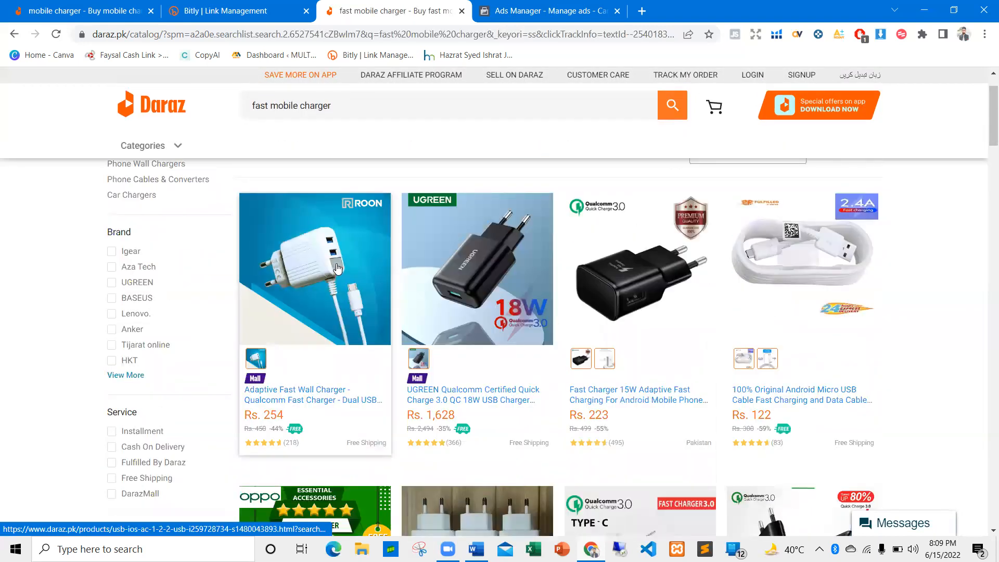
scroll(324, 258, down, 2)
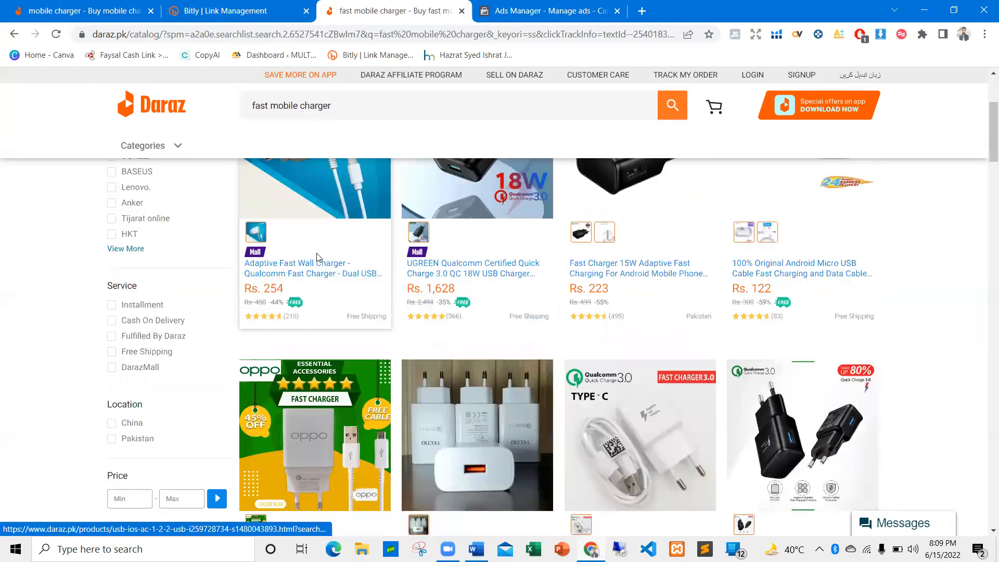
scroll(326, 236, up, 1)
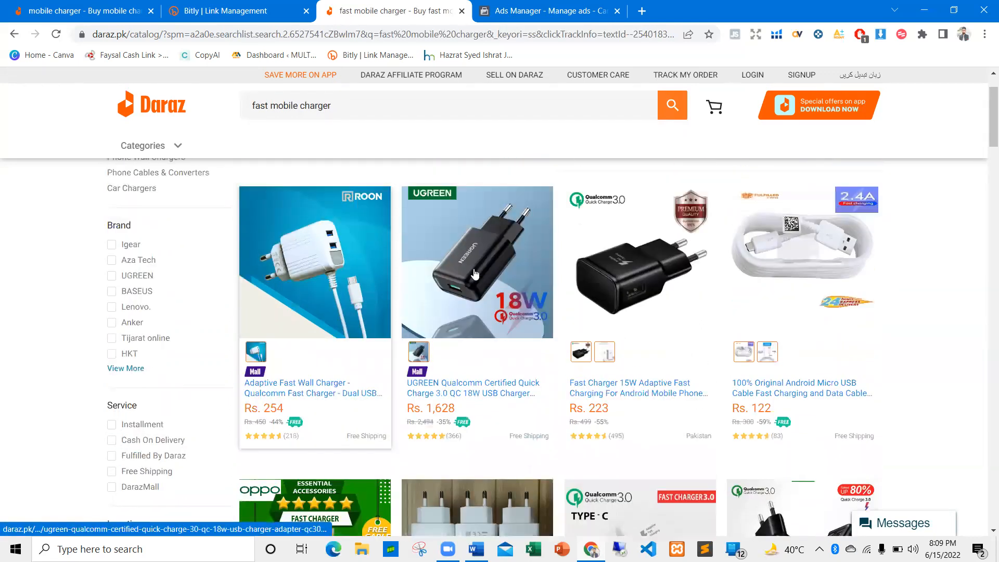
scroll(341, 248, up, 1)
scroll(479, 280, down, 4)
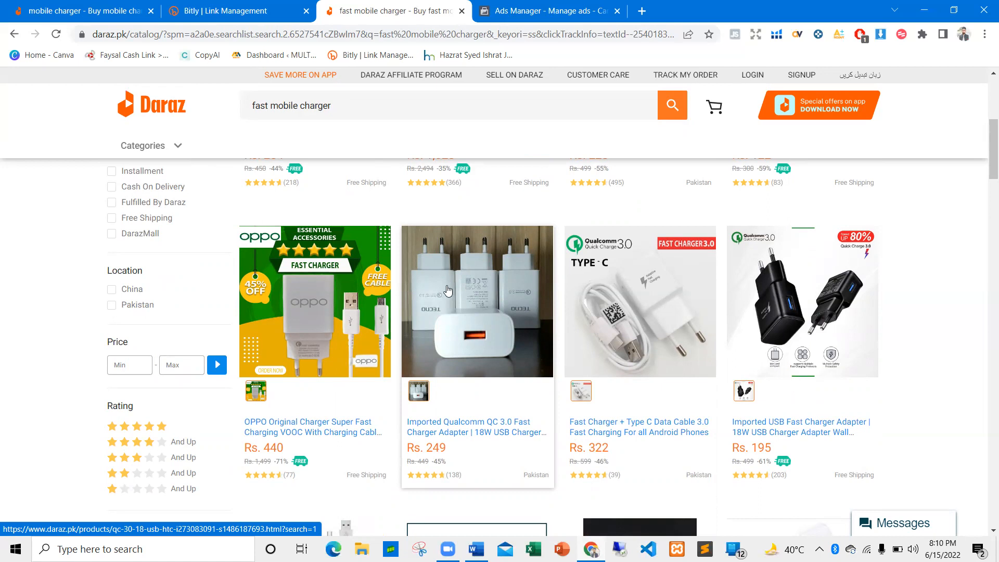
scroll(447, 301, down, 1)
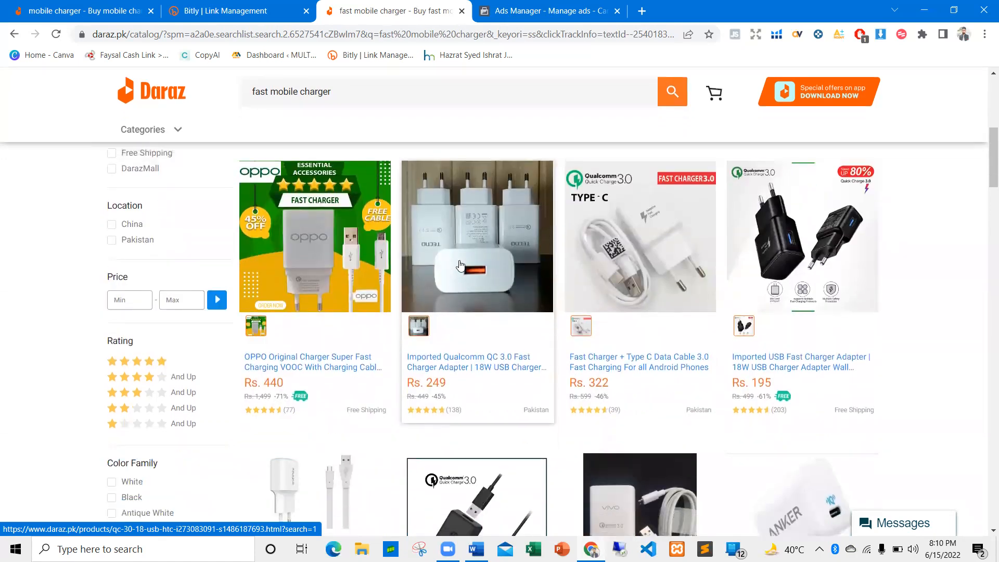
scroll(466, 285, up, 1)
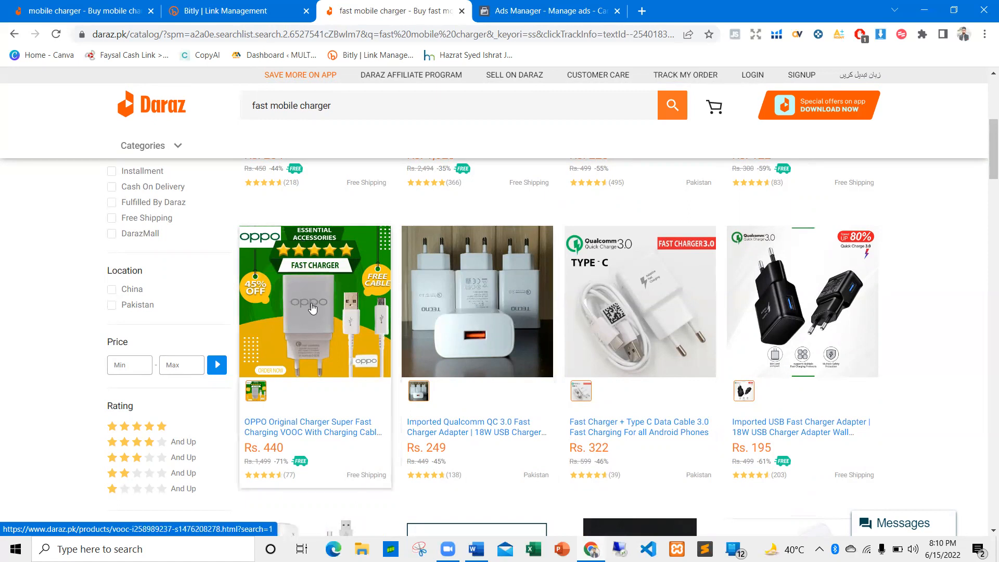
scroll(312, 307, down, 4)
scroll(316, 307, down, 6)
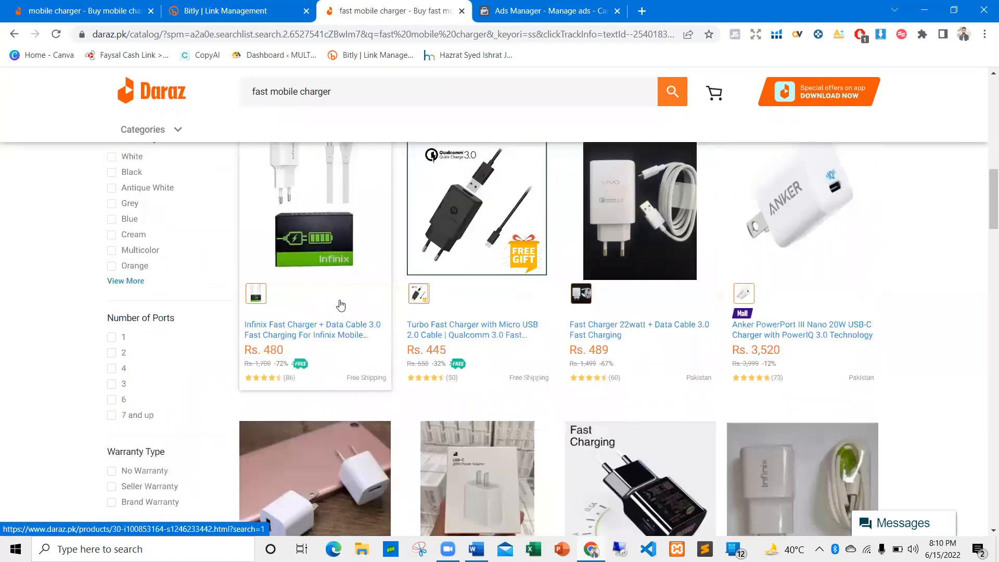
scroll(370, 304, down, 8)
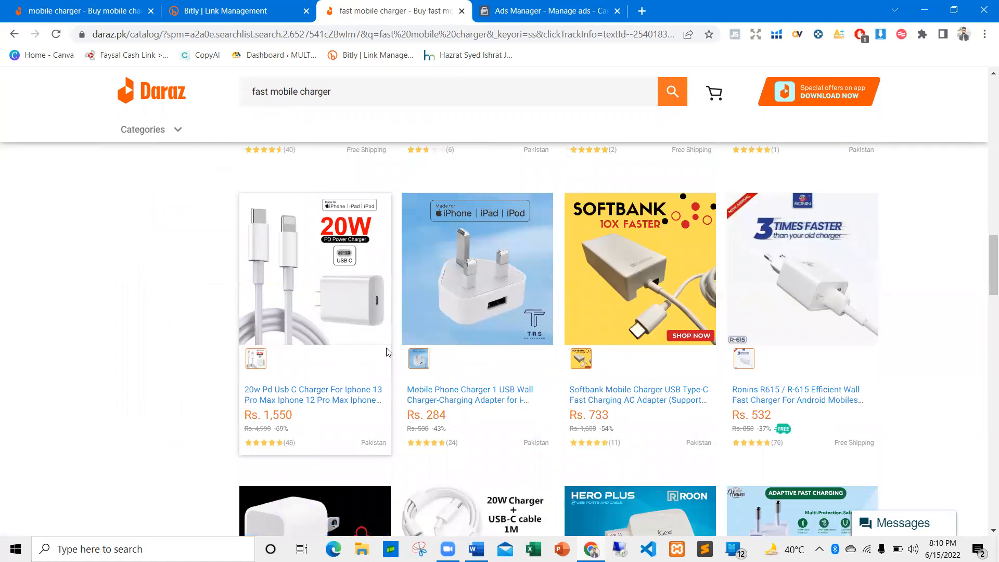
Examine the product images of the chargers further down the "fast mobile charger" results, including the Hero Plus wall charger.
scroll(640, 343, down, 3)
scroll(557, 363, down, 1)
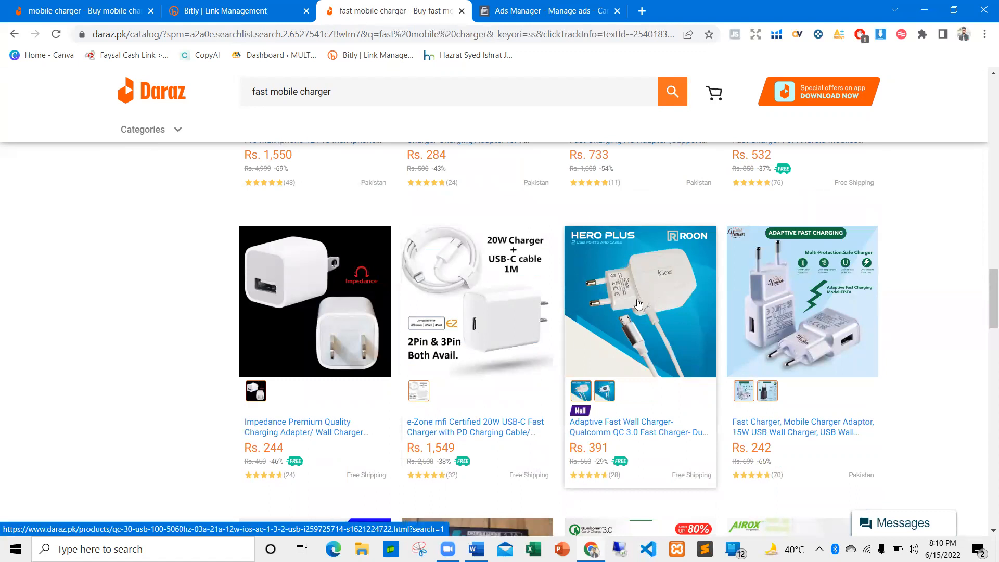
scroll(622, 296, down, 3)
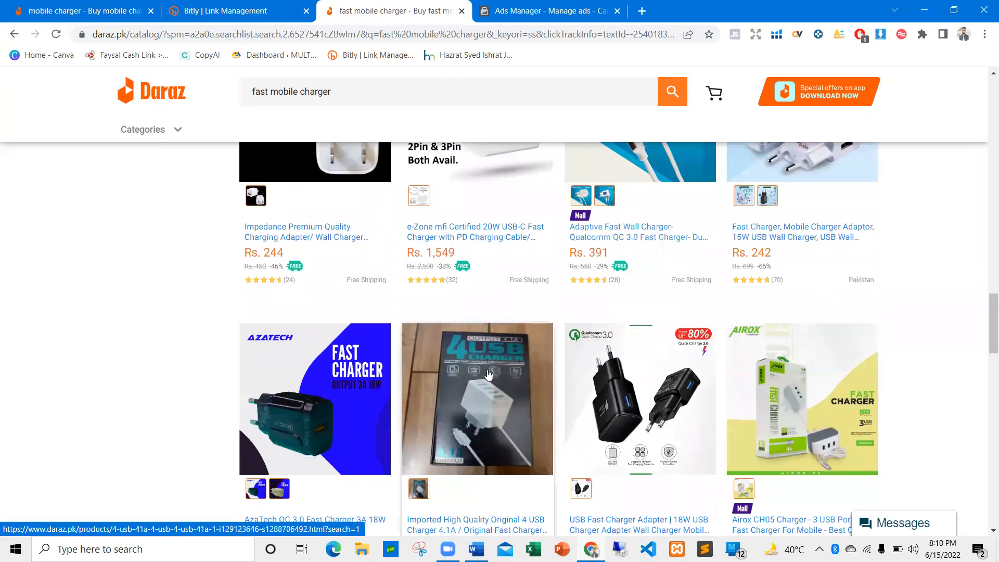
scroll(486, 321, down, 1)
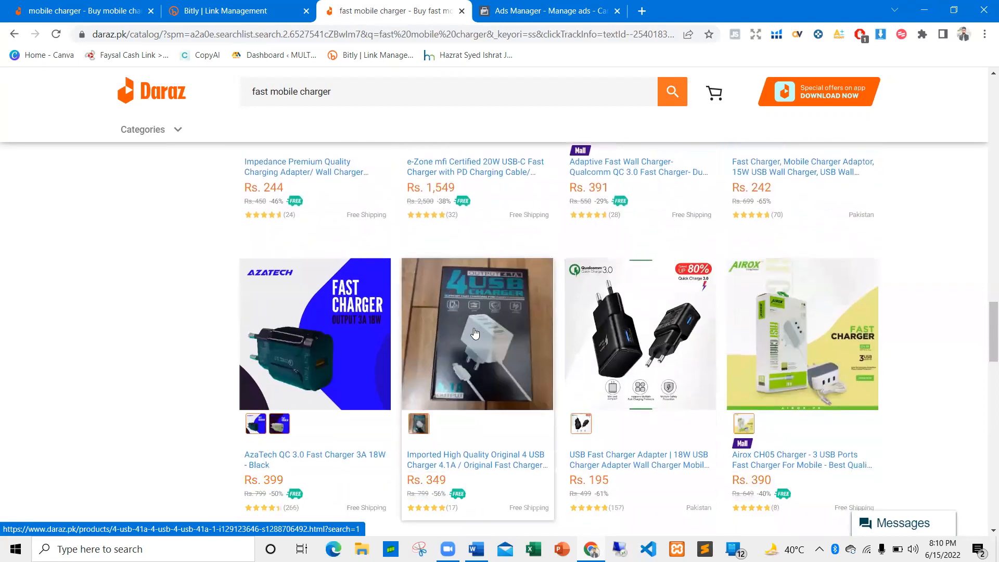
scroll(582, 297, up, 3)
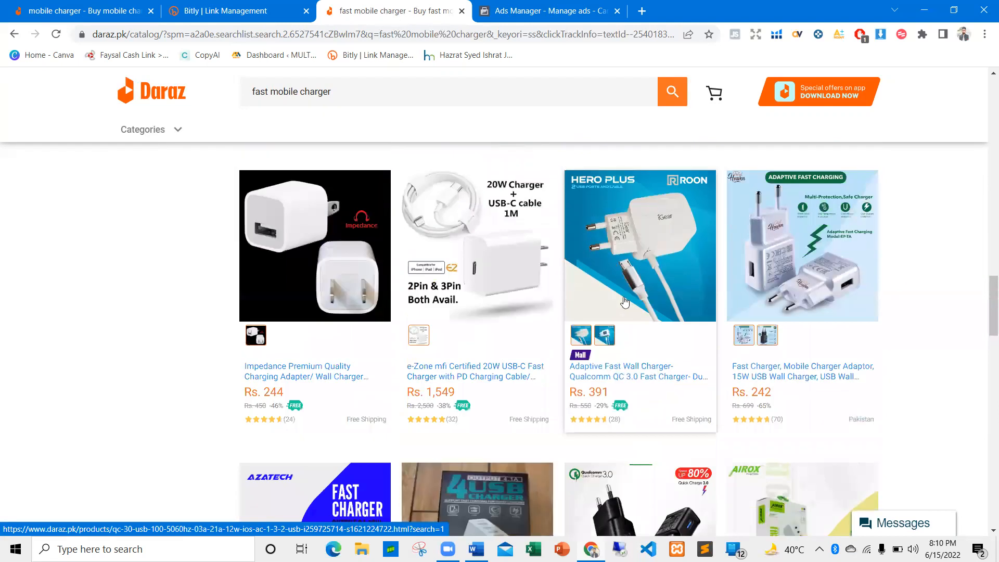
scroll(619, 271, up, 1)
scroll(627, 273, down, 2)
scroll(635, 276, up, 1)
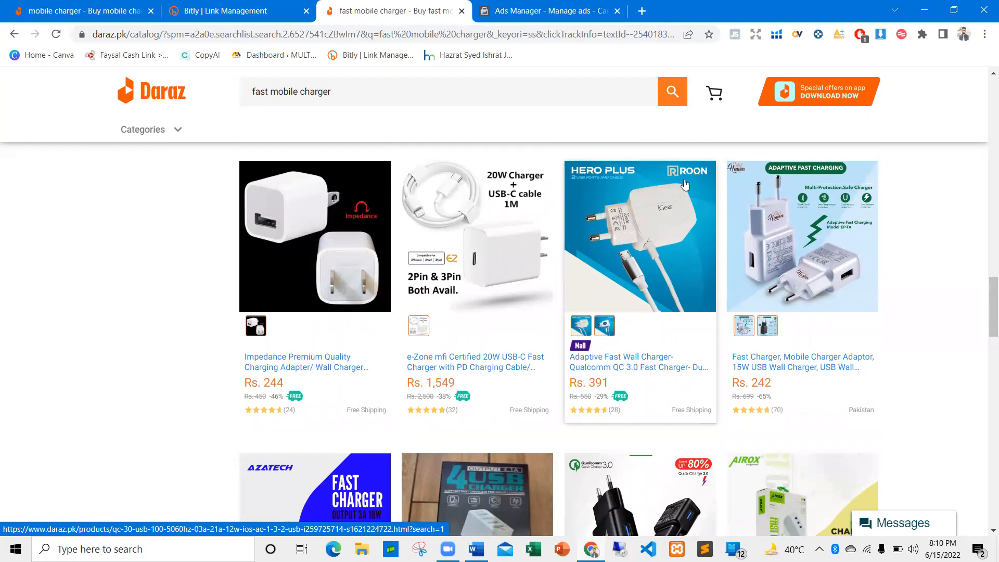
Compare the Hero Plus charger's image, price and reviews with those of the 4 USB charger photographed in its box.
scroll(679, 224, down, 1)
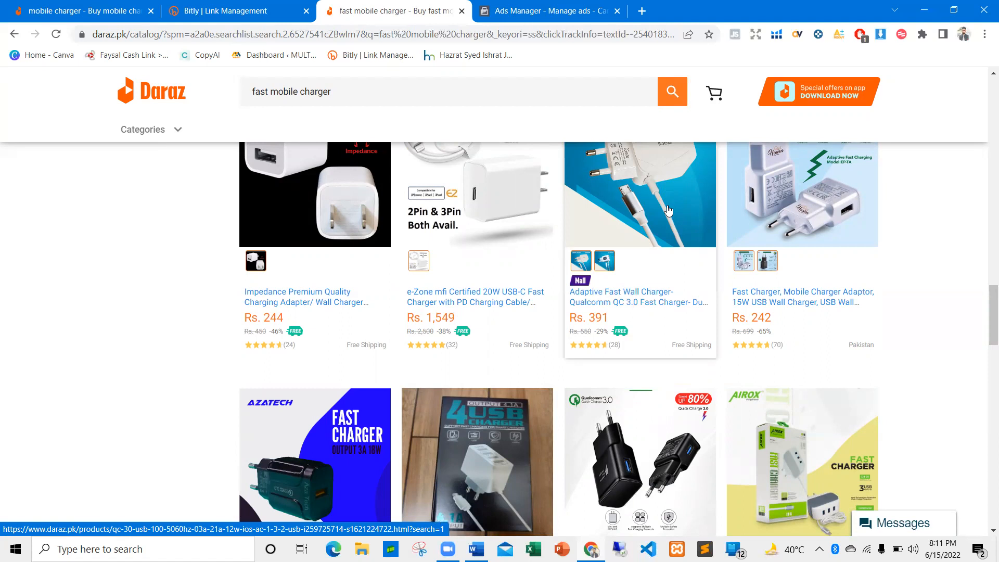
scroll(669, 211, down, 2)
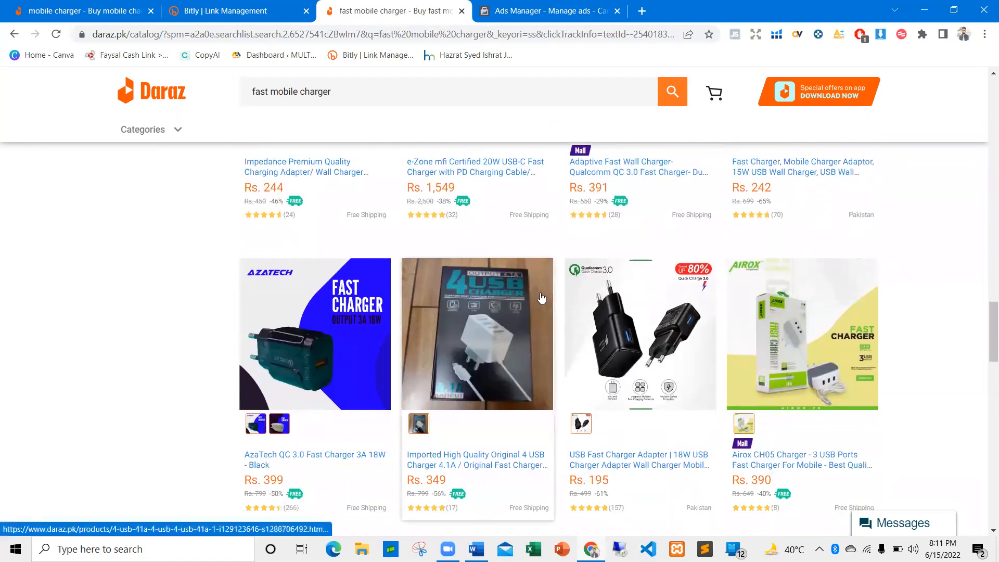
scroll(471, 268, down, 2)
scroll(468, 265, up, 2)
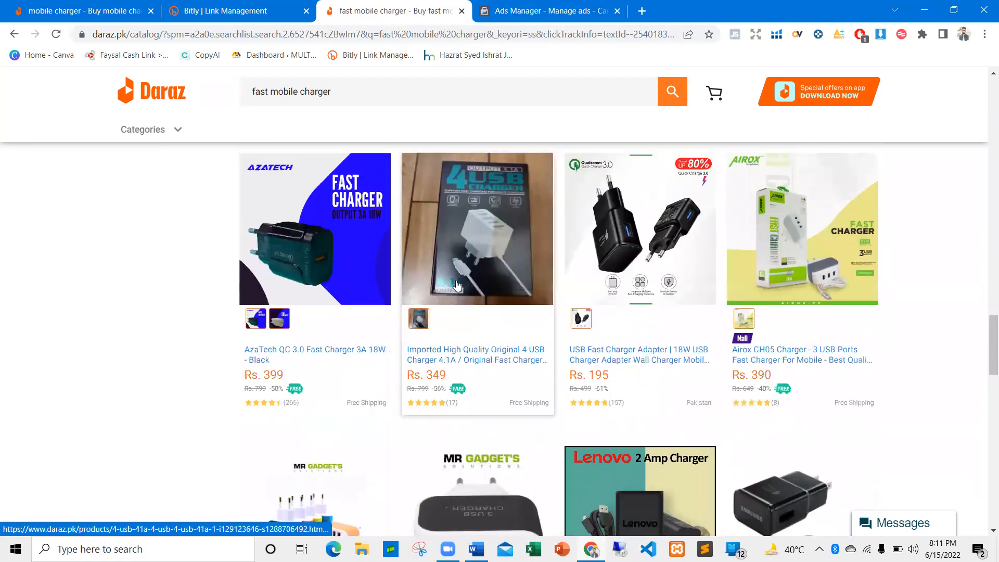
scroll(454, 353, up, 2)
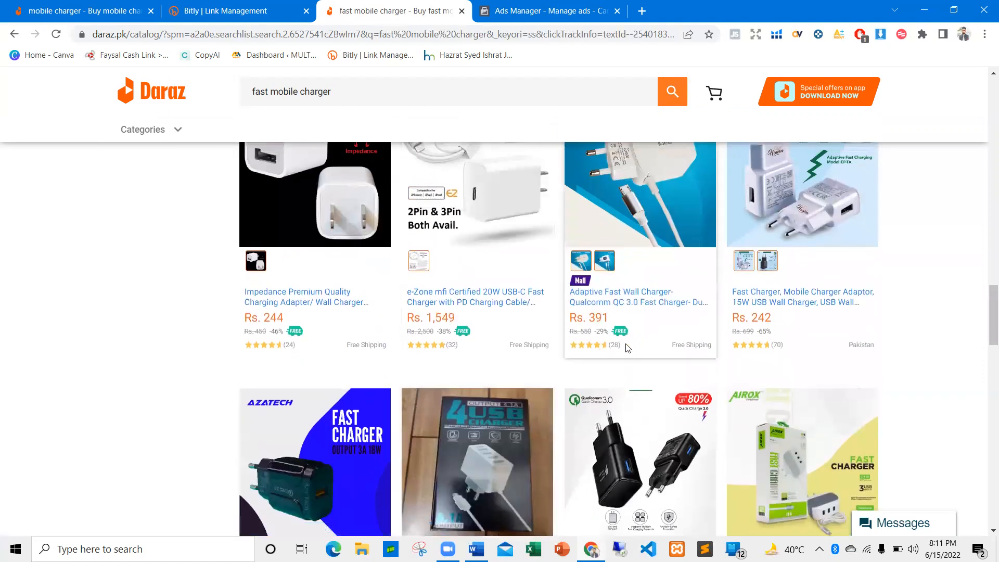
scroll(609, 343, up, 1)
scroll(605, 300, down, 2)
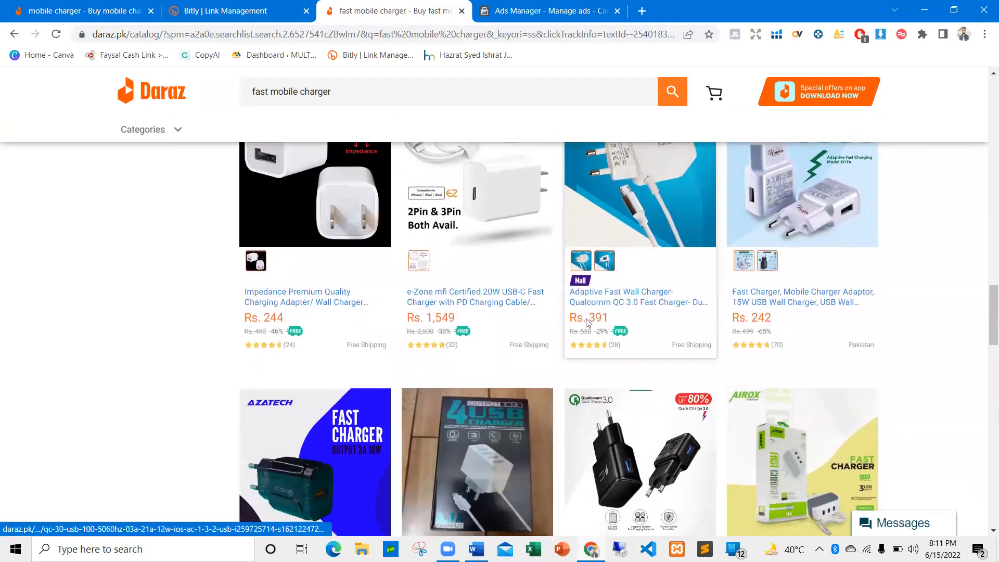
scroll(602, 322, up, 2)
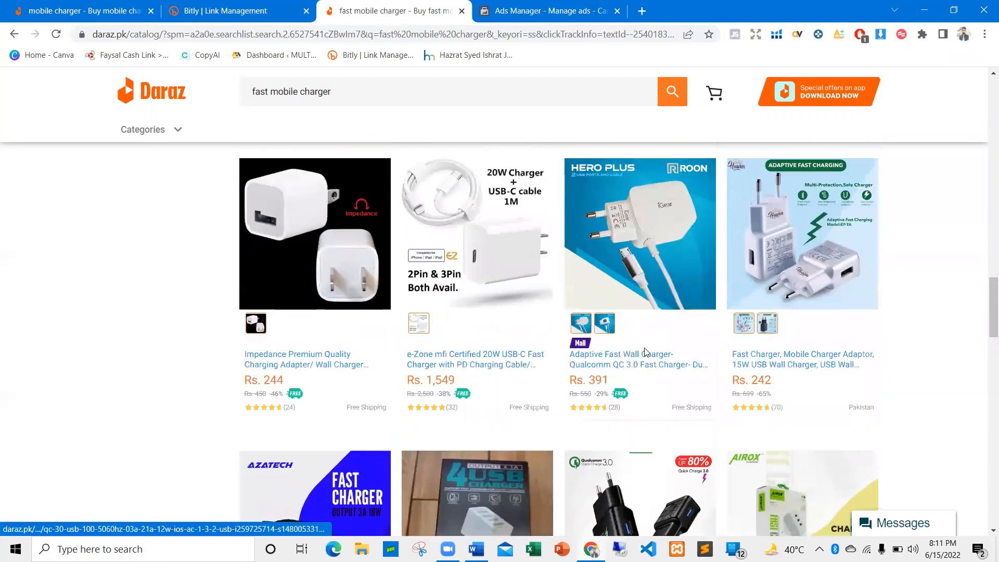
scroll(615, 409, down, 5)
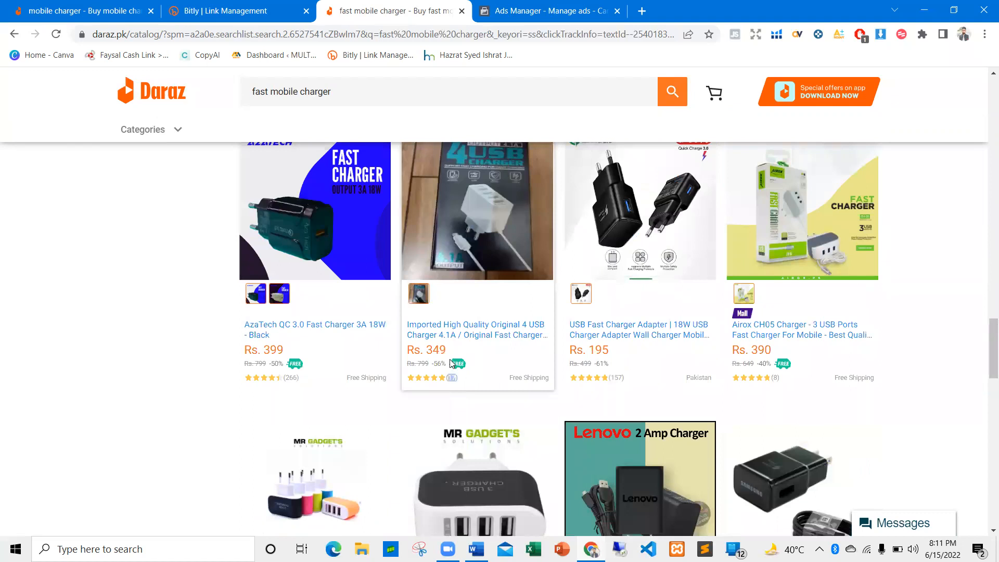
Open the product page of the Imported High Quality Original 4 USB Charger and go back to the search results.
scroll(467, 385, up, 1)
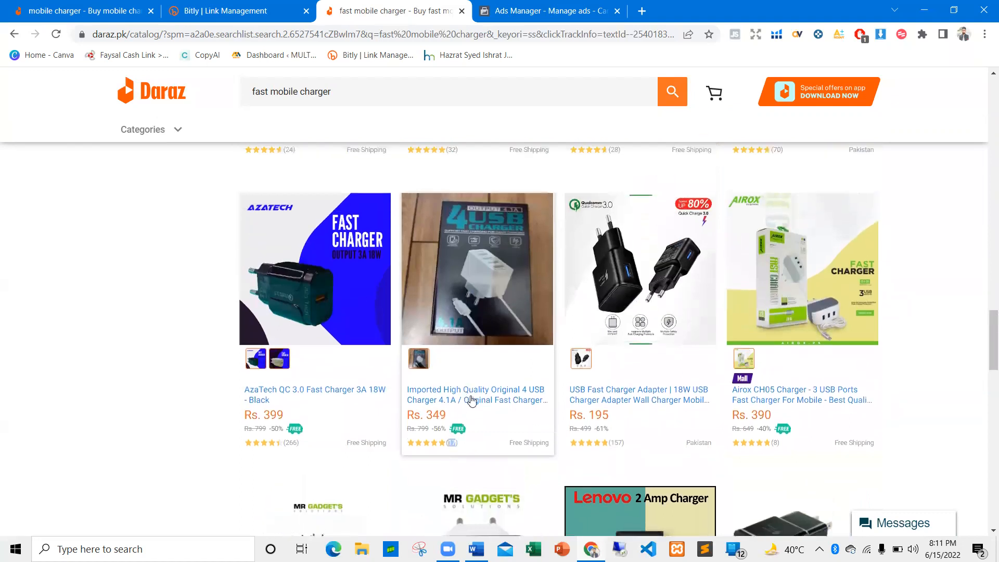
scroll(500, 374, up, 1)
click(535, 337)
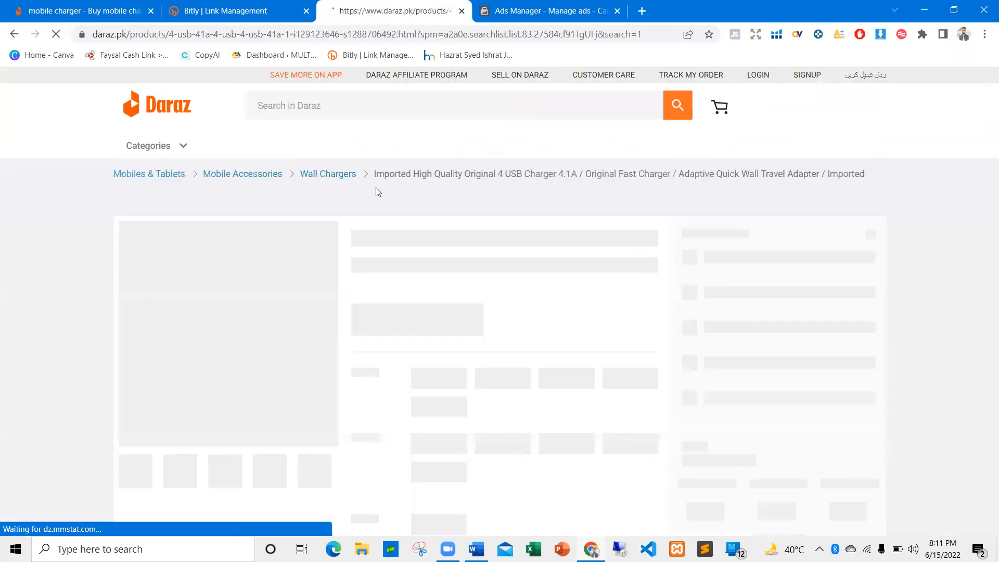
click(13, 34)
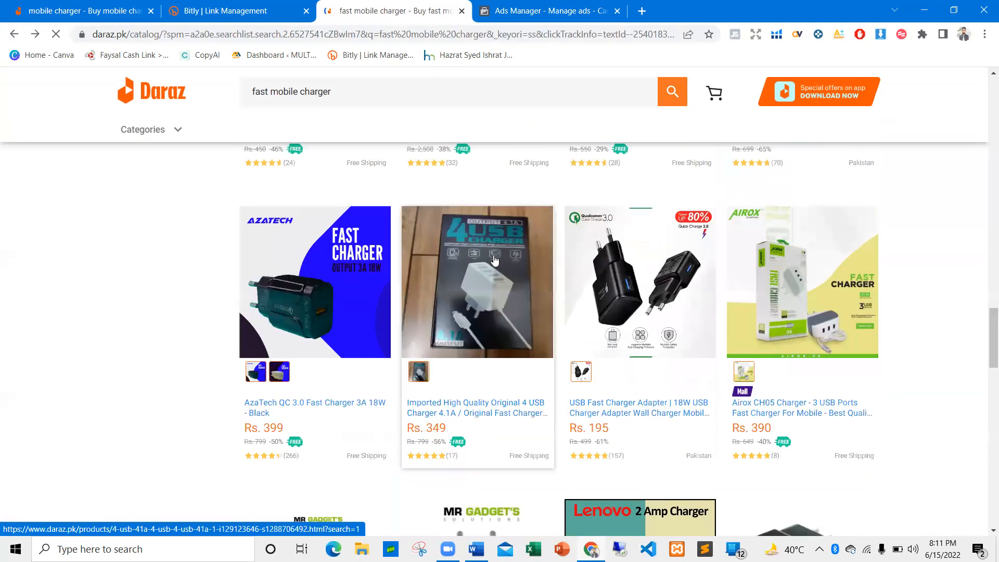
Review the Hero Plus charger's image and price against the neighbouring listings, highlighting its price digits.
scroll(484, 286, up, 2)
scroll(470, 306, up, 2)
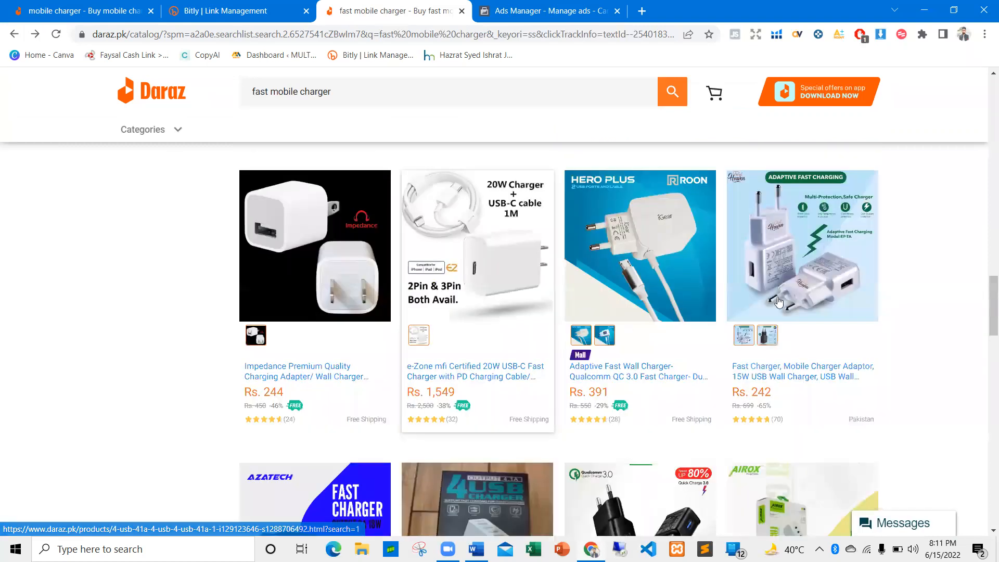
scroll(478, 396, down, 2)
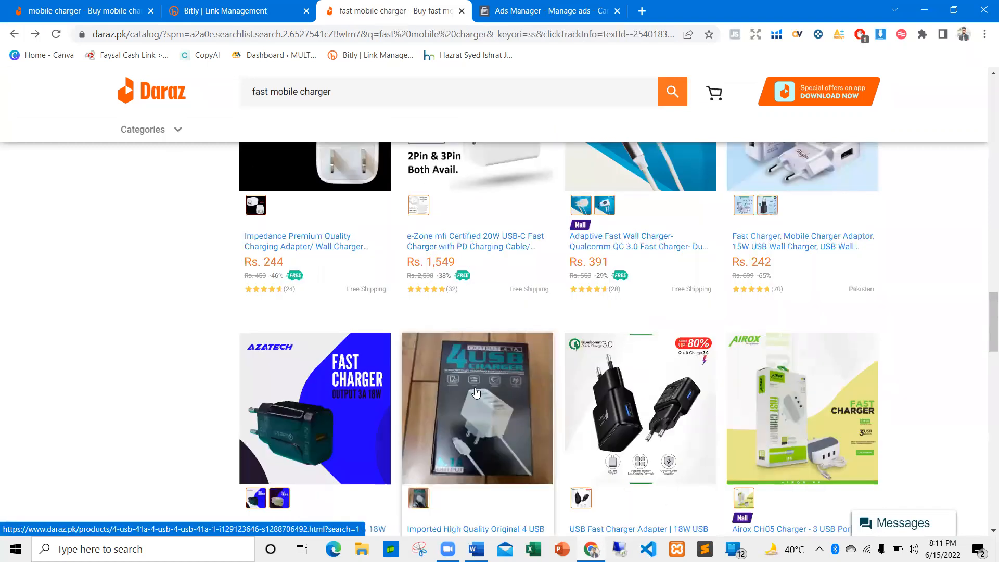
scroll(603, 307, up, 1)
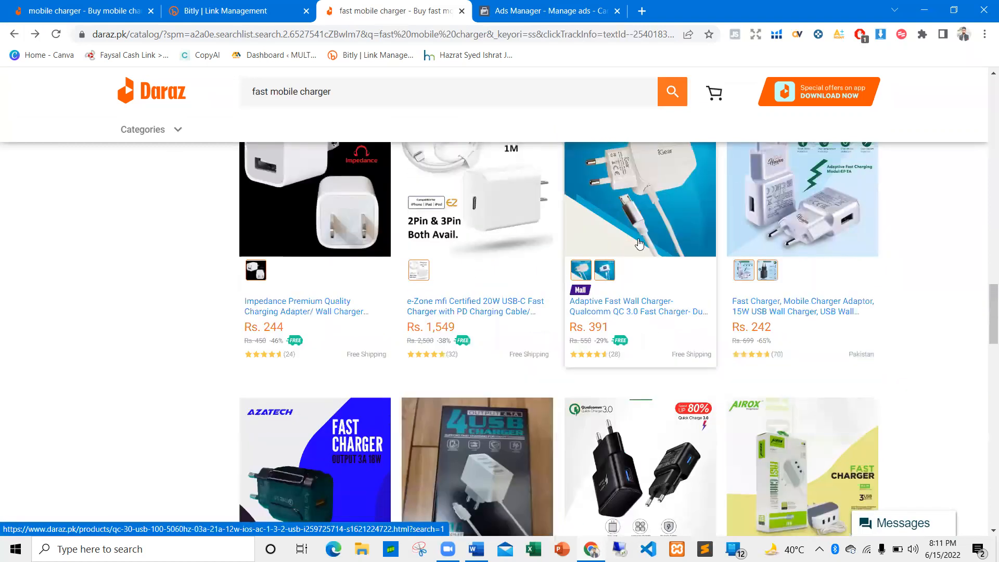
drag(609, 327, 595, 327)
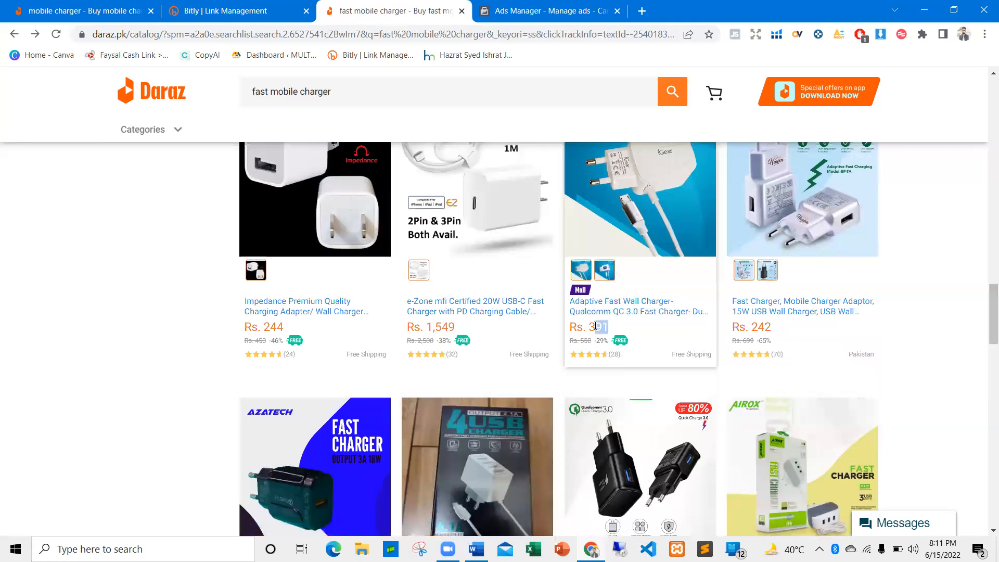
click(618, 351)
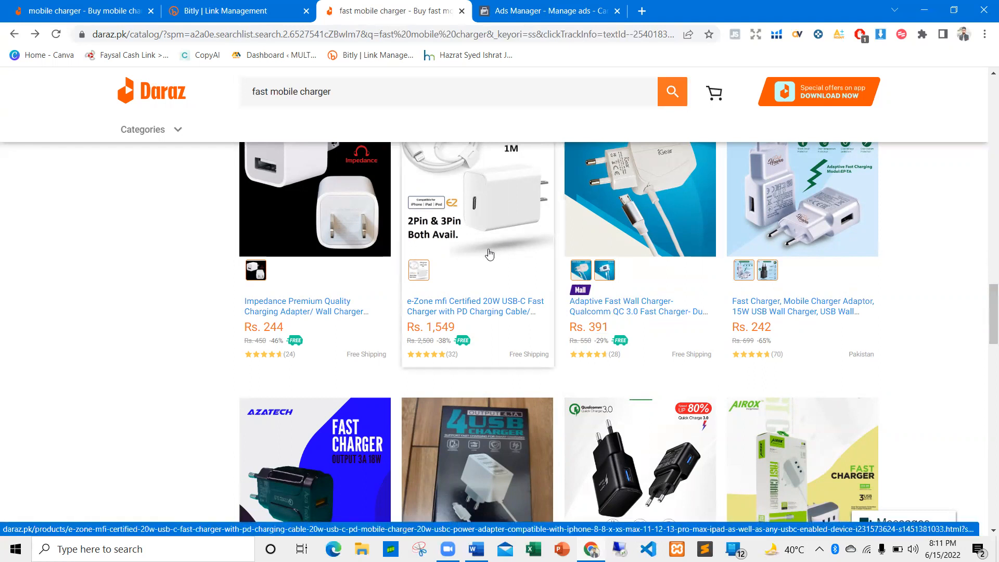
scroll(572, 253, up, 2)
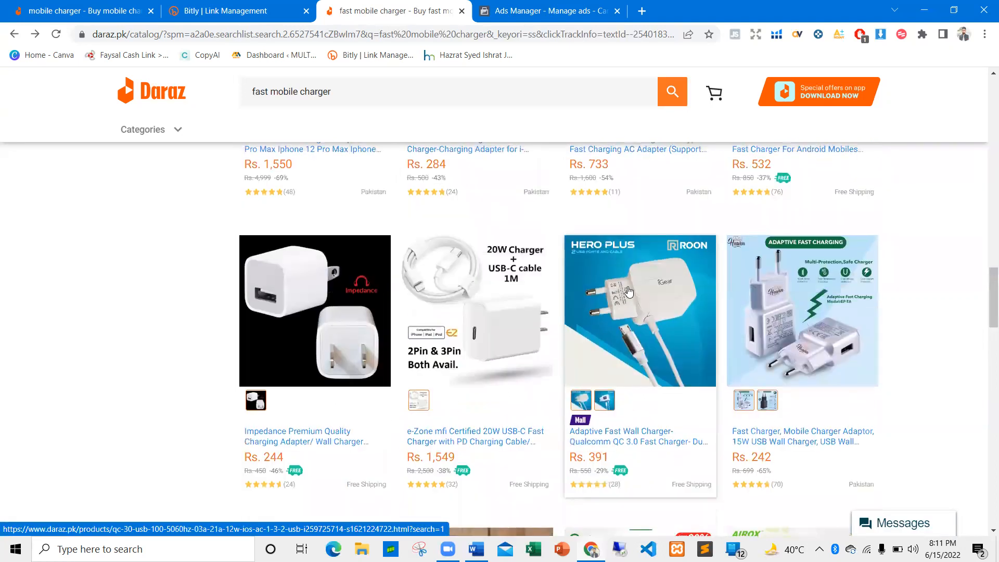
scroll(622, 312, down, 1)
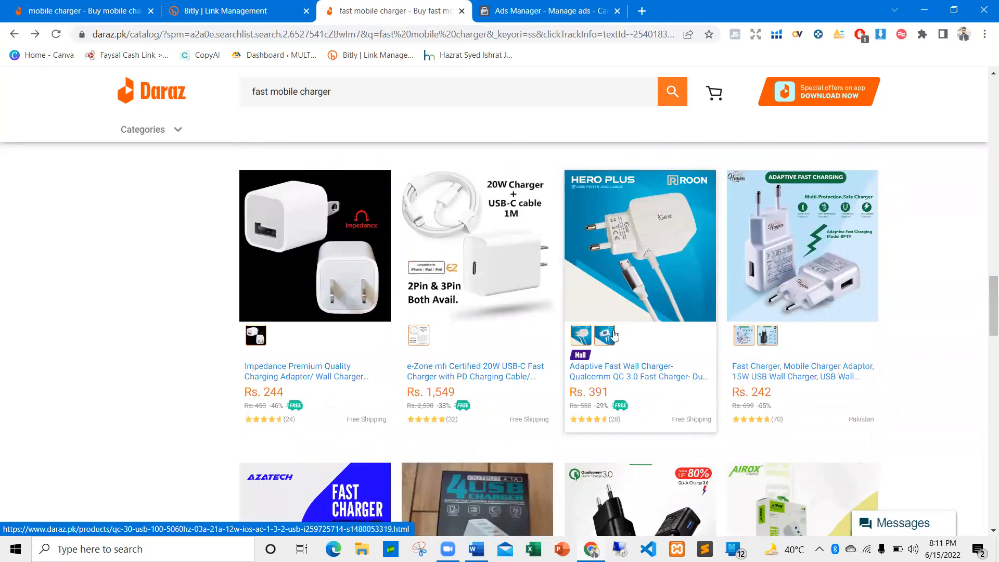
scroll(624, 341, down, 1)
scroll(643, 234, down, 1)
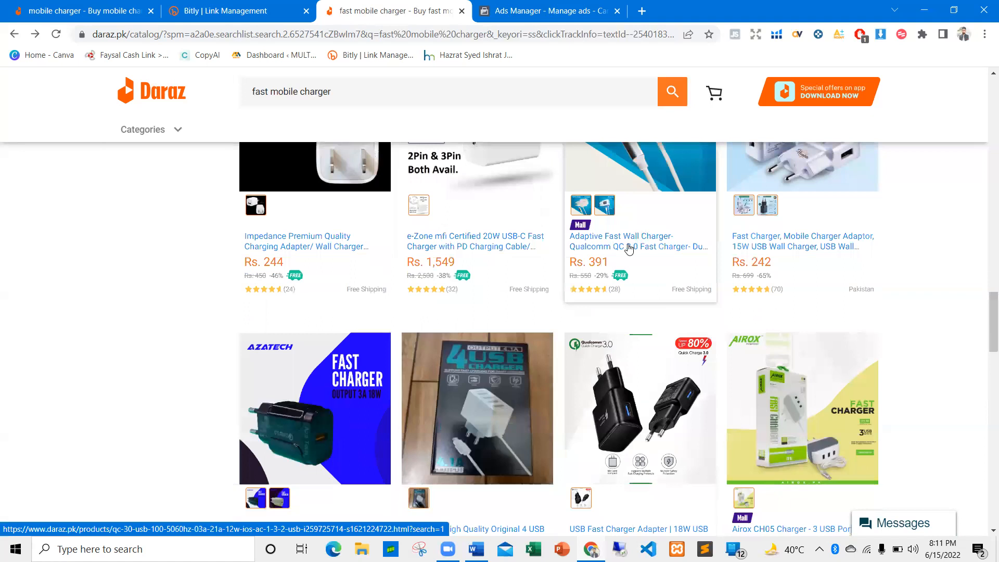
Switch to the New Ranking document in Word and point out the "External Traffic FB Ads" bullet.
key(alt+Tab)
click(548, 314)
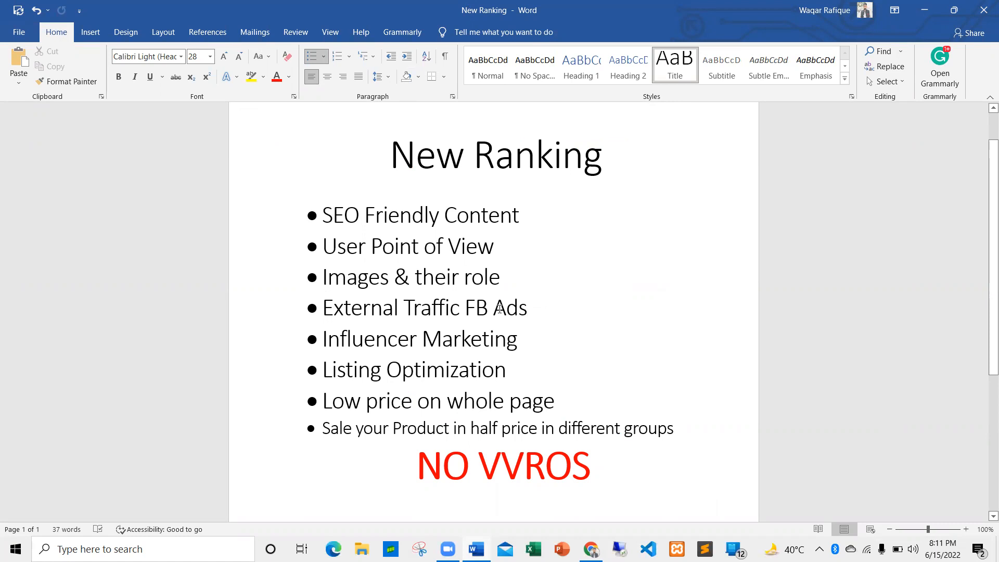
Return to Chrome, show the Facebook Ads Manager campaigns page, and dismiss the notice about removed detailed targeting options.
key(alt+Tab)
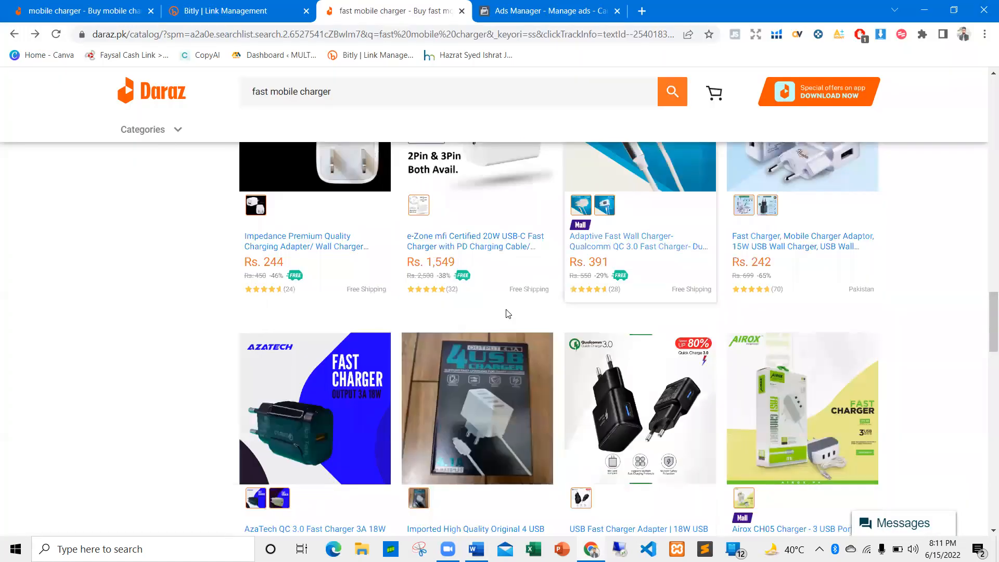
click(565, 5)
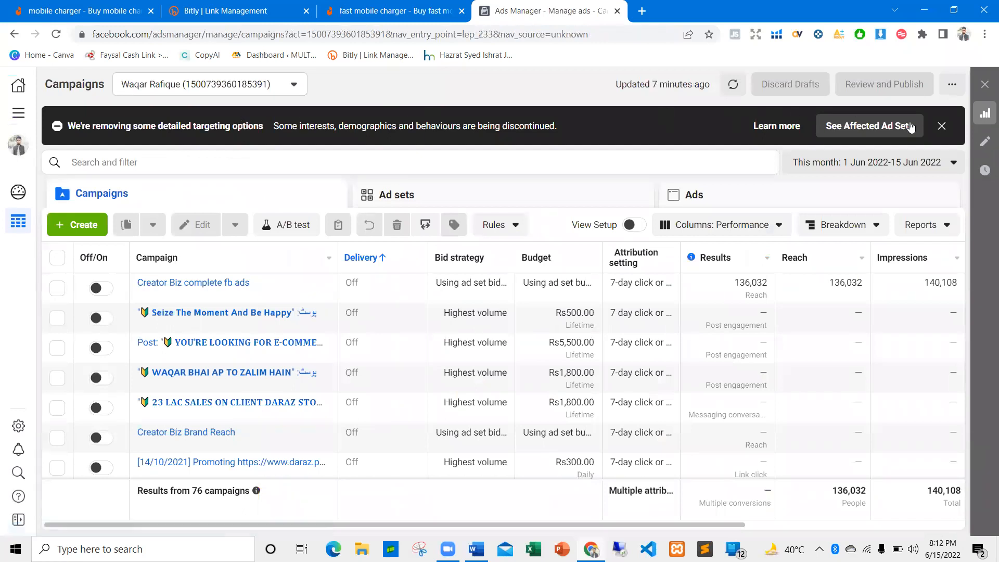
click(941, 126)
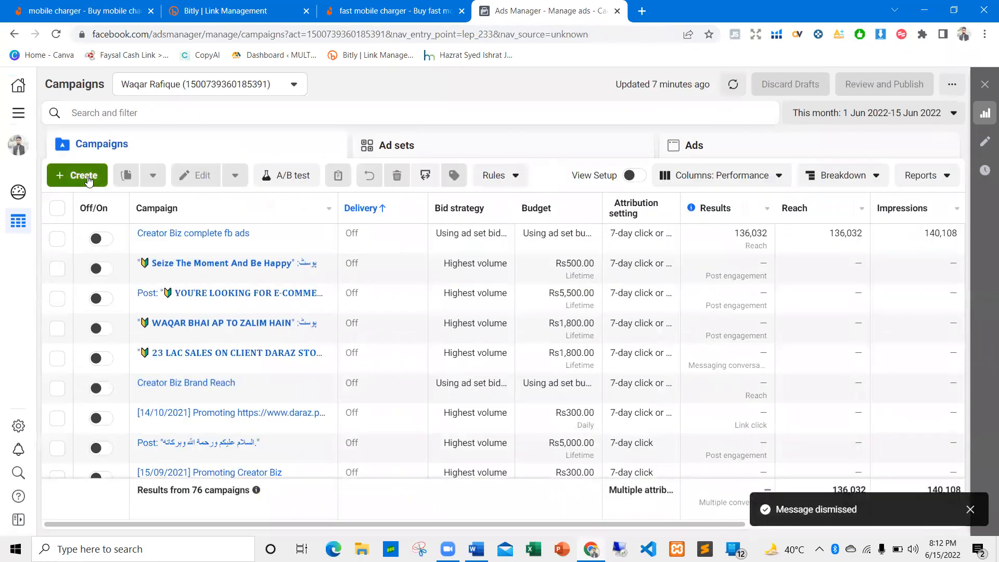
Create a new campaign with the Traffic objective and continue to its settings.
click(83, 176)
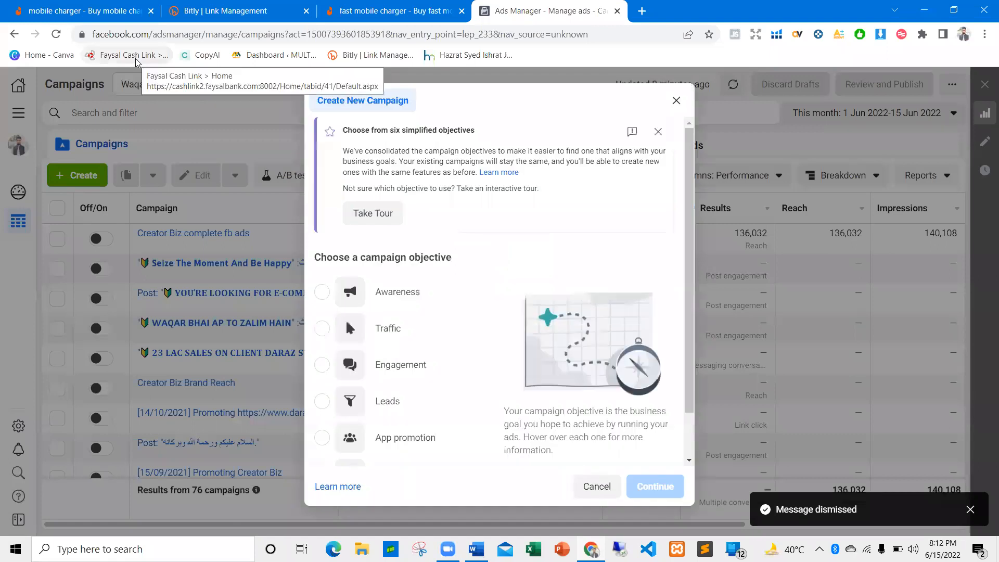
scroll(372, 313, down, 2)
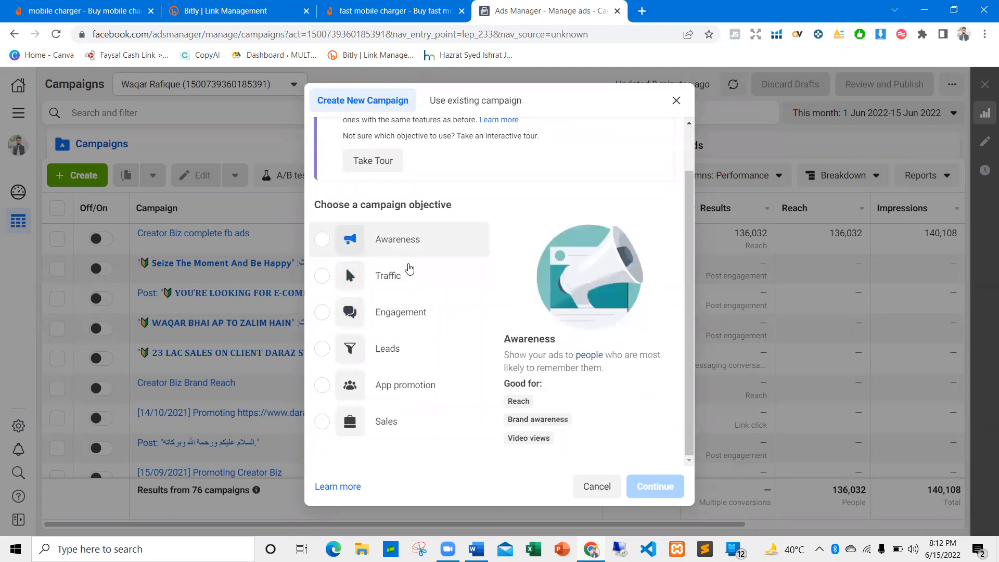
click(380, 264)
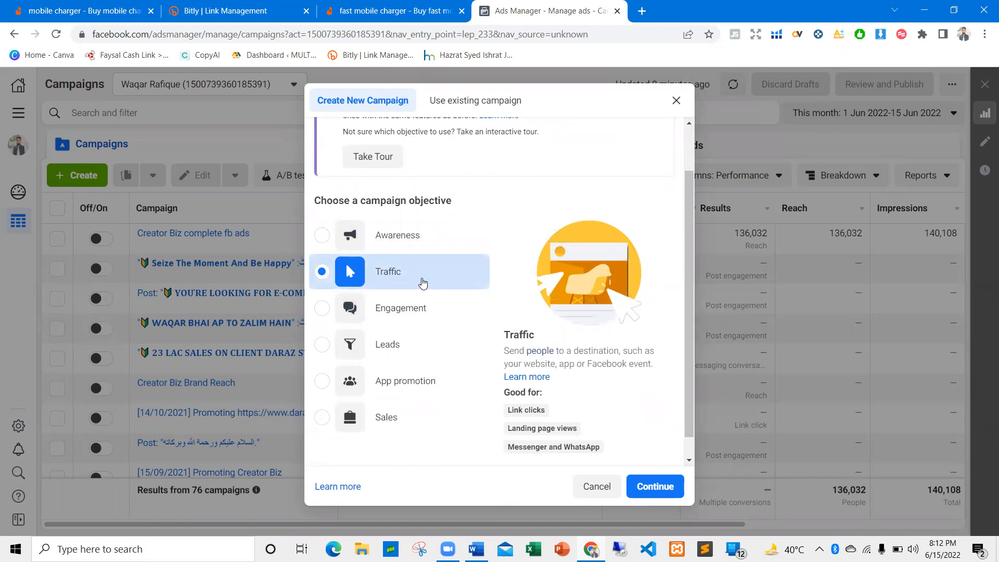
scroll(572, 343, down, 1)
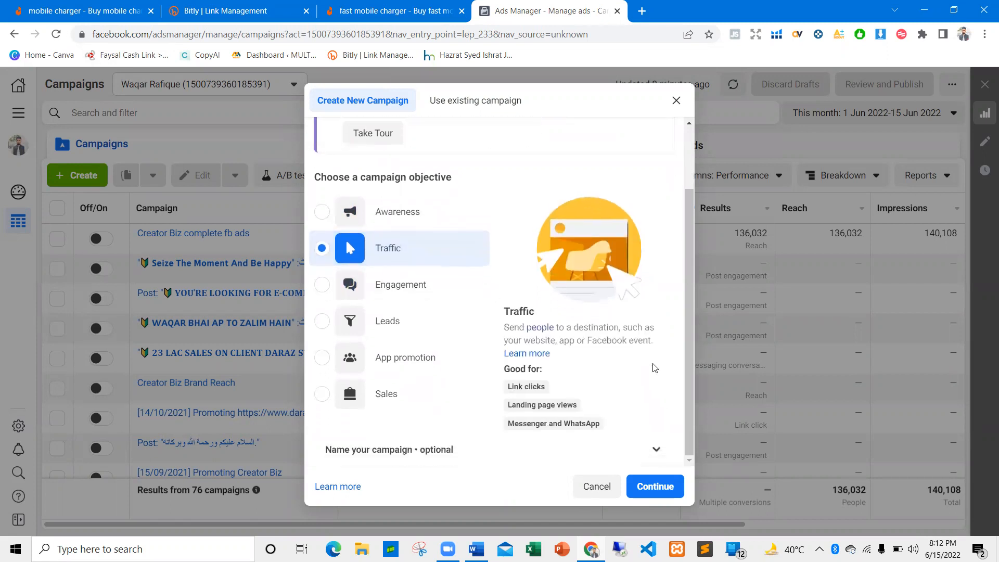
click(655, 486)
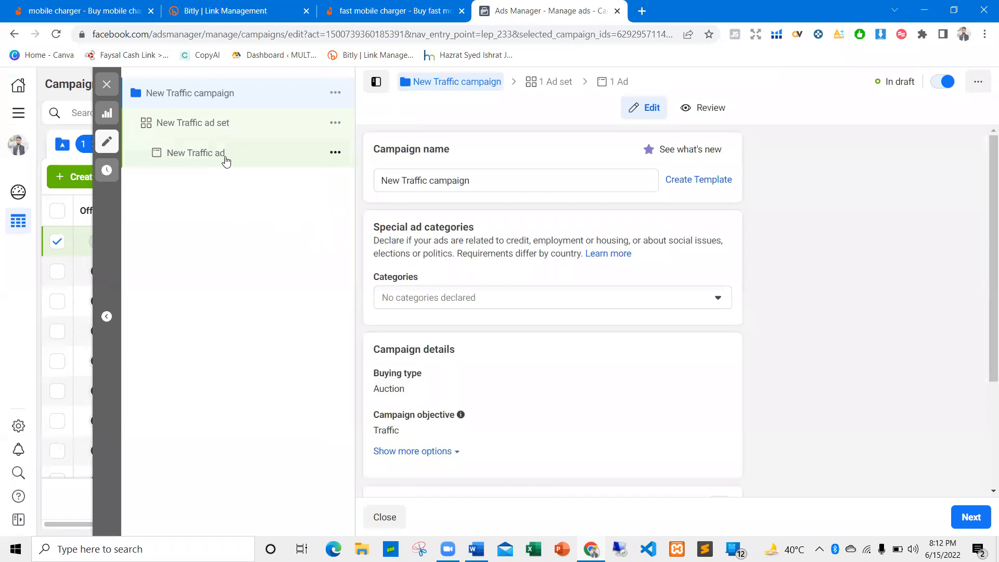
Rename the campaign as "New Traffic campaign for fb ads", review its remaining settings, and proceed to the ad set.
drag(389, 181, 394, 181)
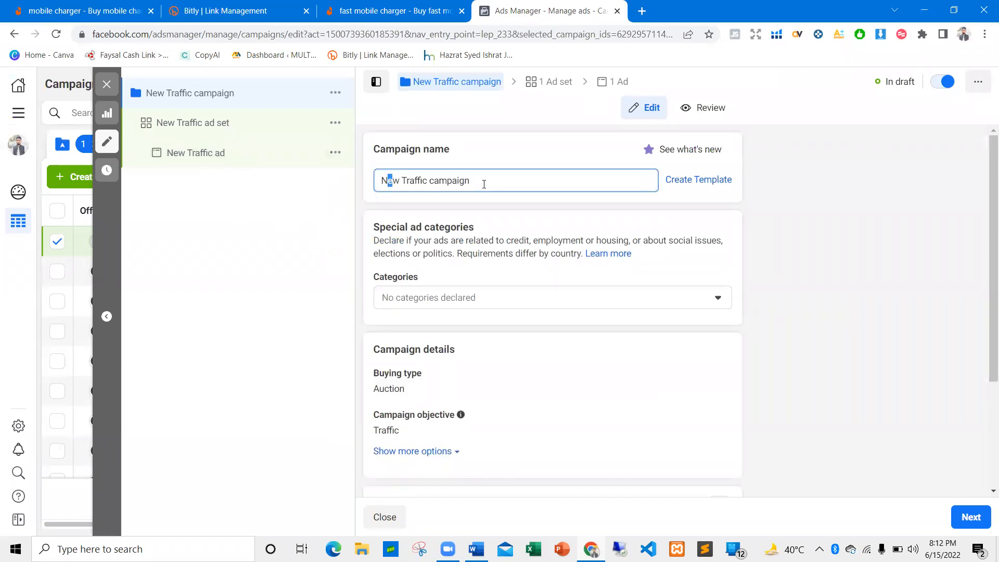
text(fro fr)
scroll(553, 313, down, 3)
scroll(459, 252, down, 1)
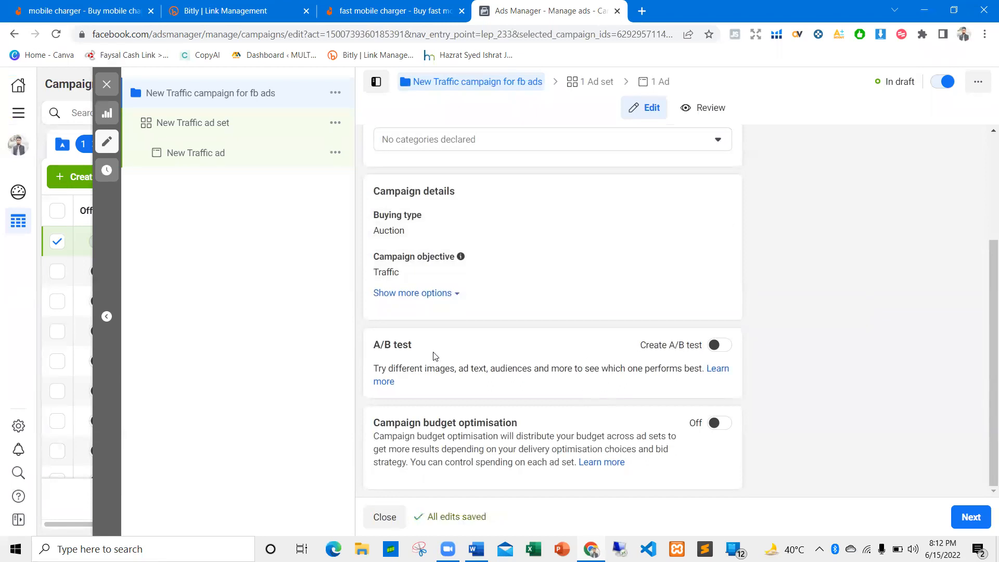
click(970, 517)
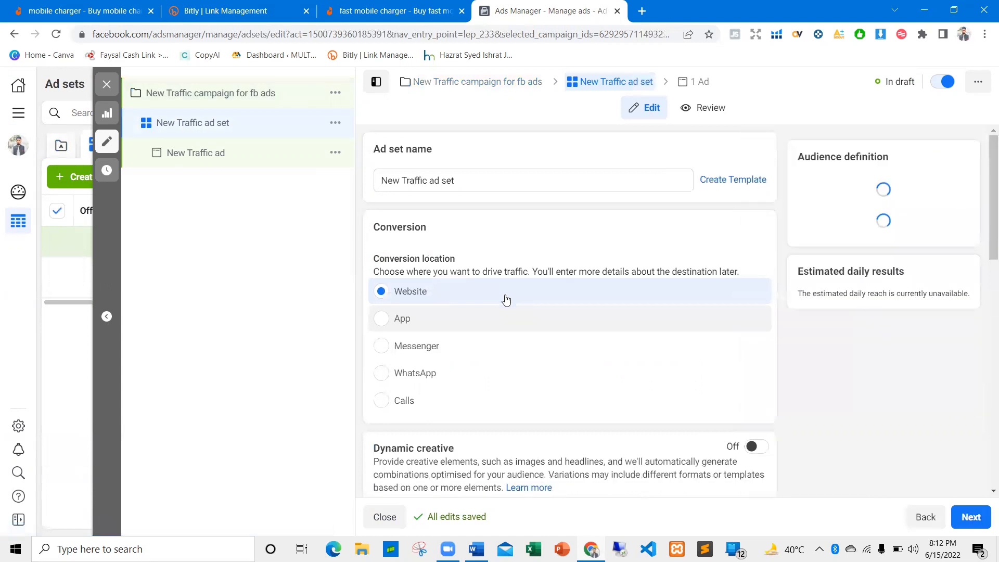
Rename the ad set as "New Traffic ad set mobile".
click(382, 178)
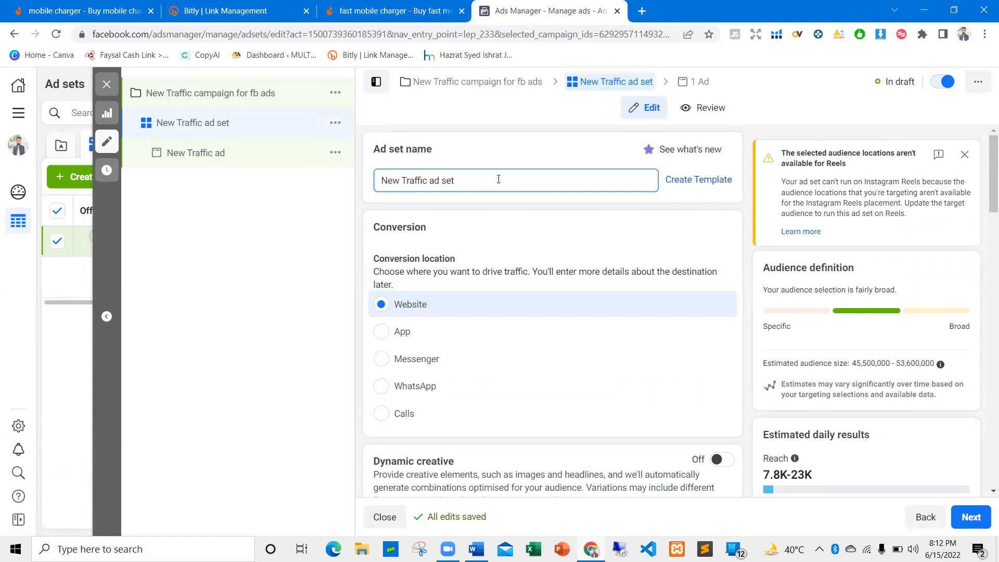
text(,)
key(BackSpace)
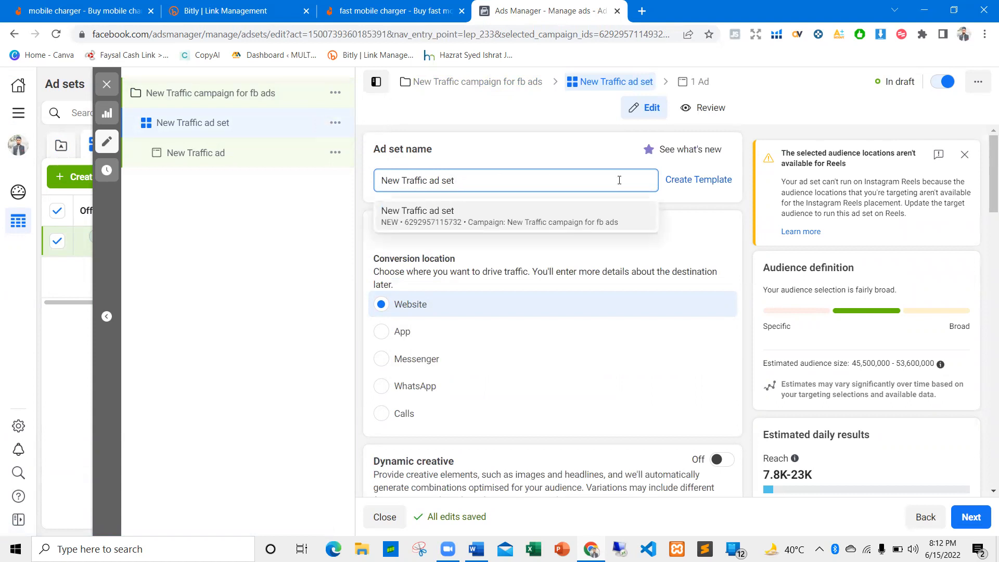
text(mobie)
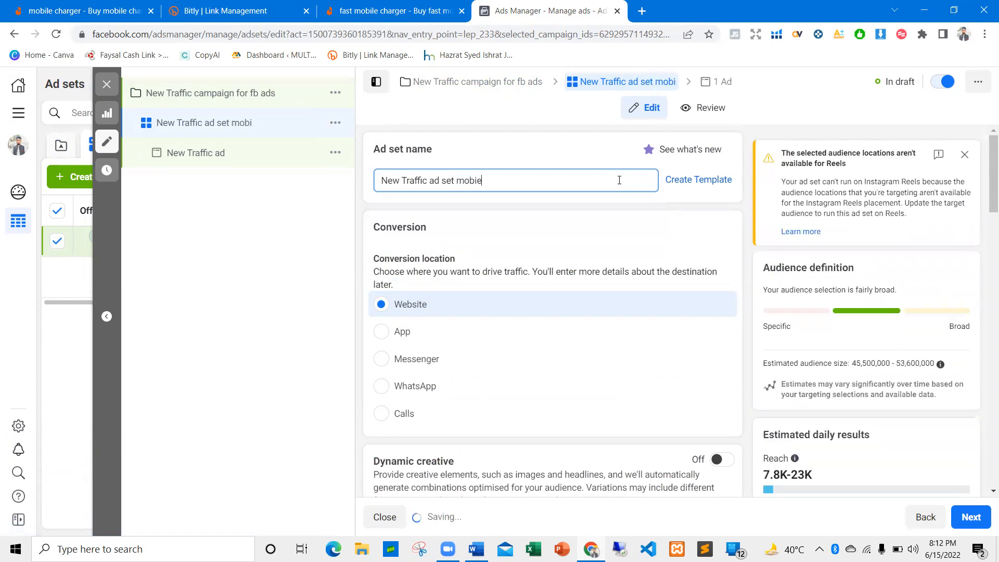
key(BackSpace)
text(le)
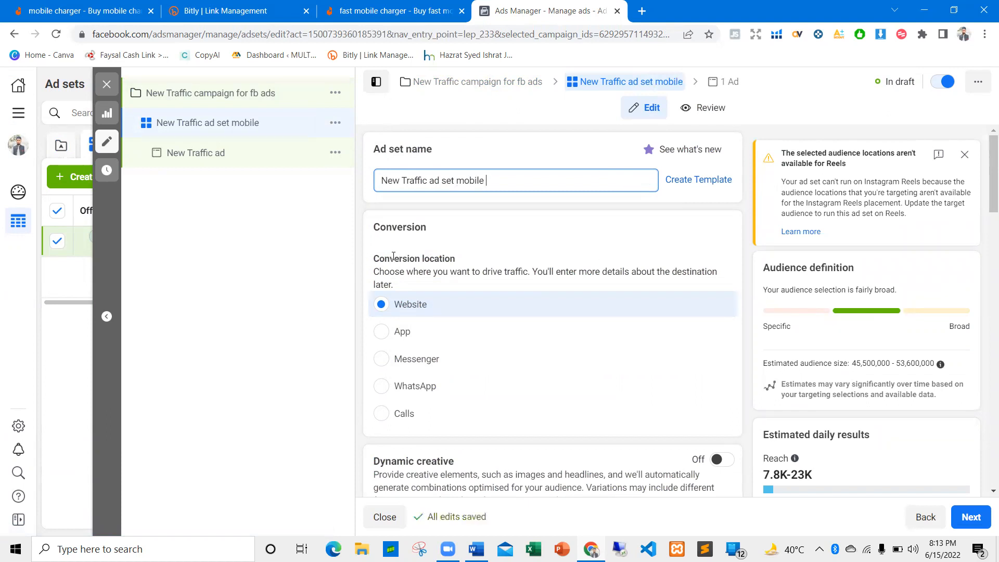
Examine the ad set's conversion location choices and the available optimisation options for ad delivery, leaving the selections as they are.
drag(382, 258, 462, 263)
click(435, 276)
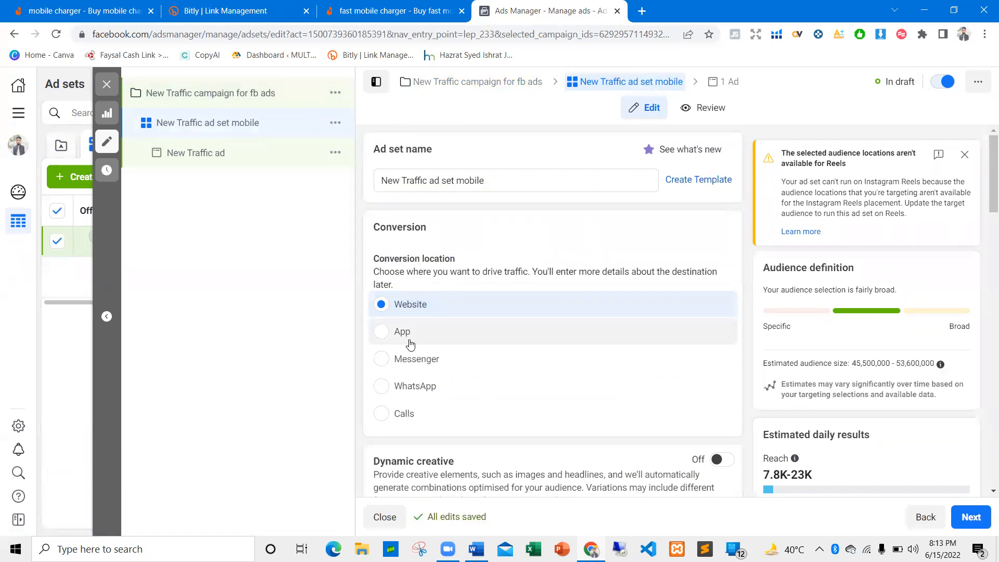
scroll(410, 380, down, 1)
scroll(411, 379, down, 1)
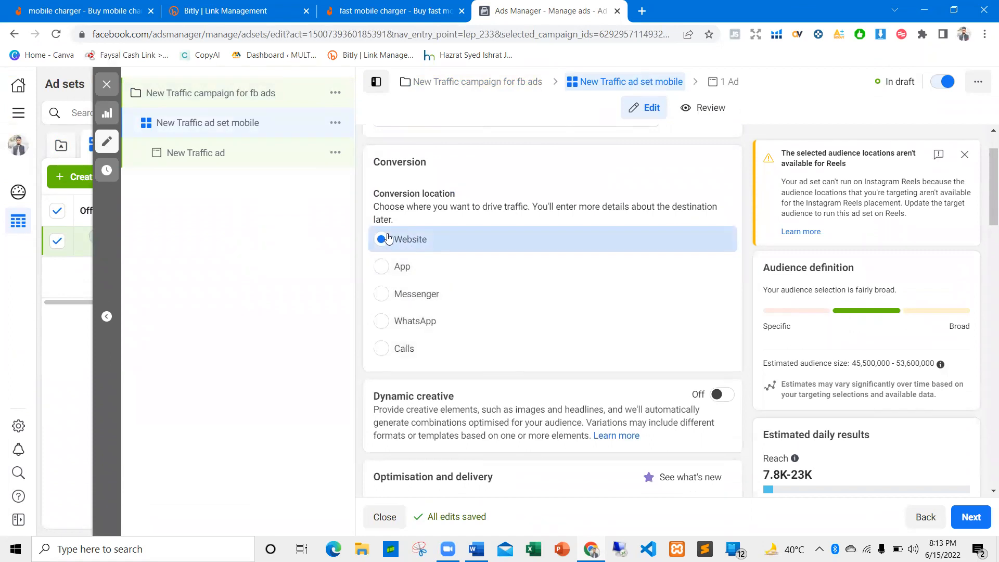
scroll(395, 347, down, 2)
scroll(395, 348, down, 2)
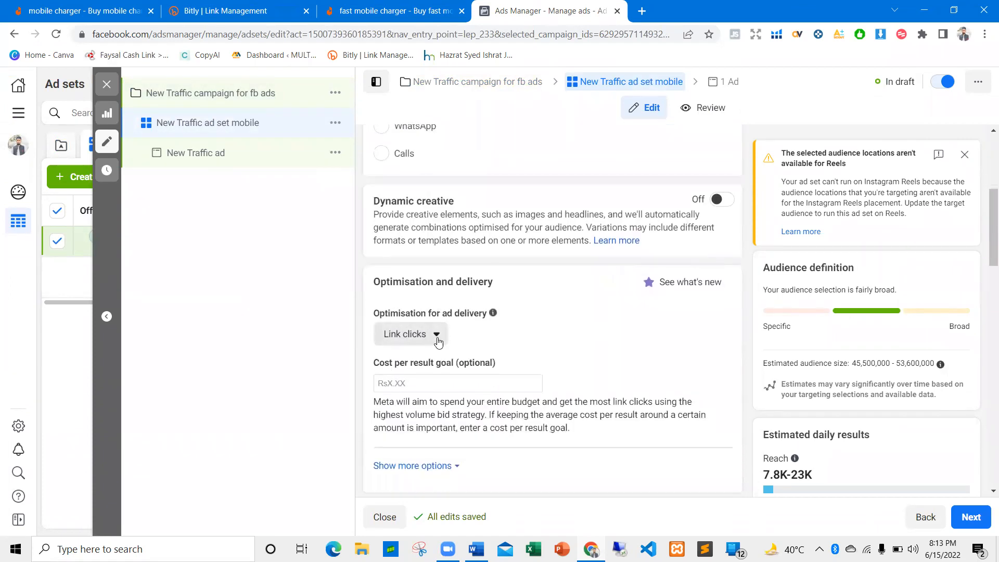
click(442, 342)
scroll(435, 344, down, 2)
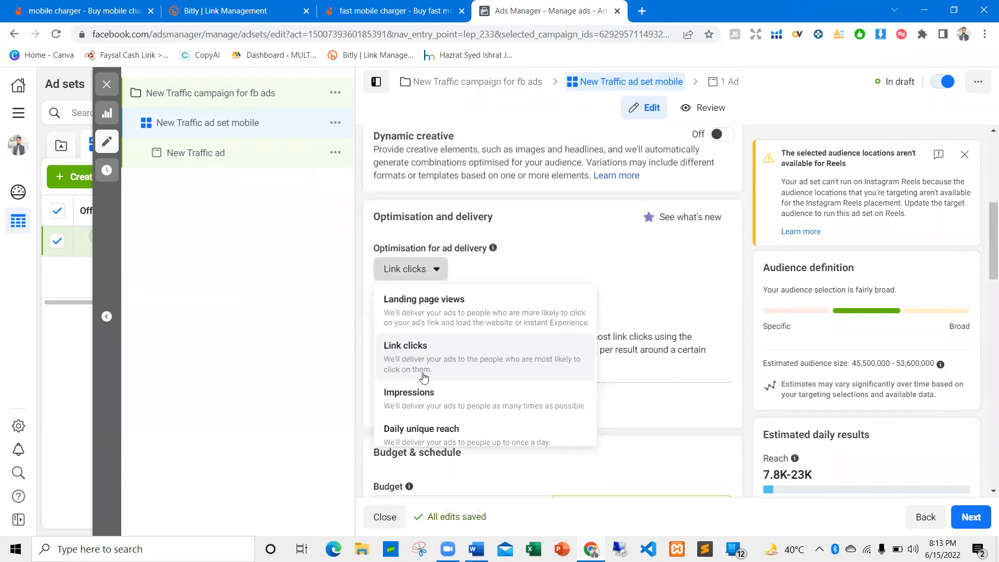
click(519, 285)
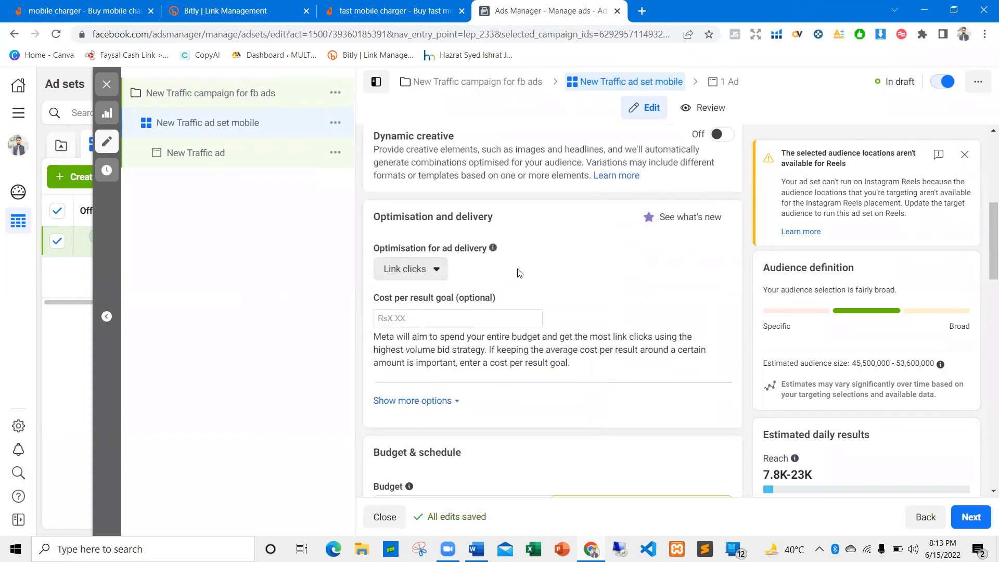
Try App as the conversion location, and switch the ad set back to Website.
scroll(431, 256, down, 5)
scroll(429, 256, up, 10)
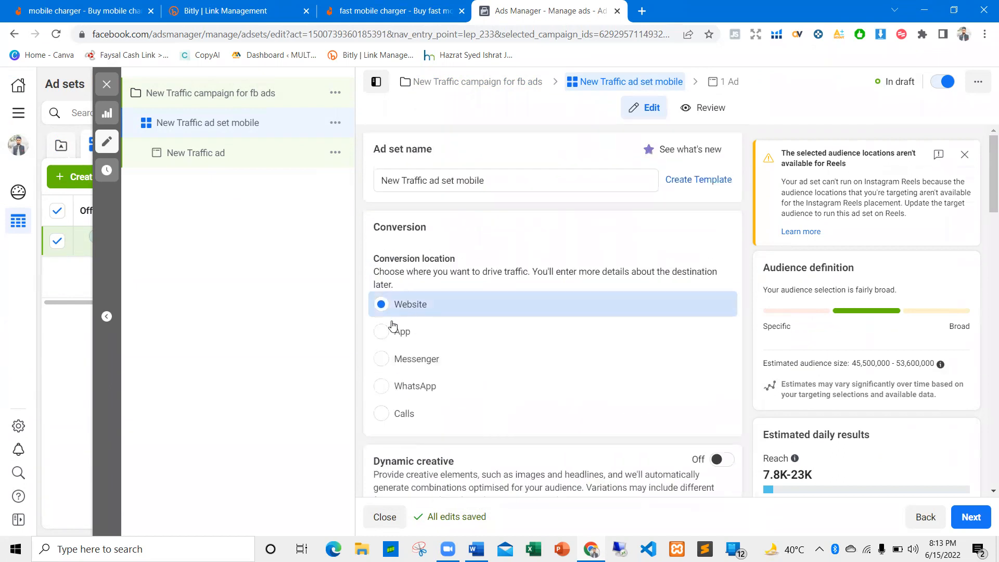
click(381, 320)
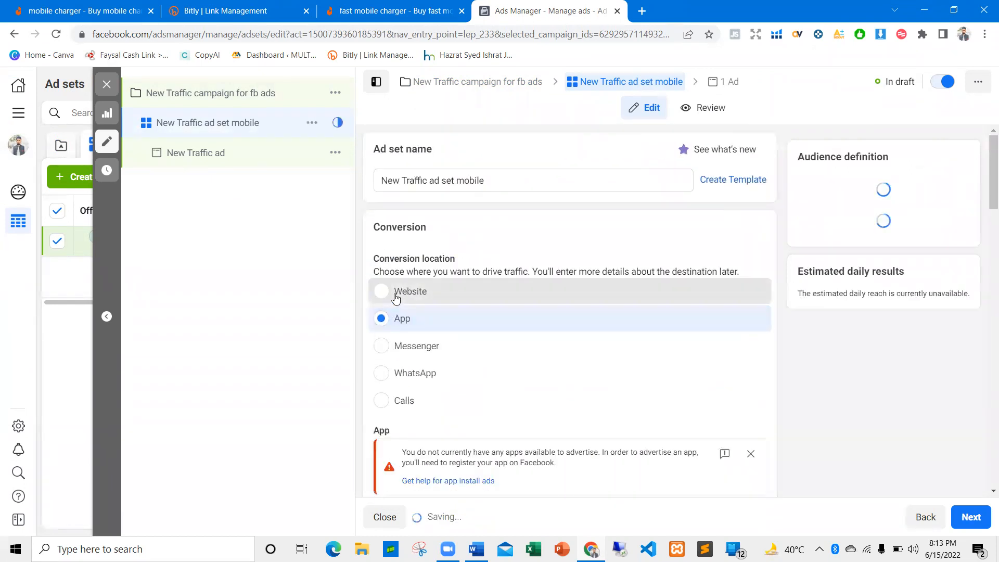
click(394, 299)
Show the additional optimisation and delivery options of the ad set.
scroll(406, 307, down, 3)
scroll(427, 297, down, 5)
click(432, 271)
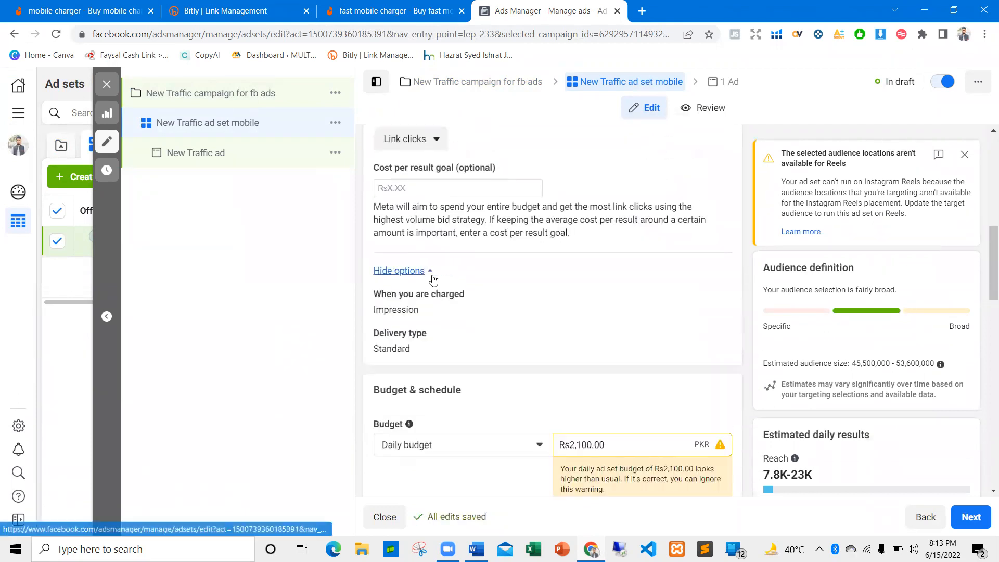
Set the ad set's daily budget to Rs200.
scroll(510, 242, down, 4)
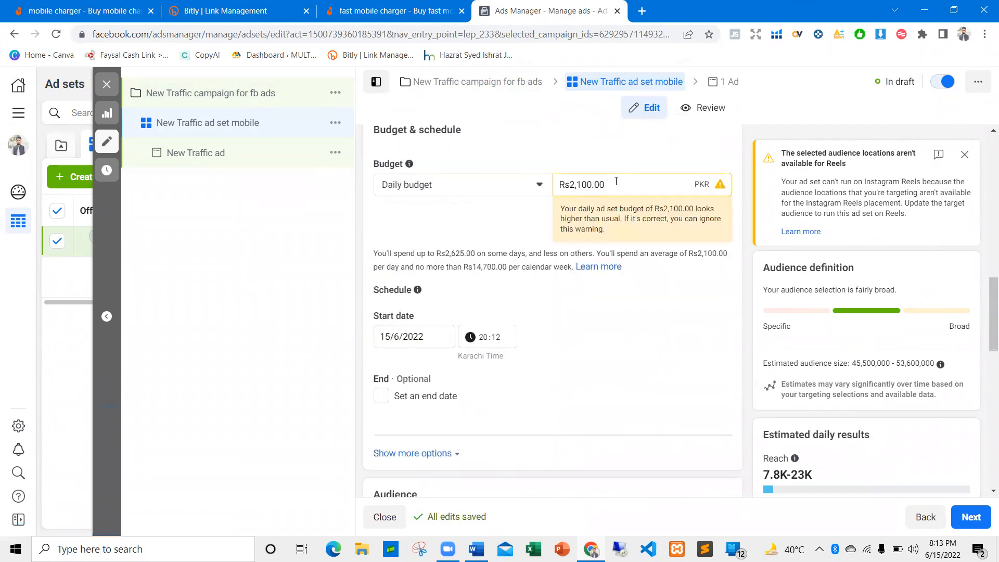
scroll(433, 264, down, 5)
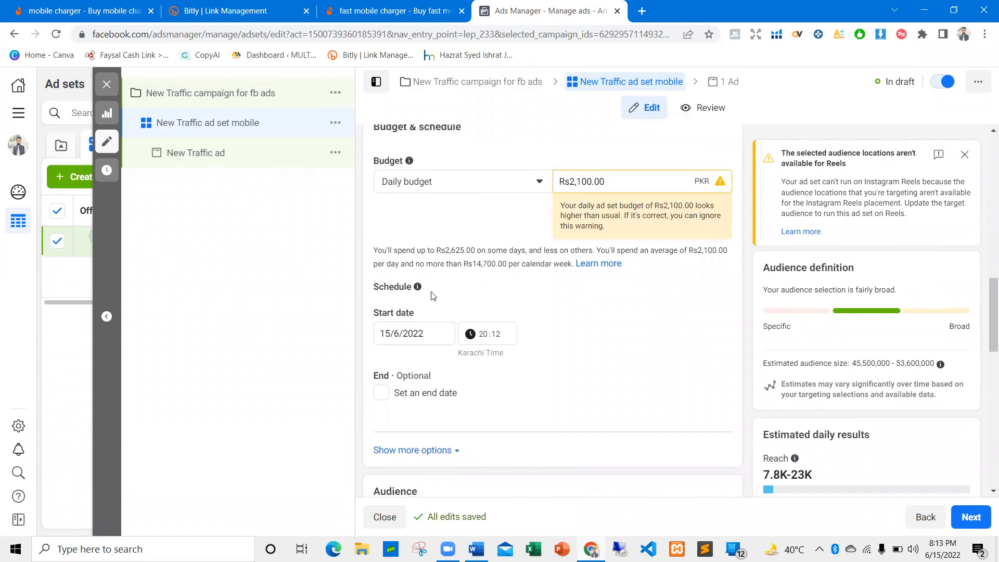
scroll(395, 281, up, 5)
scroll(406, 286, up, 2)
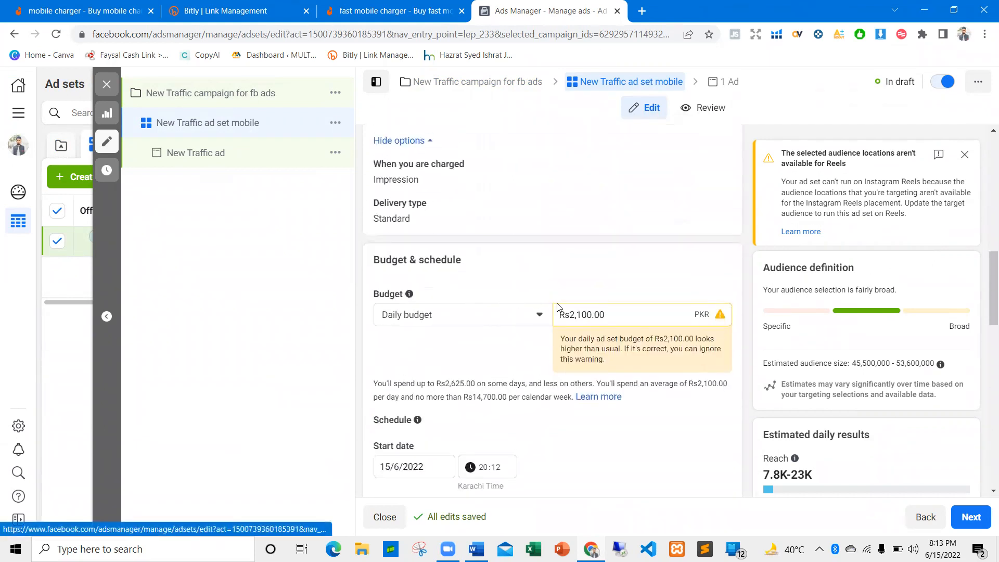
drag(643, 314, 523, 318)
key(BackSpace)
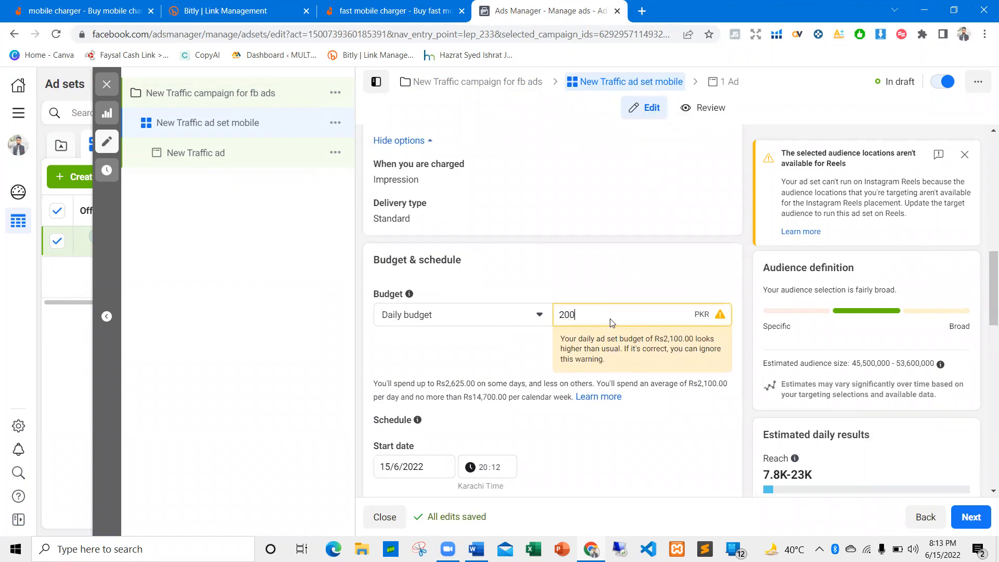
click(619, 282)
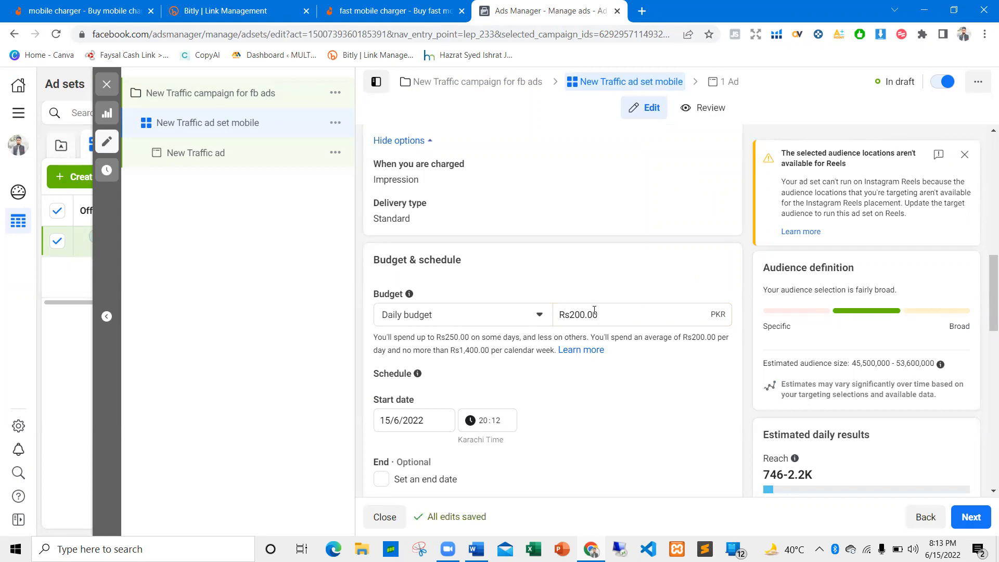
Enable an end date for the ad set's schedule and set it to 25/6/2022.
scroll(538, 305, down, 1)
scroll(486, 313, down, 1)
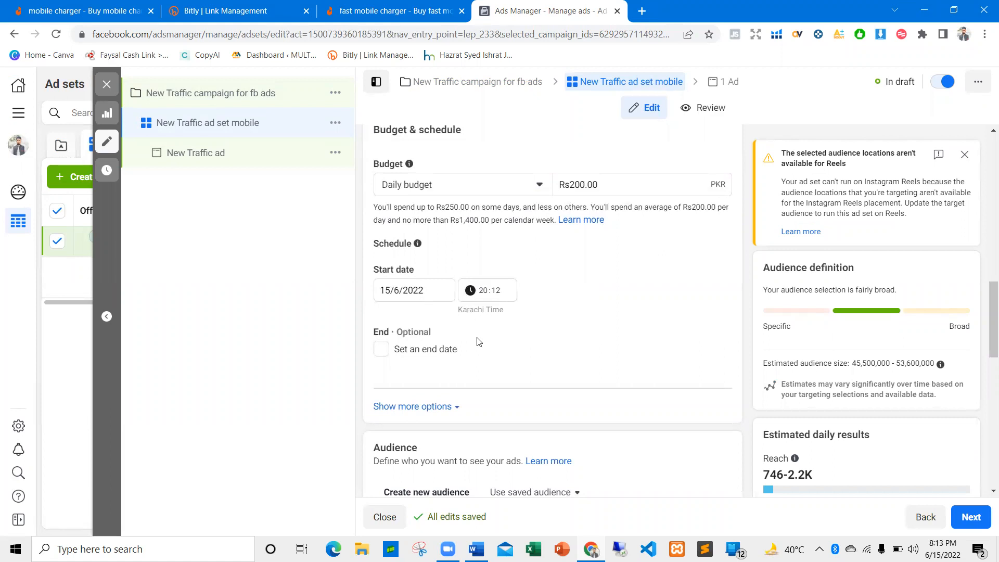
scroll(448, 326, down, 1)
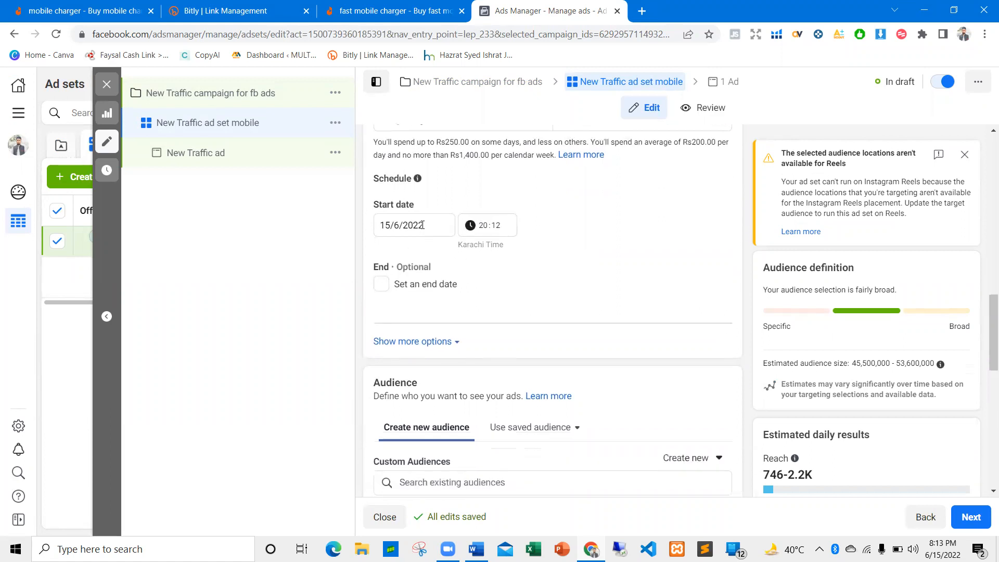
click(381, 284)
click(381, 284)
click(409, 314)
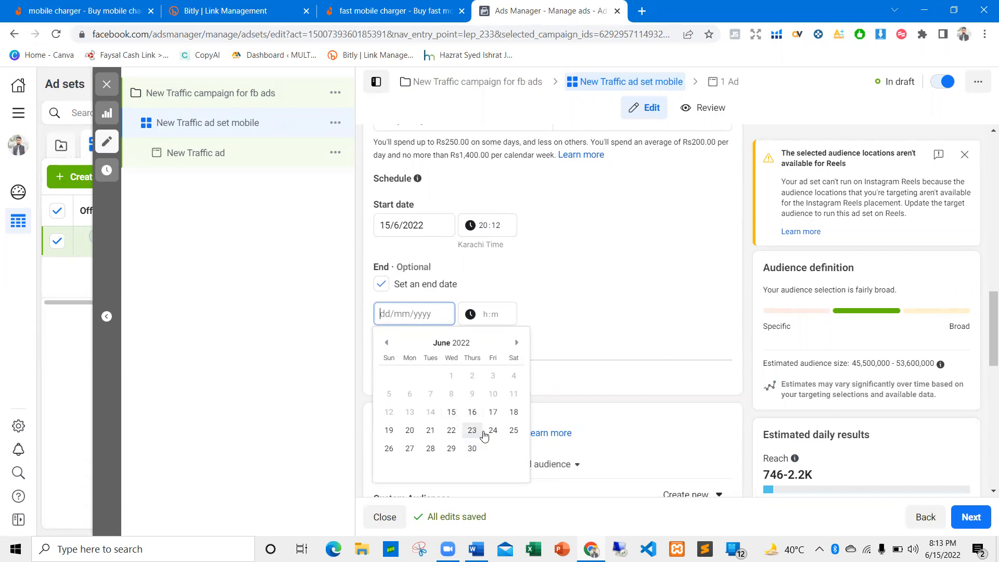
click(512, 430)
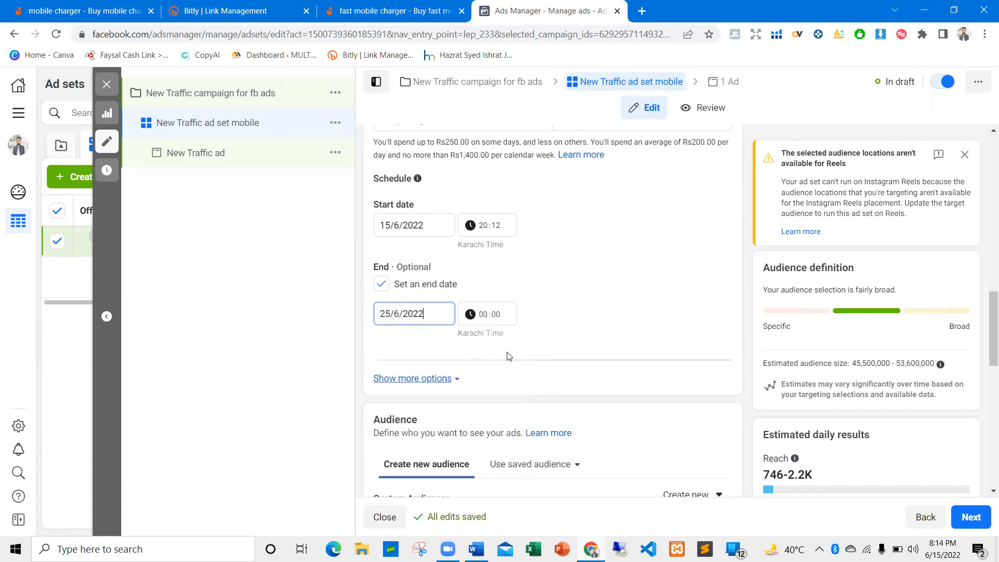
click(536, 327)
Show the additional scheduling options and examine the Audience section, including custom audiences and the default targeting.
scroll(519, 330, down, 3)
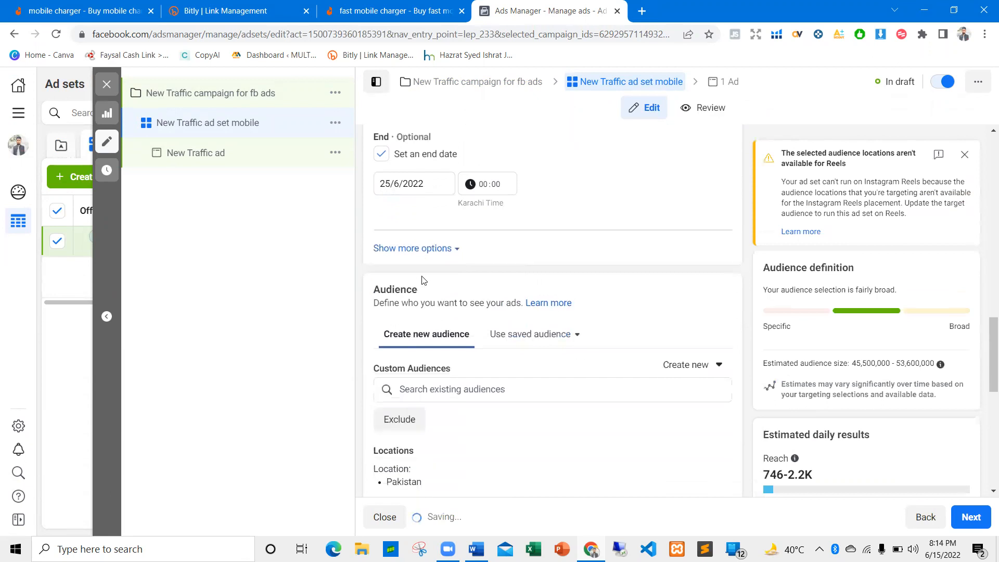
click(421, 249)
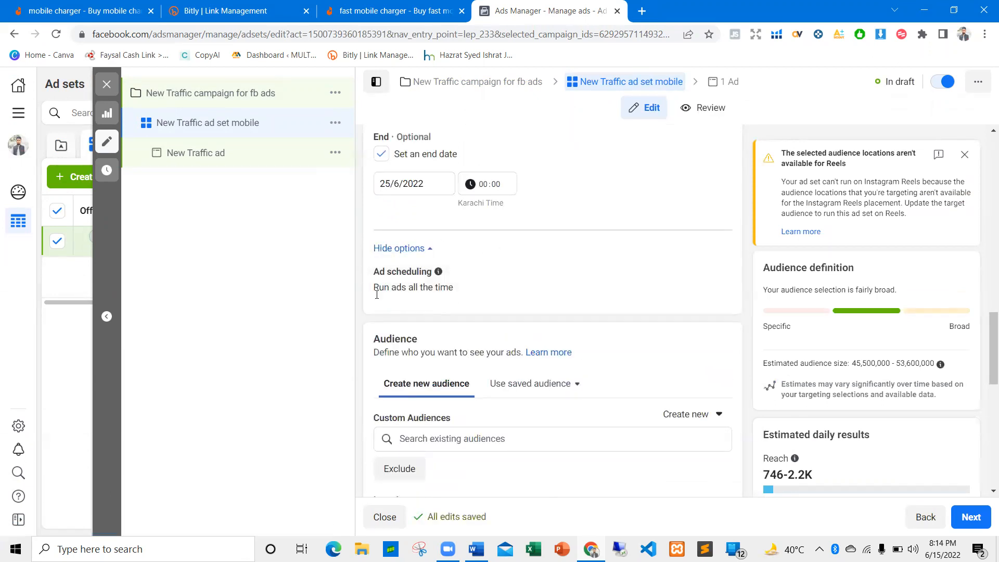
scroll(464, 281, down, 4)
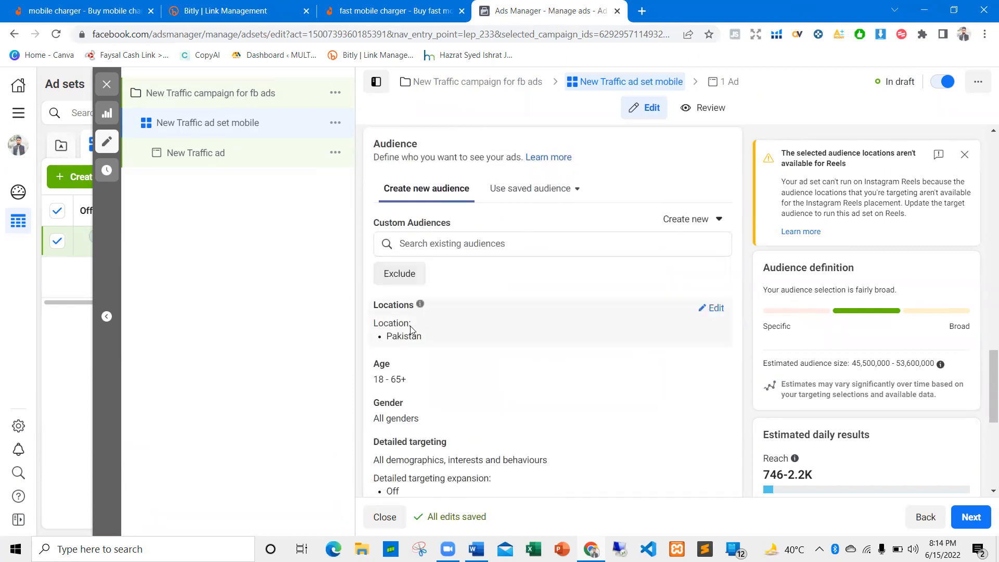
click(437, 235)
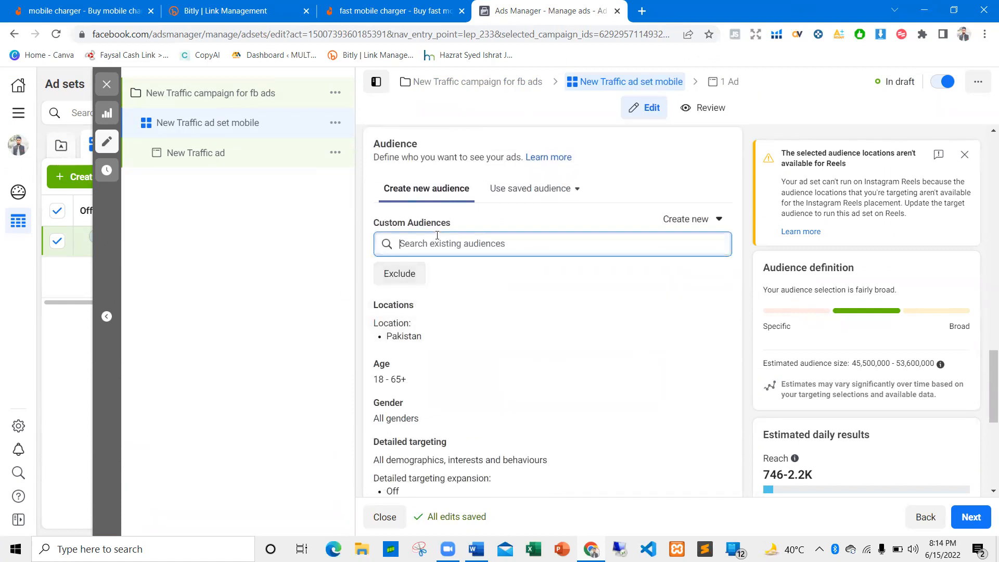
click(503, 216)
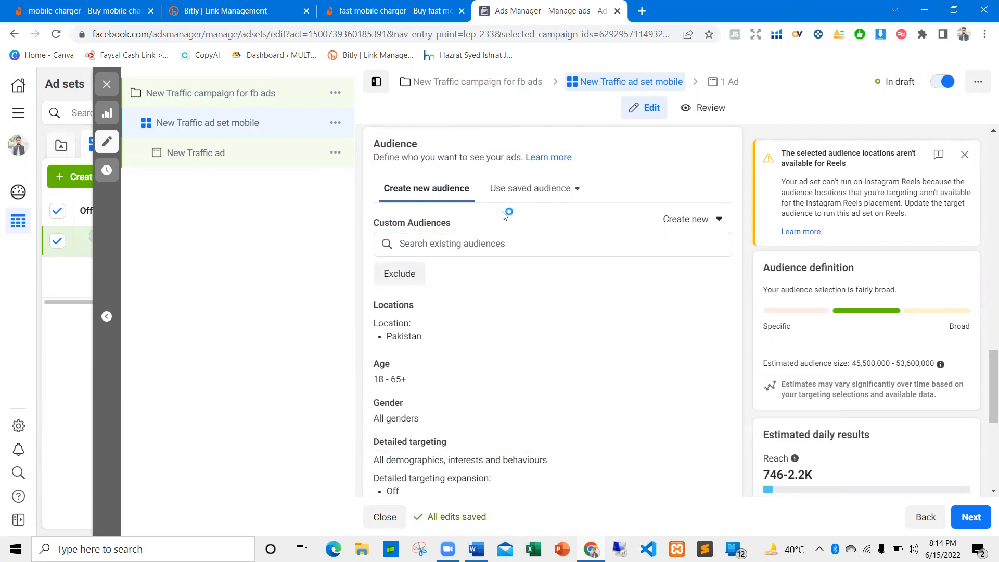
scroll(452, 326, down, 3)
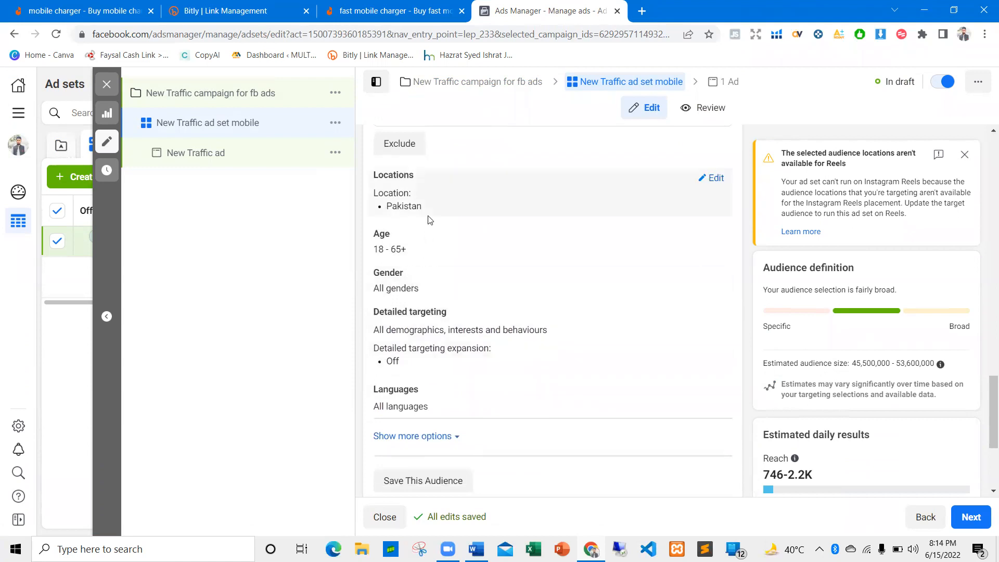
Open the audience's location targeting for editing and examine its settings for Pakistan.
click(716, 179)
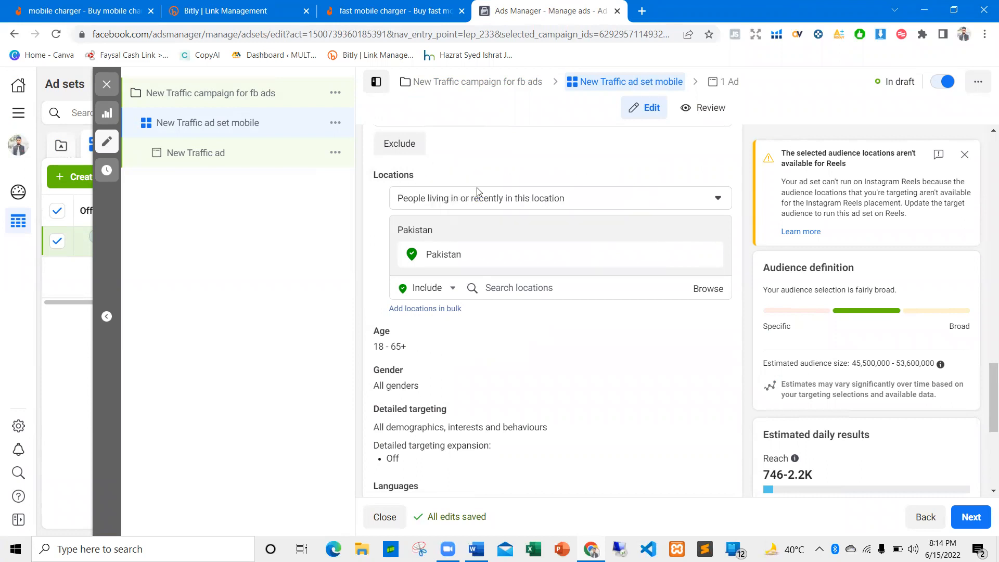
scroll(478, 191, down, 2)
scroll(448, 232, up, 3)
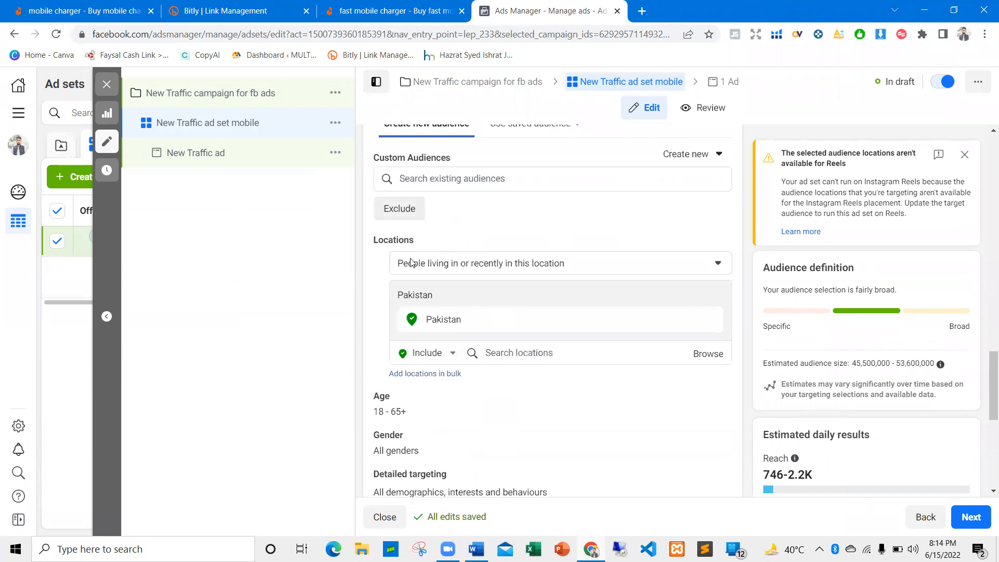
scroll(410, 262, down, 2)
Set the audience's maximum age to 50.
click(710, 267)
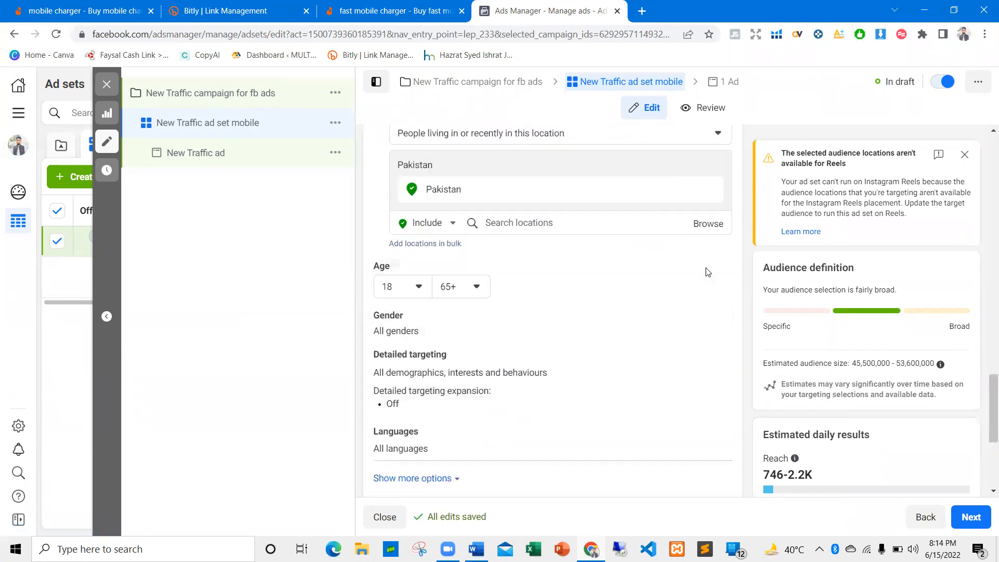
click(475, 290)
click(474, 292)
click(475, 285)
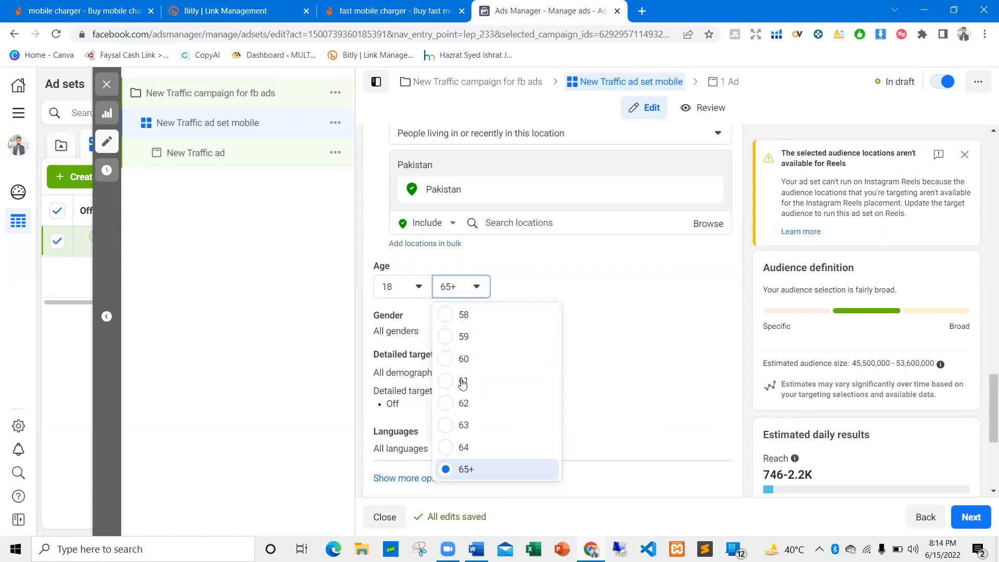
scroll(455, 399, up, 1)
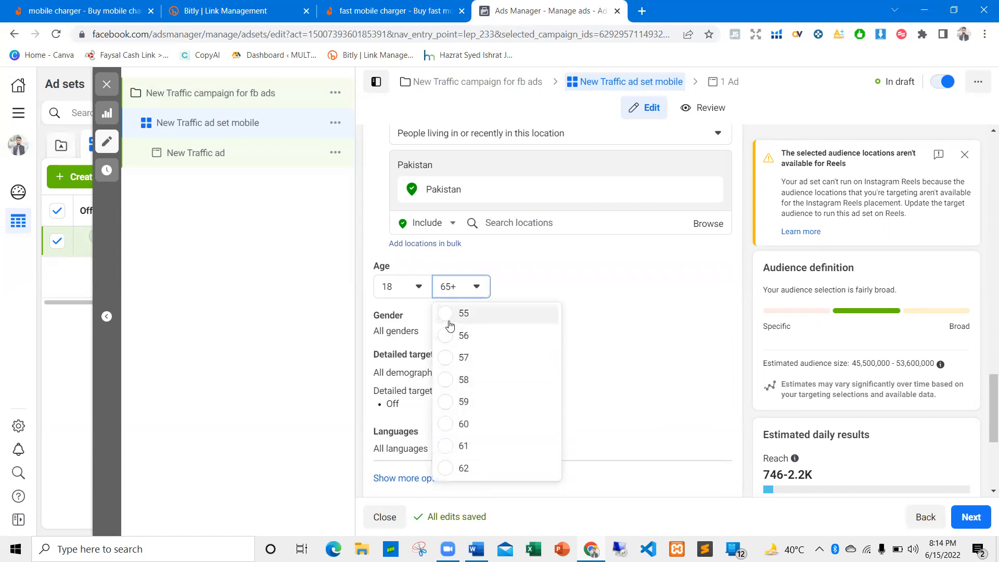
scroll(447, 396, up, 3)
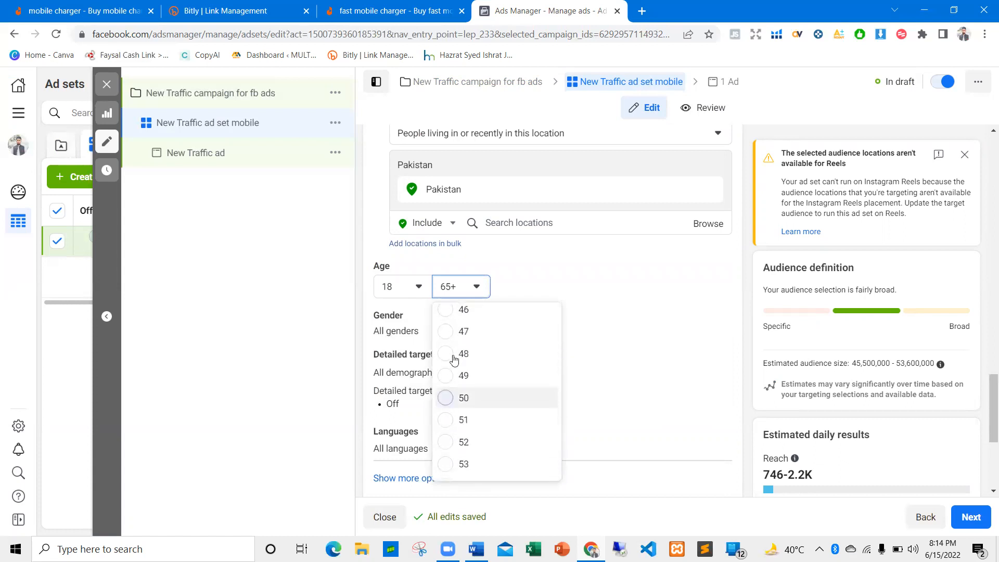
click(447, 394)
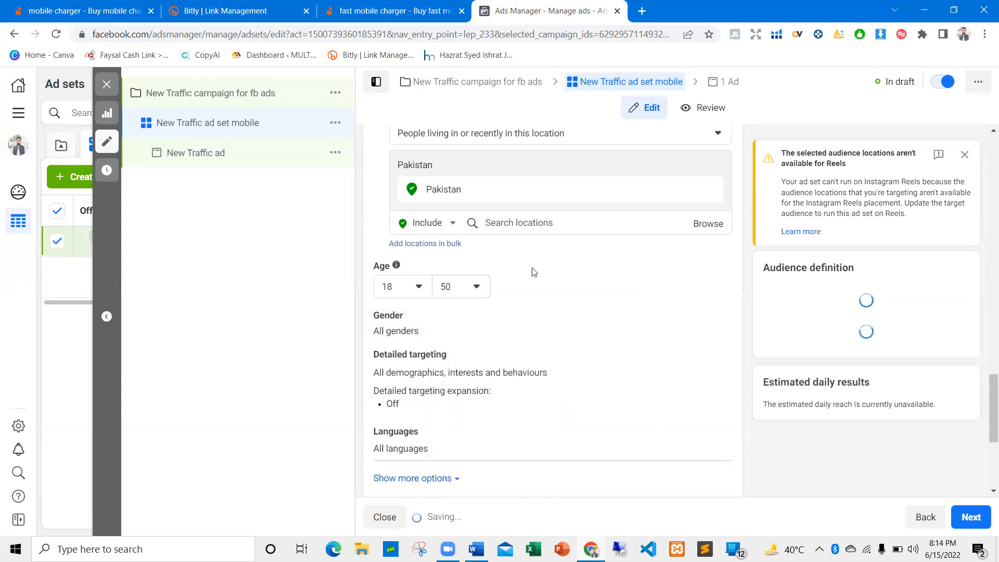
scroll(468, 270, down, 1)
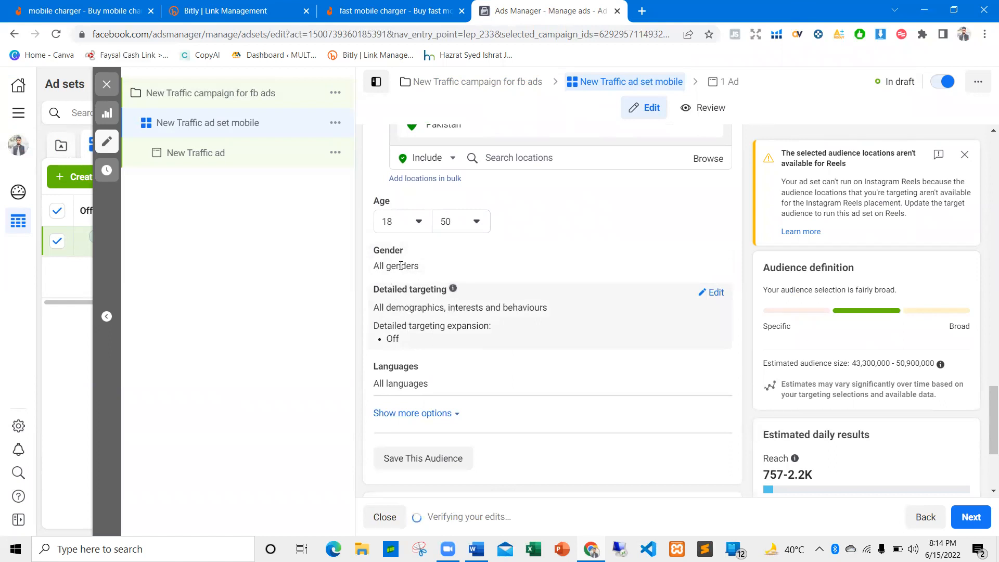
Switch the ad set to manual placements and exclude the Audience Network and Messenger platforms.
scroll(428, 303, up, 1)
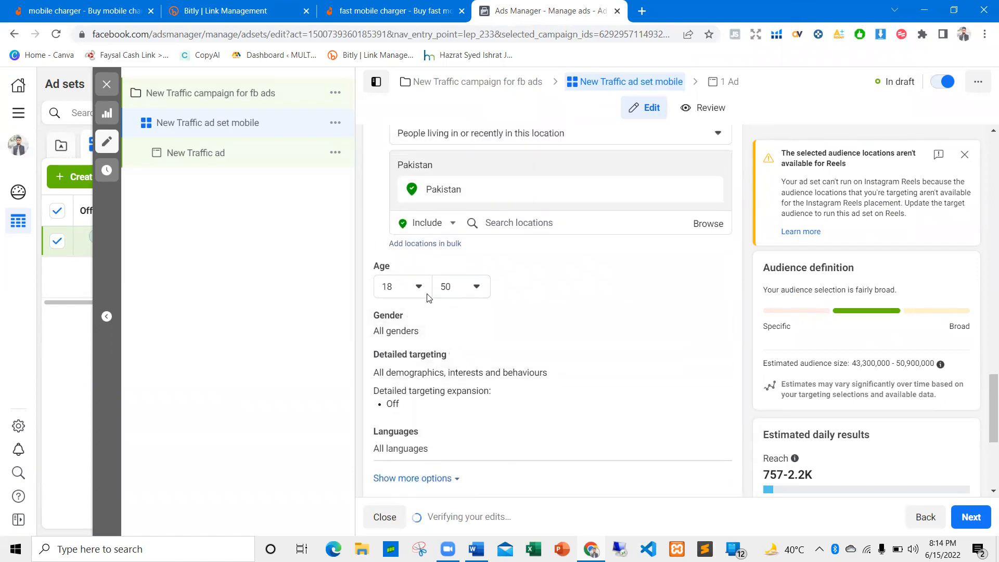
scroll(444, 288, down, 3)
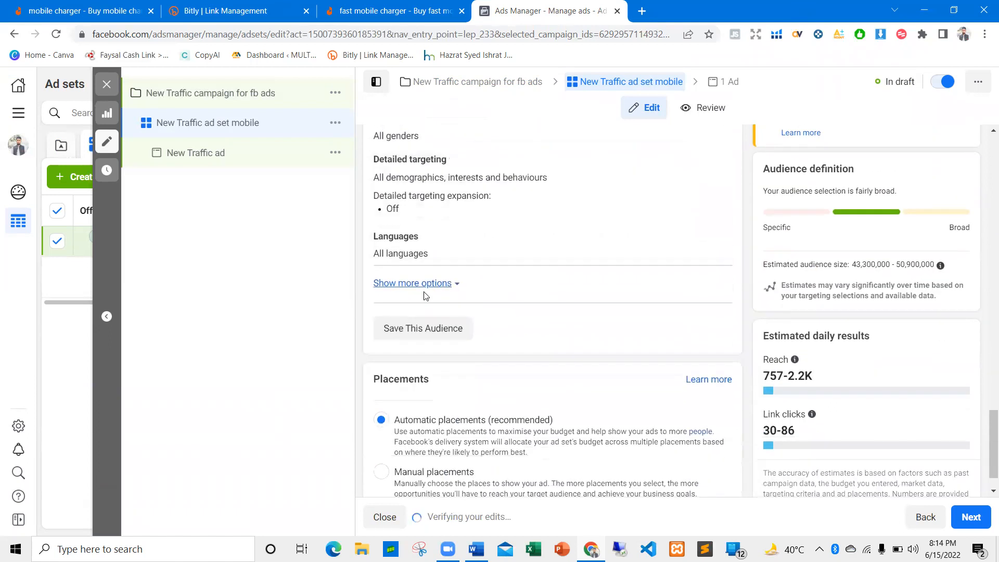
scroll(422, 291, down, 1)
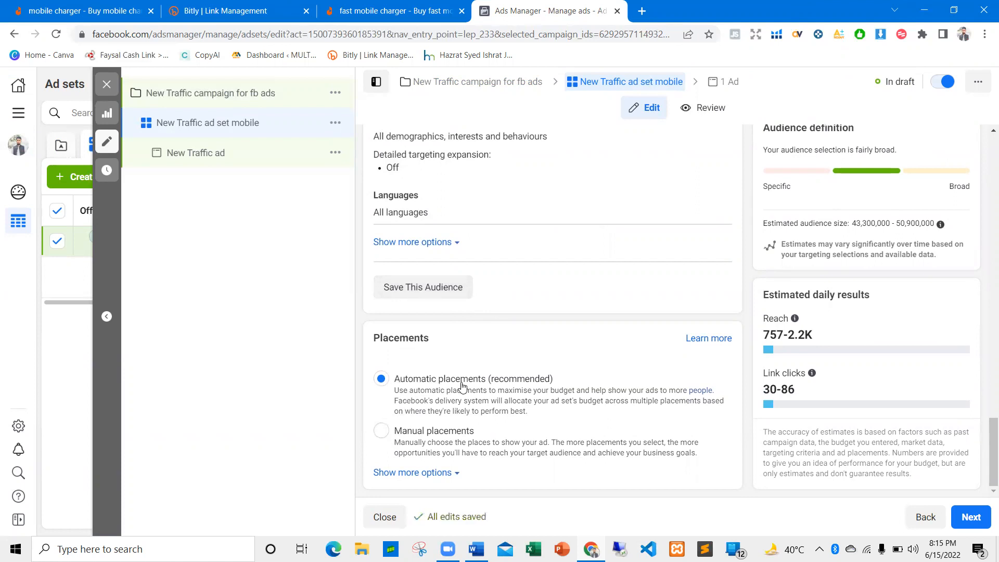
click(429, 432)
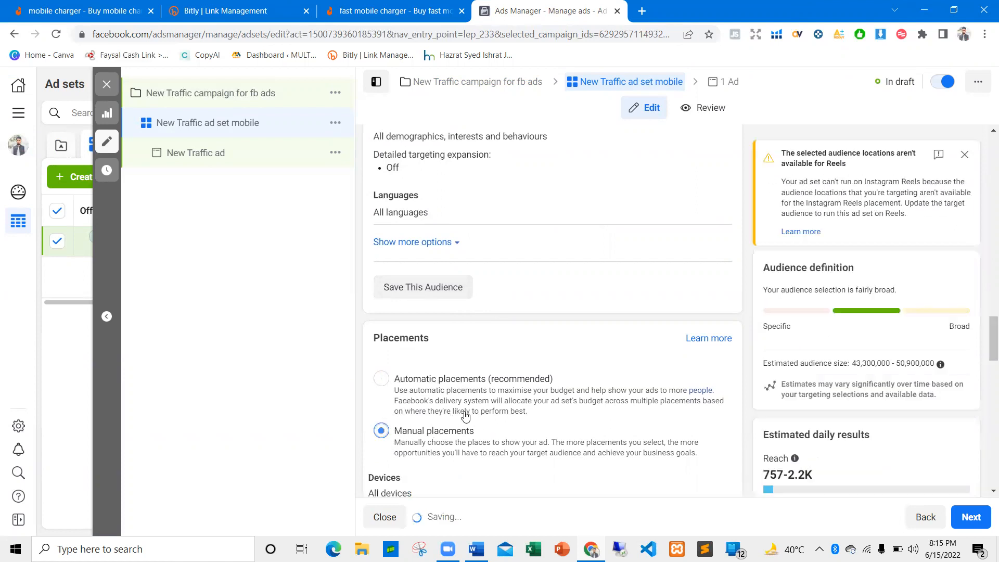
scroll(470, 323, down, 4)
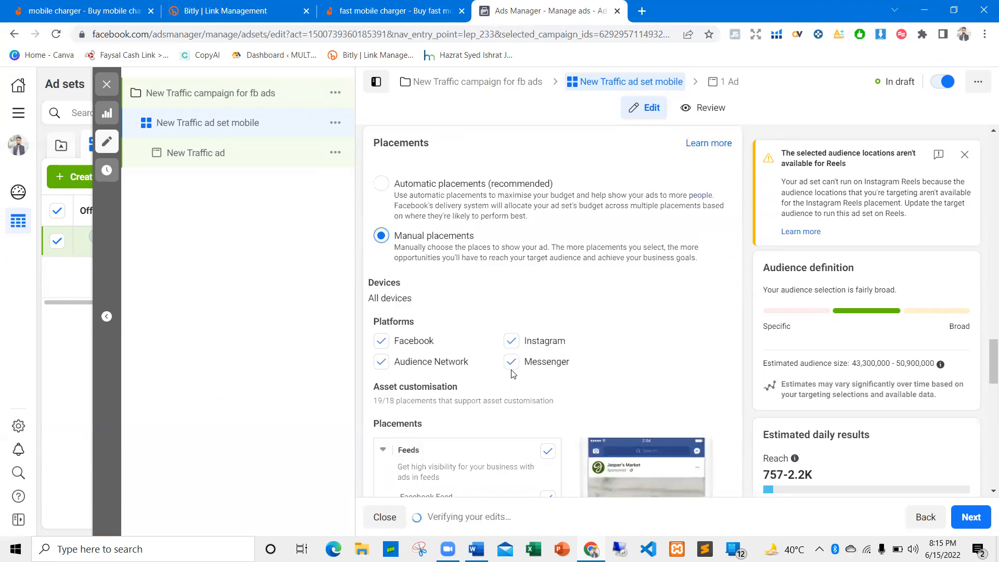
click(382, 362)
click(512, 363)
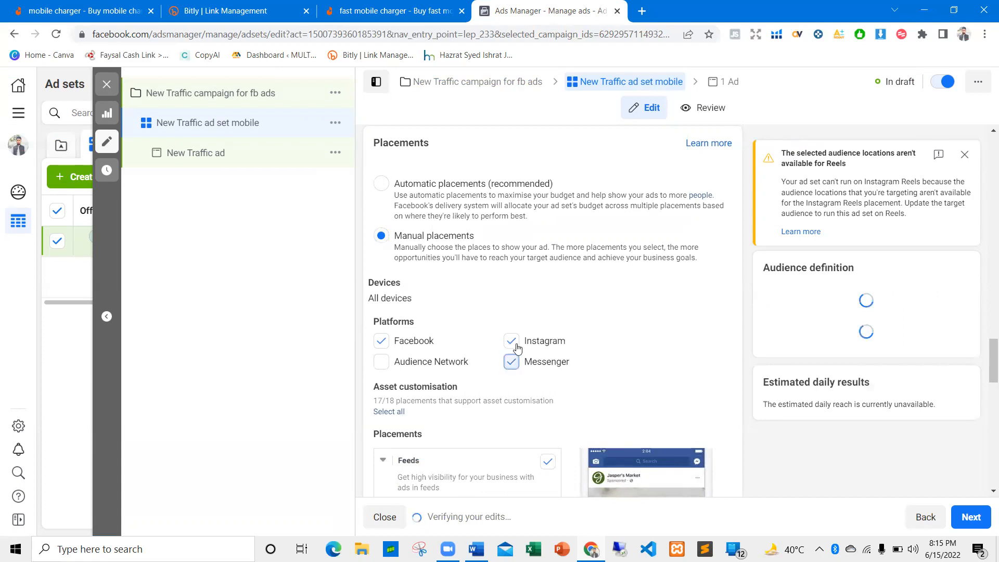
Exclude Facebook right column and Facebook Stories from the ad set's manual placements.
scroll(369, 359, down, 2)
scroll(369, 359, down, 1)
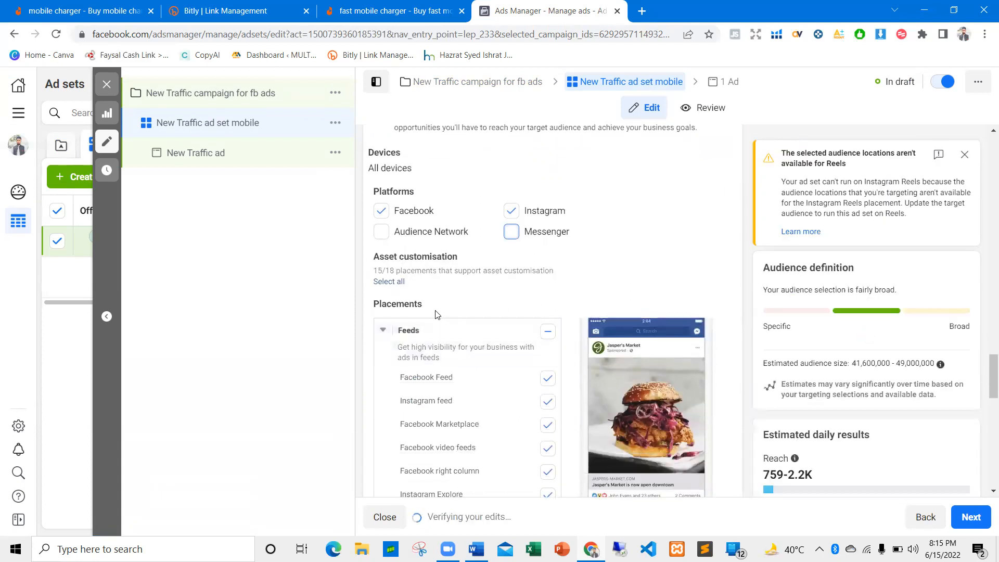
scroll(530, 287, down, 2)
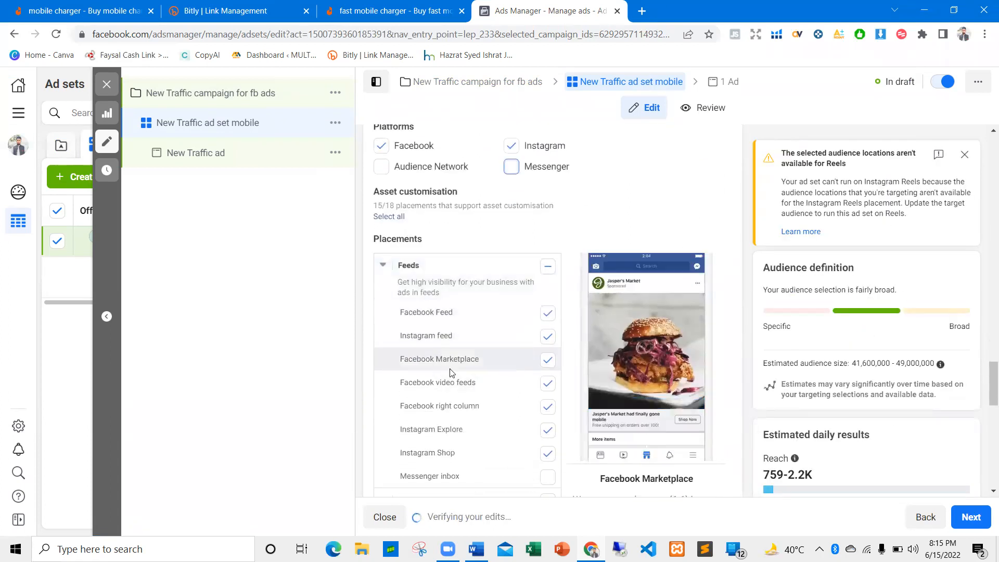
scroll(465, 403, down, 2)
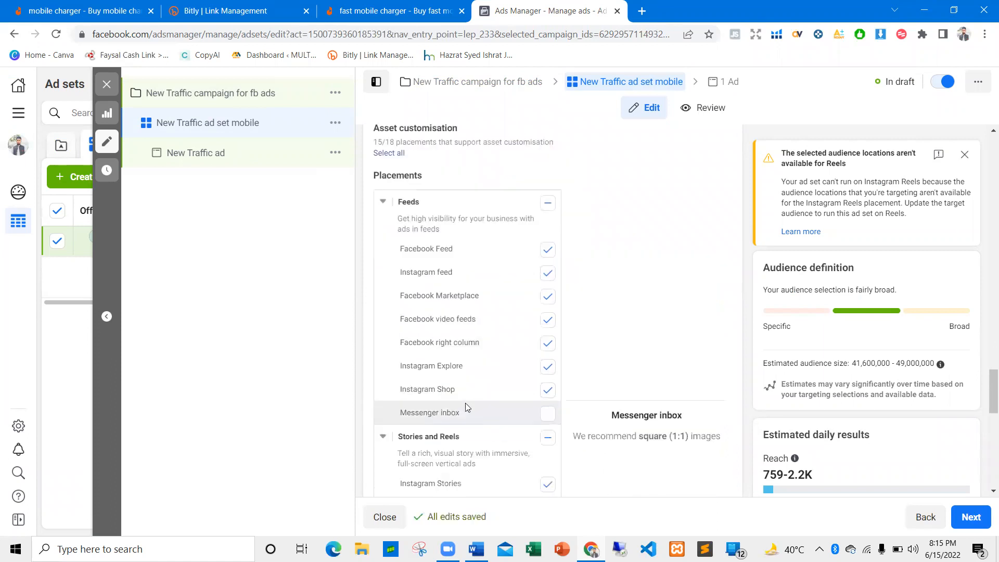
click(546, 344)
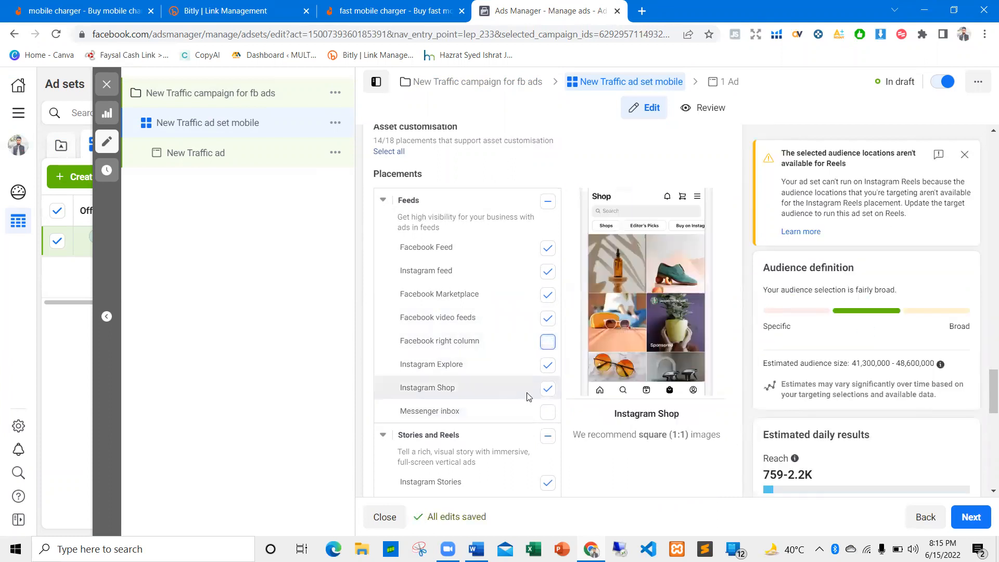
scroll(506, 388, down, 1)
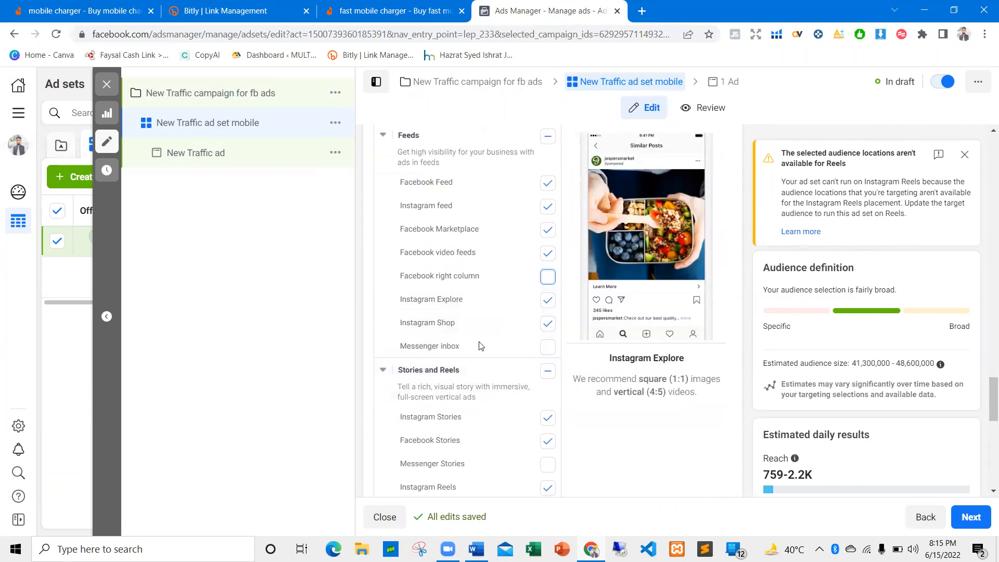
scroll(479, 354, down, 1)
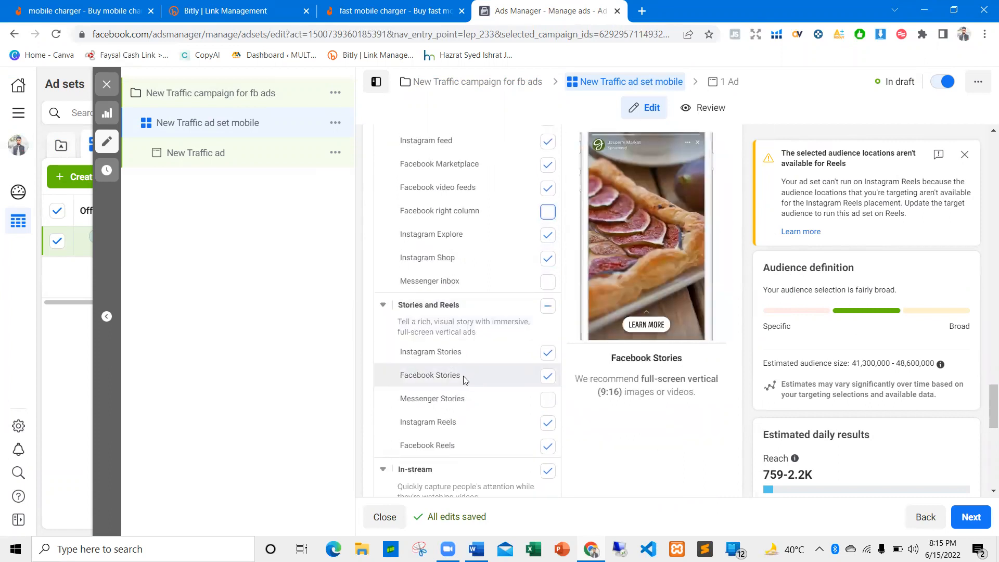
click(547, 376)
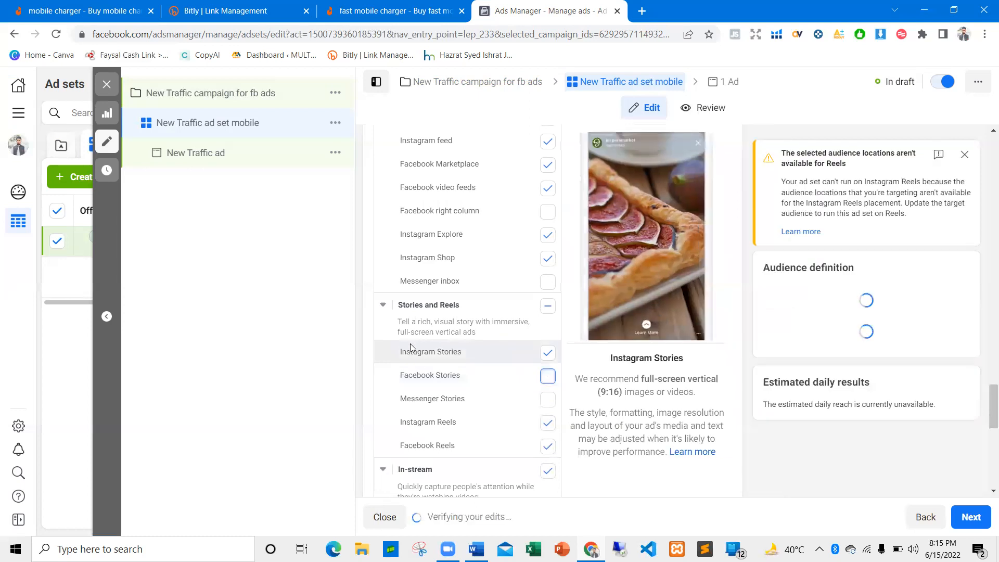
Review the remaining manual placements and continue from the ad set to the New Traffic ad's setup.
scroll(411, 348, down, 1)
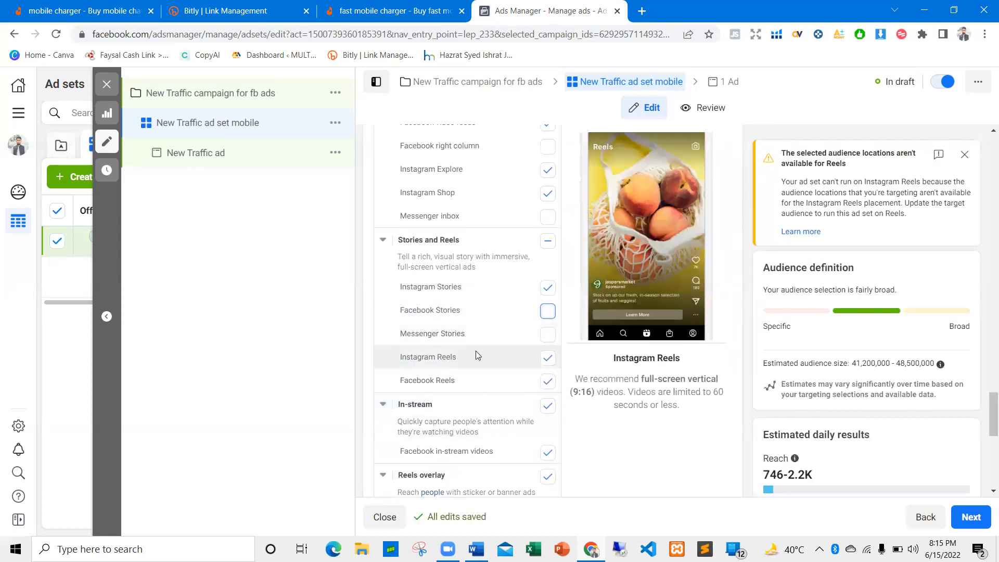
scroll(459, 351, down, 1)
scroll(458, 350, down, 3)
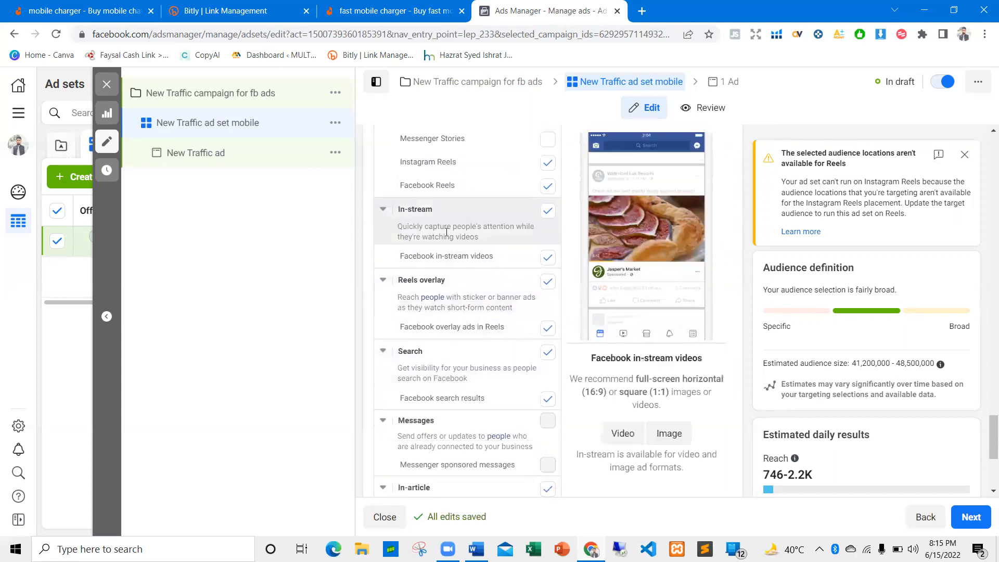
scroll(409, 318, down, 2)
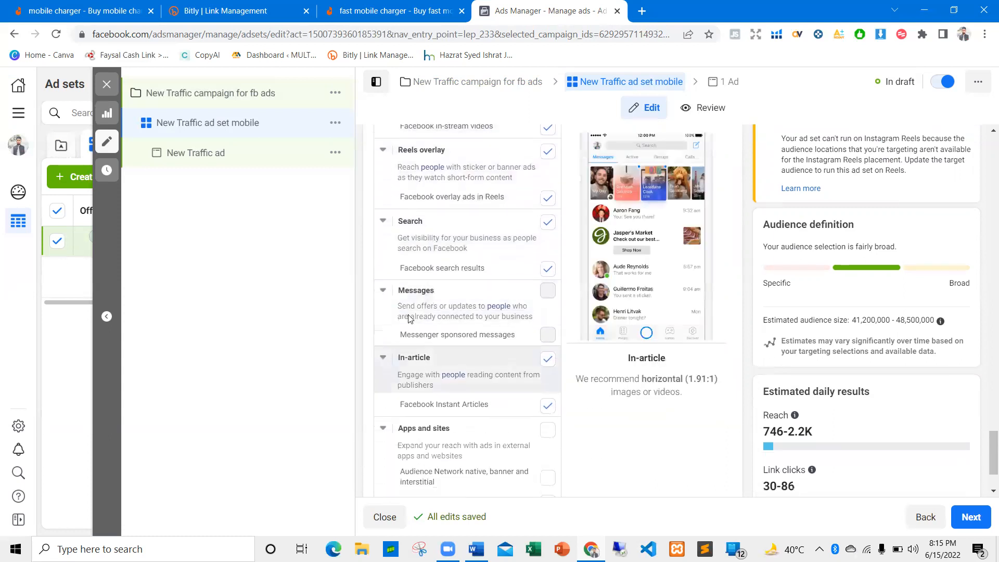
scroll(458, 385, down, 1)
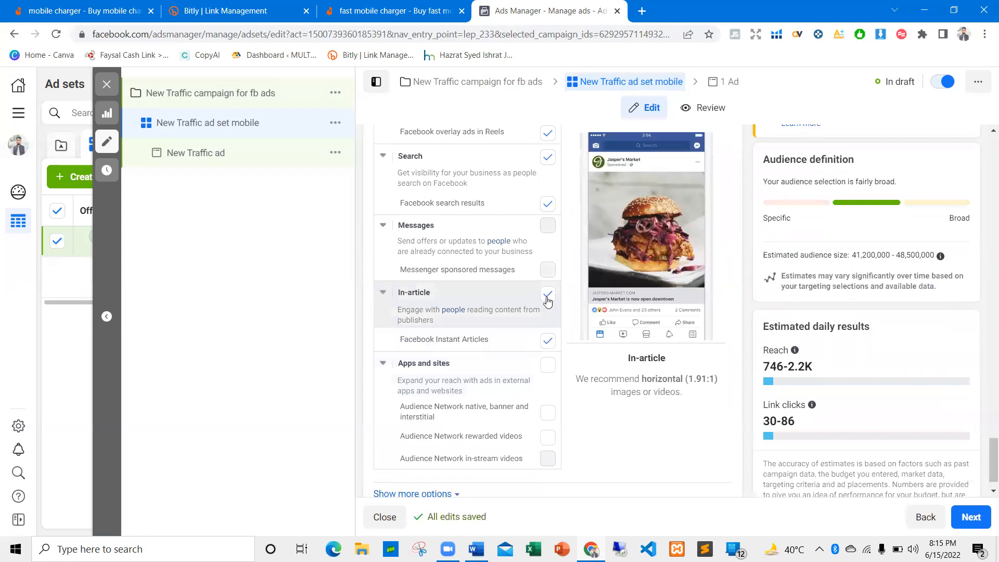
scroll(379, 360, down, 1)
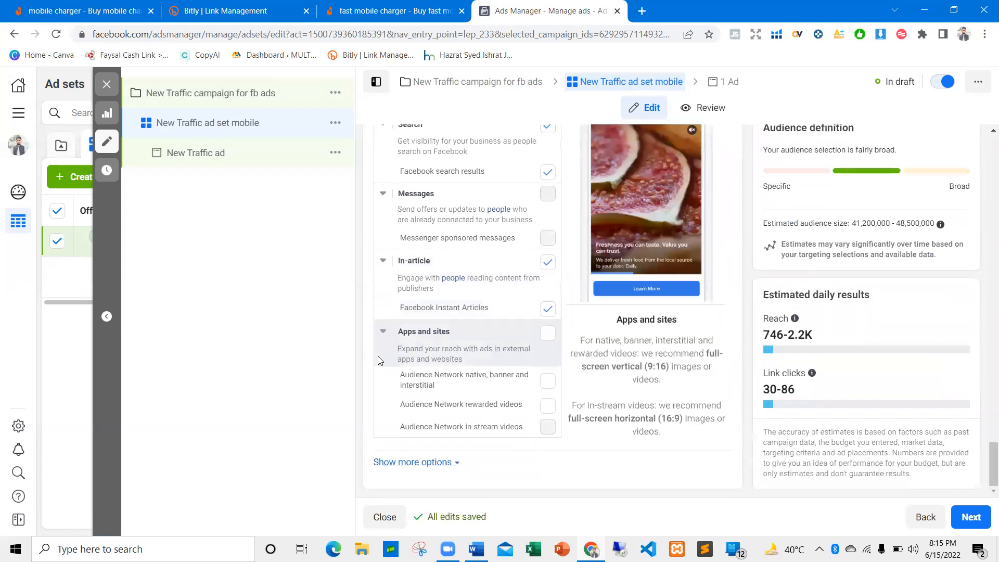
scroll(520, 313, up, 10)
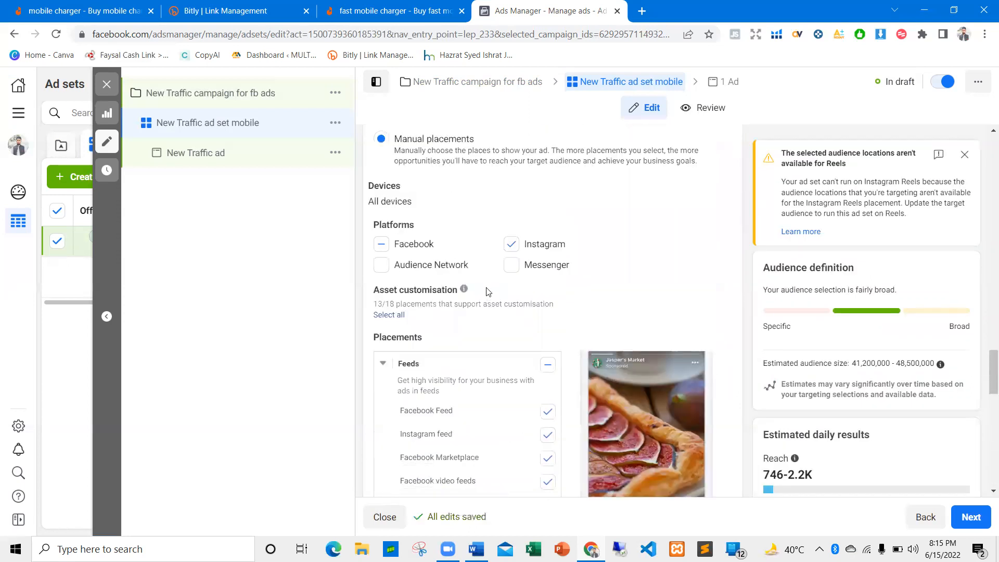
click(973, 517)
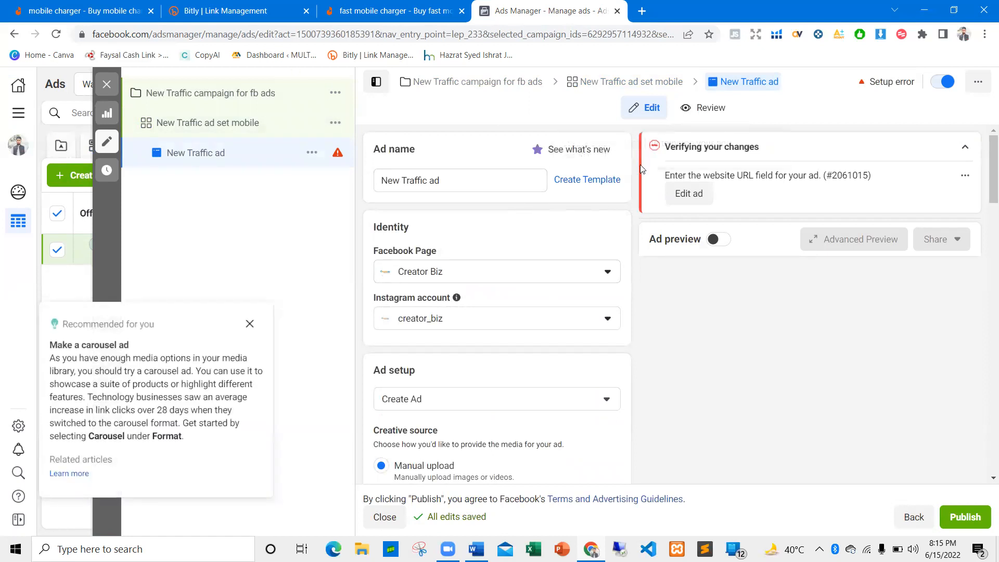
drag(657, 172, 920, 172)
click(887, 176)
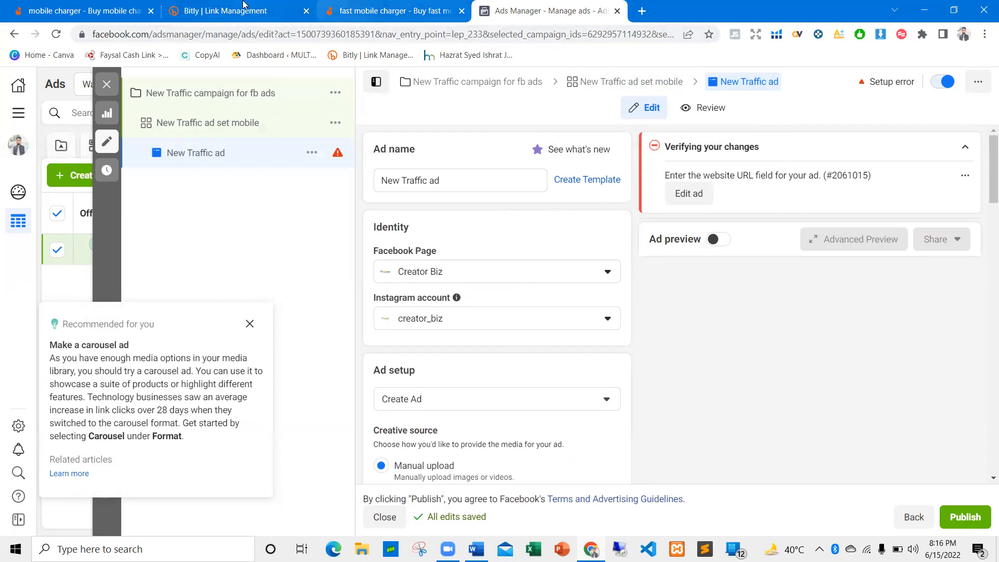
From the Daraz fast mobile charger results, open the Adaptive Fast Wall Charger product in a new browser tab and copy its page address.
click(315, 8)
click(381, 7)
scroll(398, 241, up, 10)
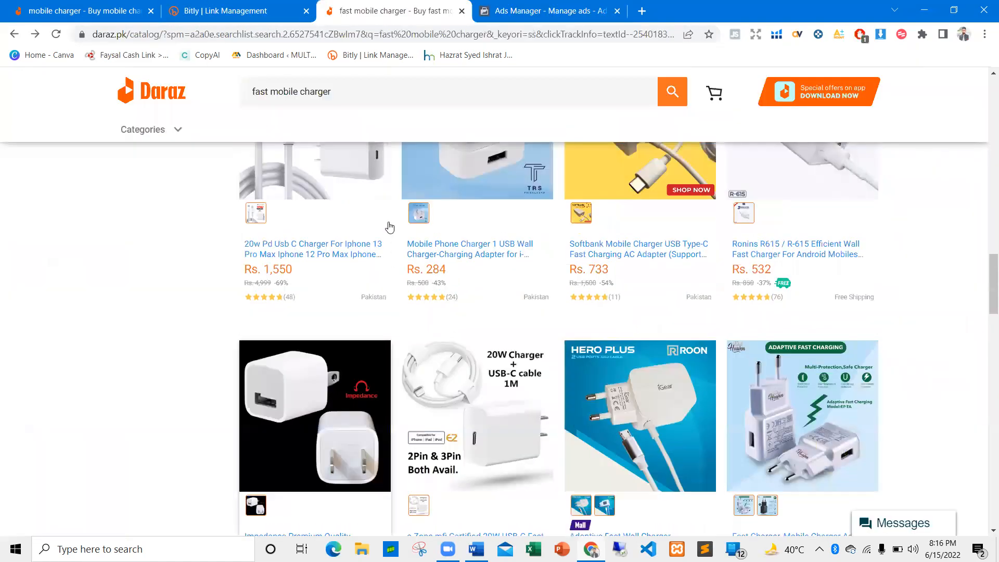
scroll(404, 233, up, 6)
right_click(285, 289)
click(322, 298)
click(562, 7)
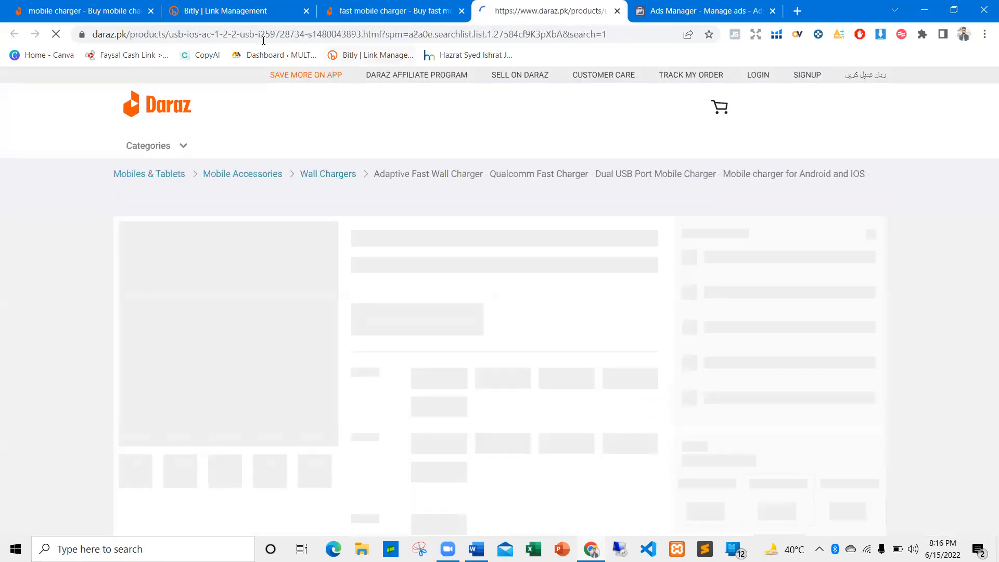
click(264, 35)
key(ctrl+c)
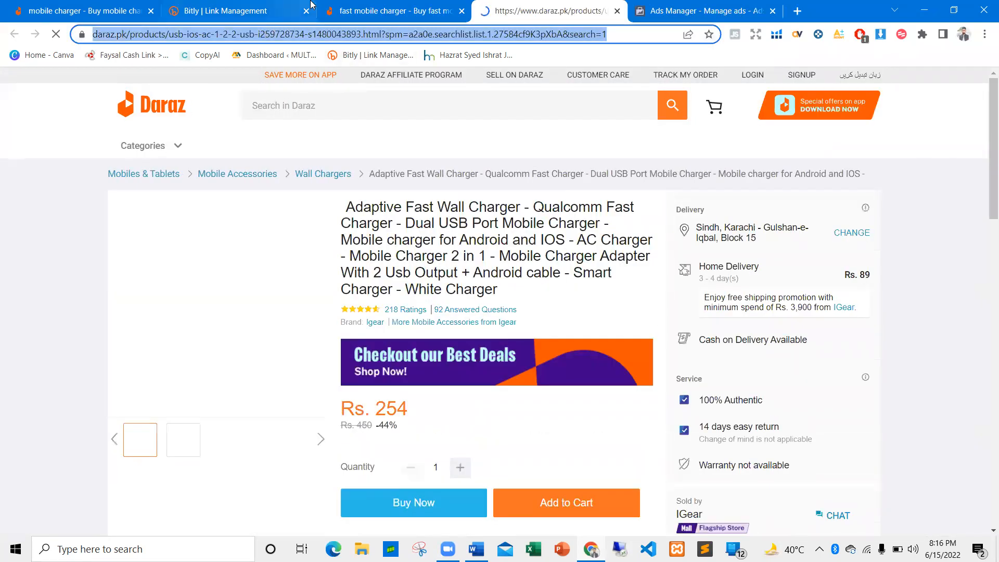
Switch to Bitly and start a new bit.ly link with the copied Daraz product address as its long URL.
click(240, 8)
click(280, 137)
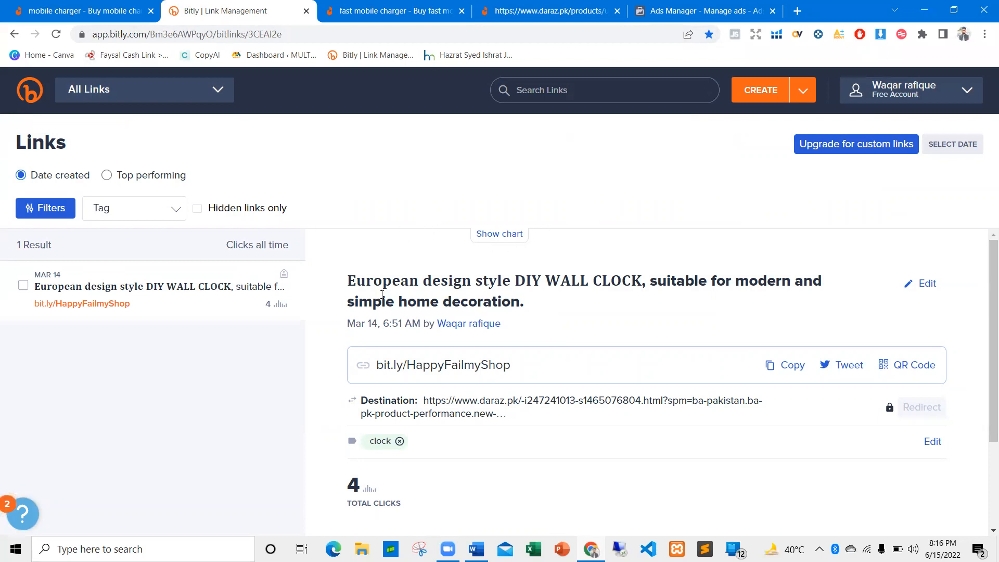
scroll(383, 295, down, 2)
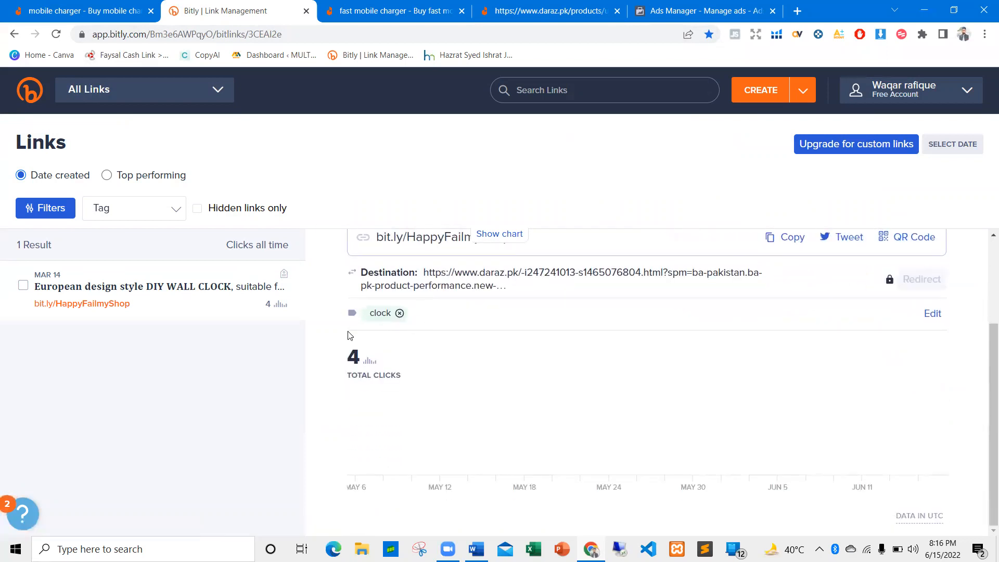
scroll(641, 297, up, 2)
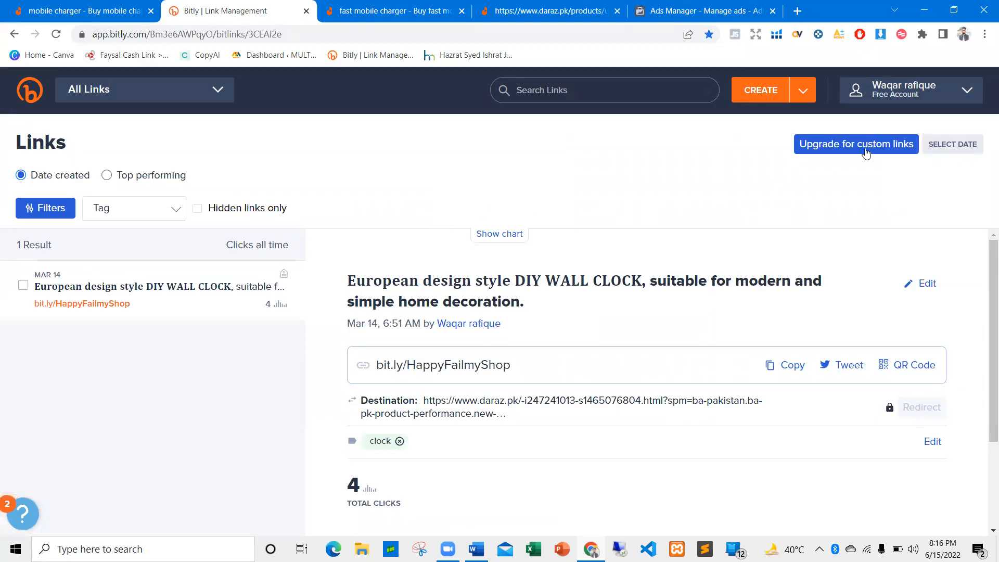
click(757, 94)
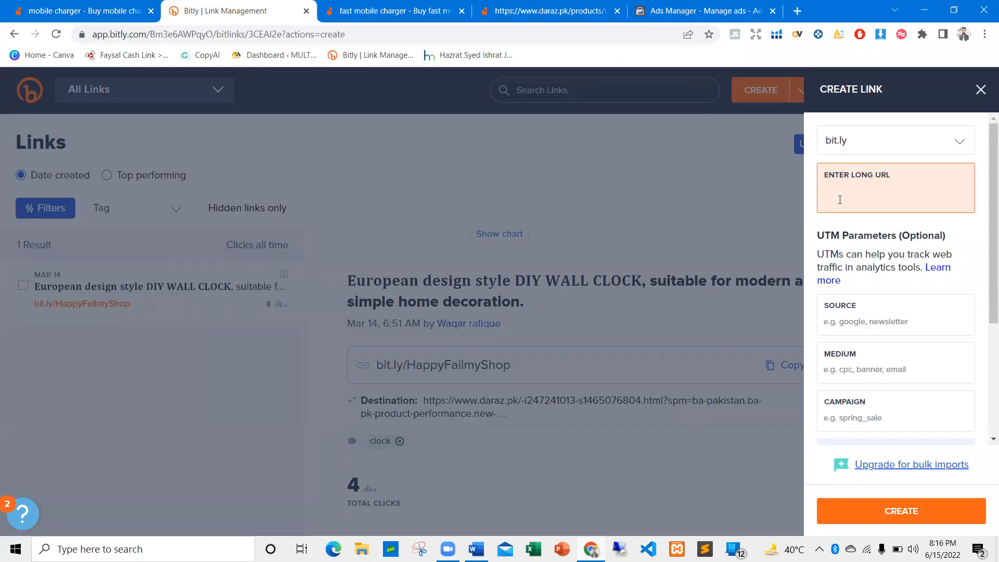
key(ctrl+v)
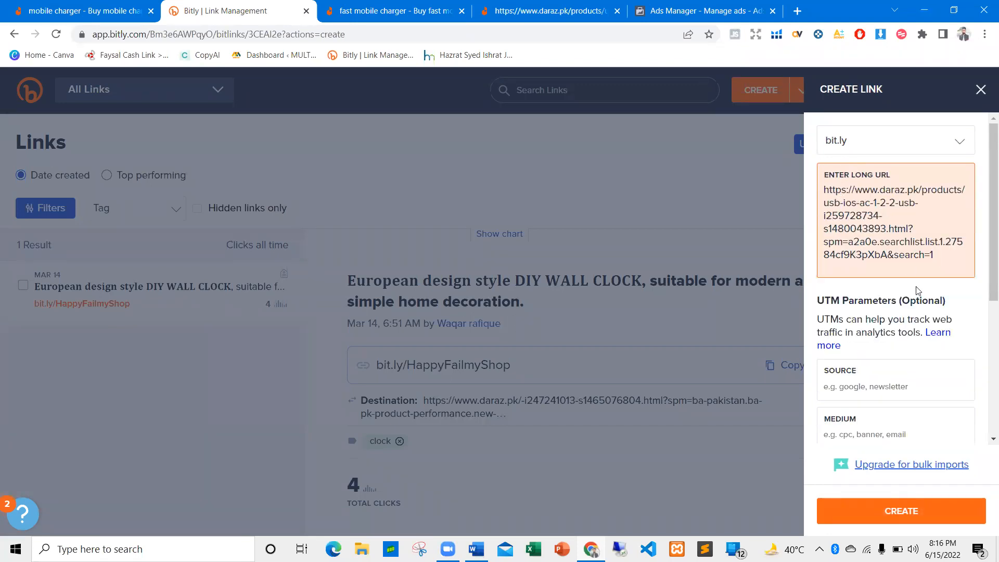
click(876, 290)
scroll(841, 324, down, 3)
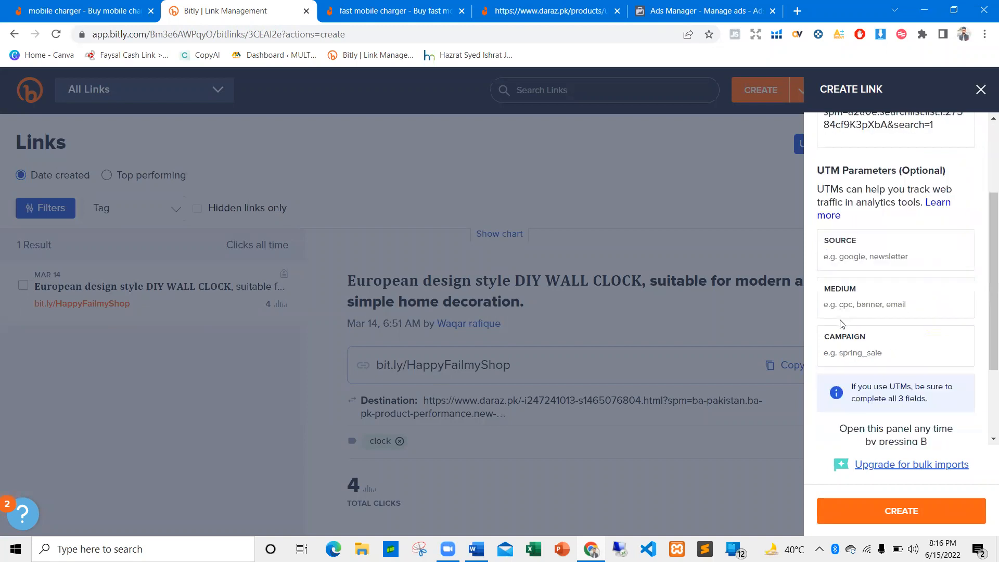
Set the new link's UTM source to "Daraz To FB".
click(861, 256)
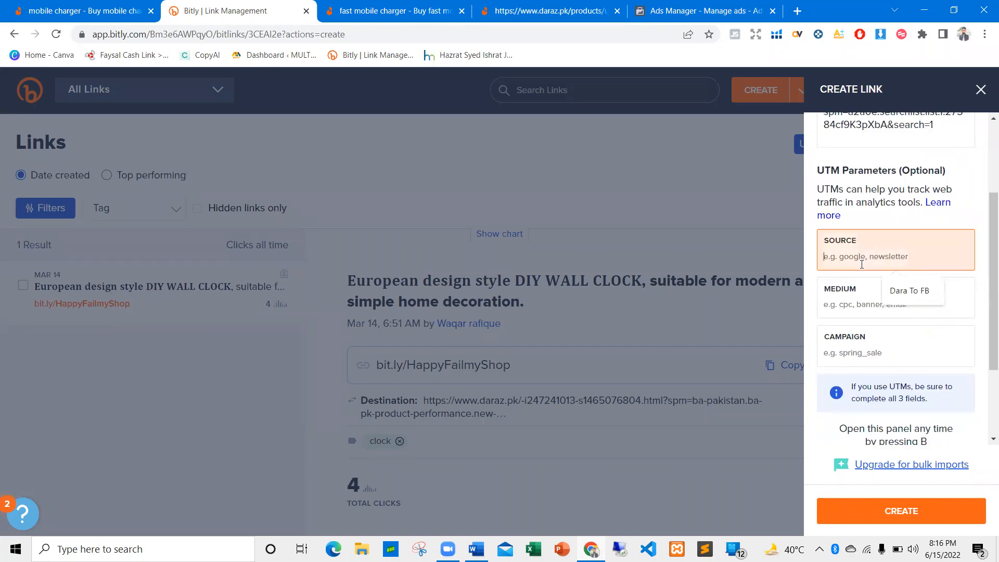
click(925, 295)
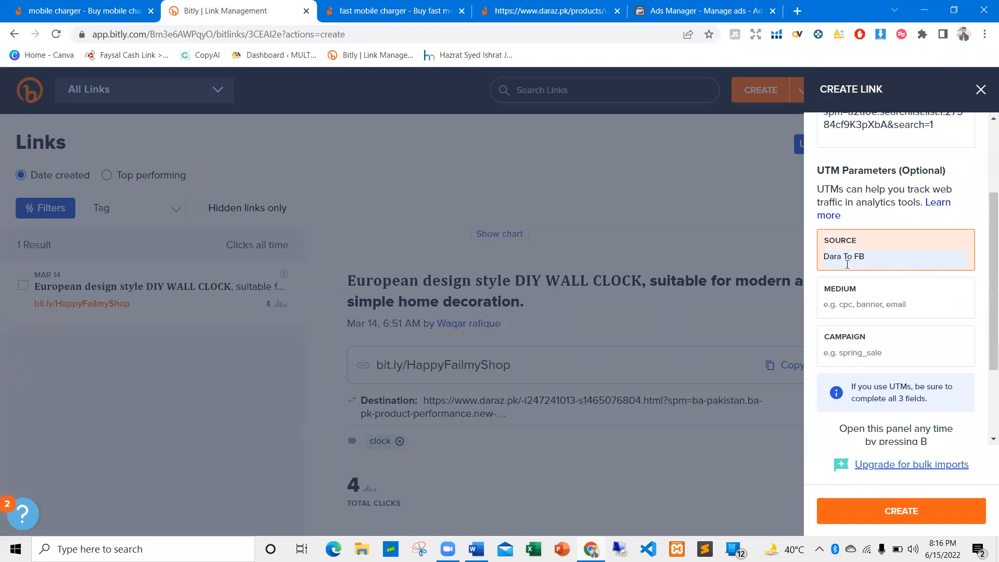
text(z)
scroll(884, 271, down, 3)
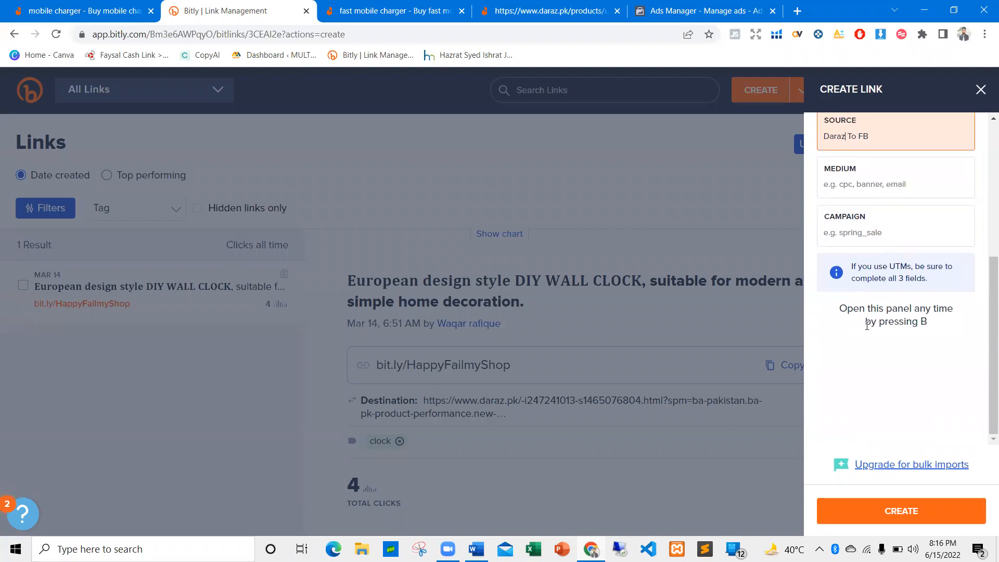
scroll(868, 393, up, 5)
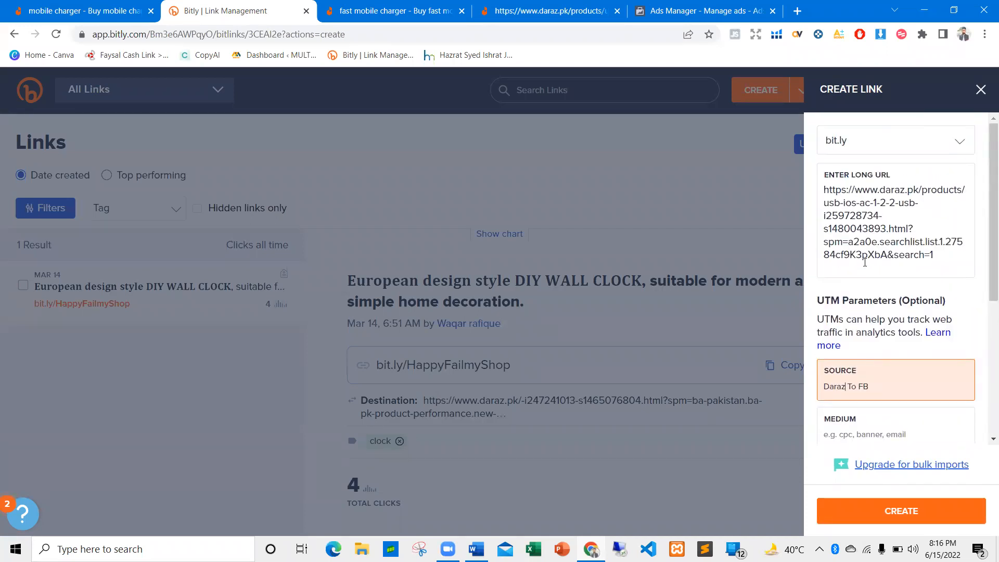
scroll(875, 428, down, 3)
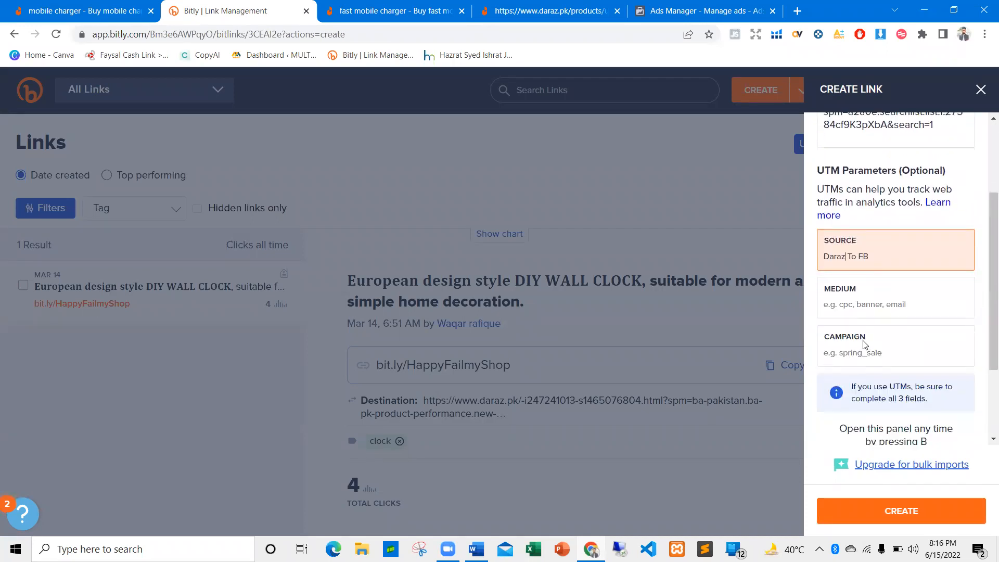
Create the bit.ly link for the Daraz product and save it with the title "fb/ads/mobile/chargers".
scroll(866, 365, down, 3)
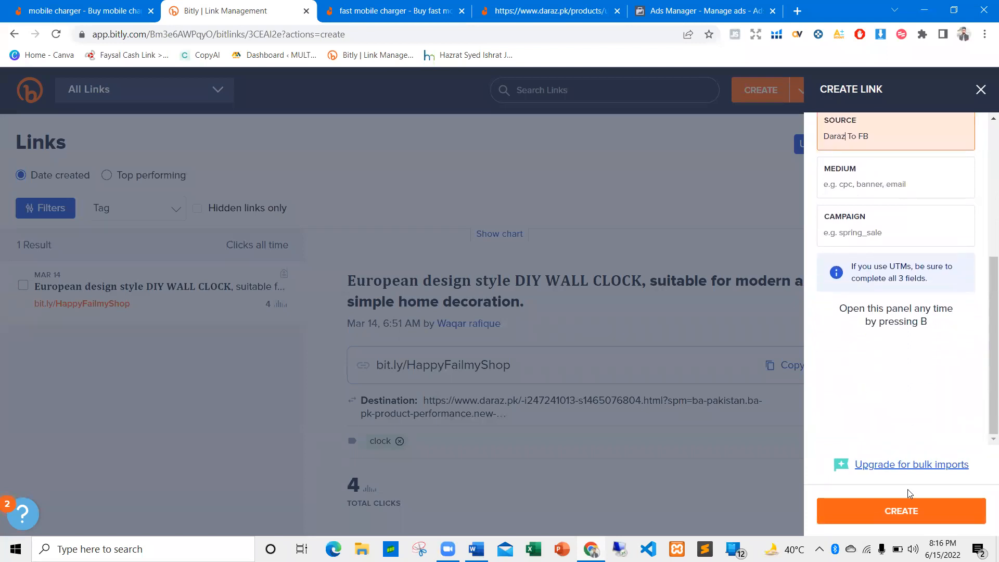
click(909, 516)
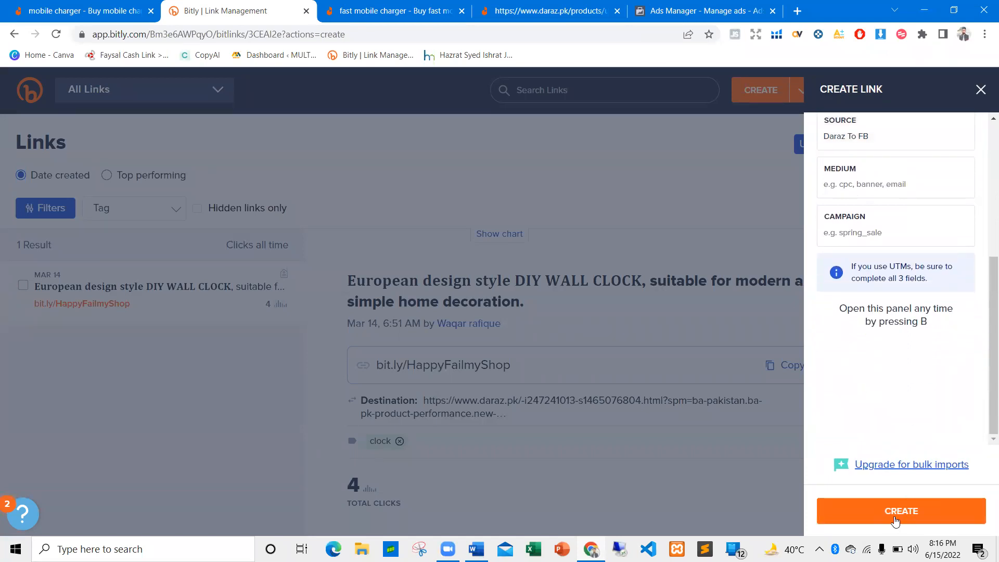
click(895, 519)
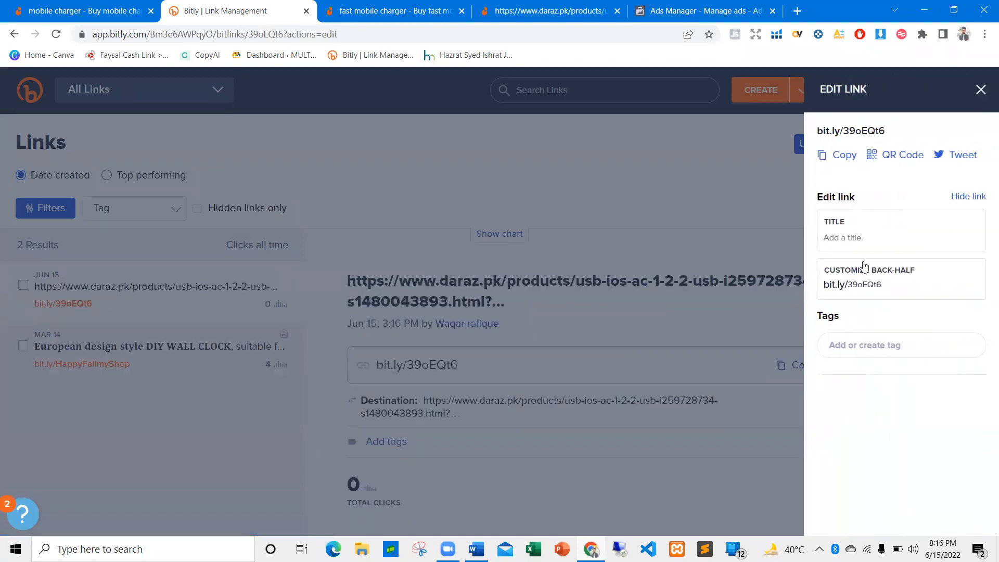
click(862, 234)
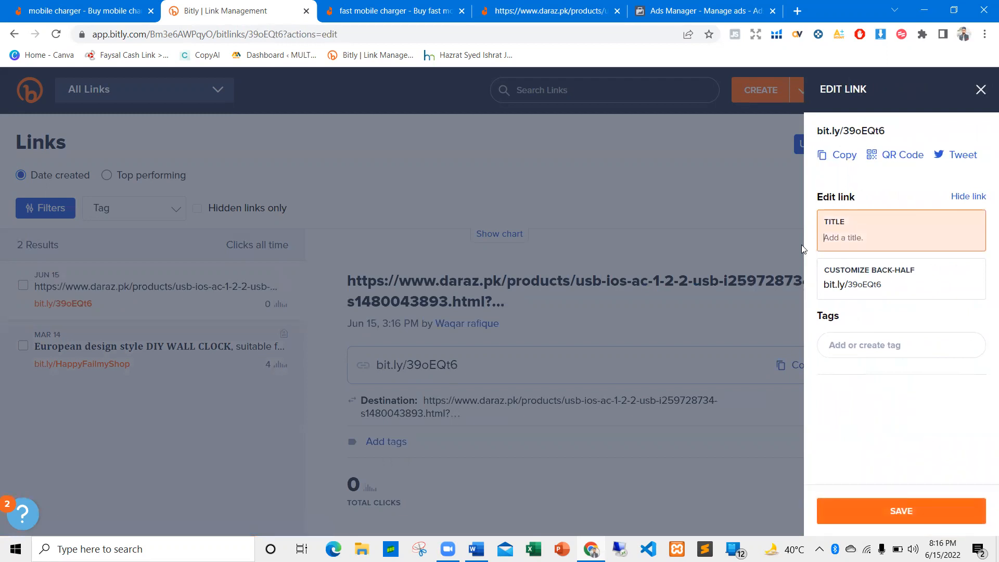
text(fb/ads/mobile/chargers)
click(910, 510)
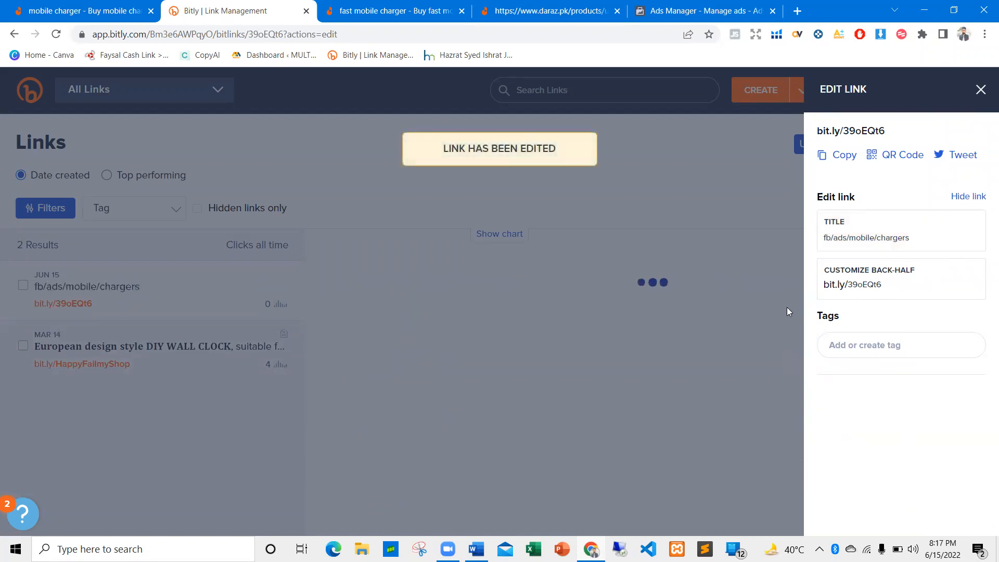
Copy the new short link and enter it as the New Traffic ad's website URL in Ads Manager.
click(839, 155)
click(981, 91)
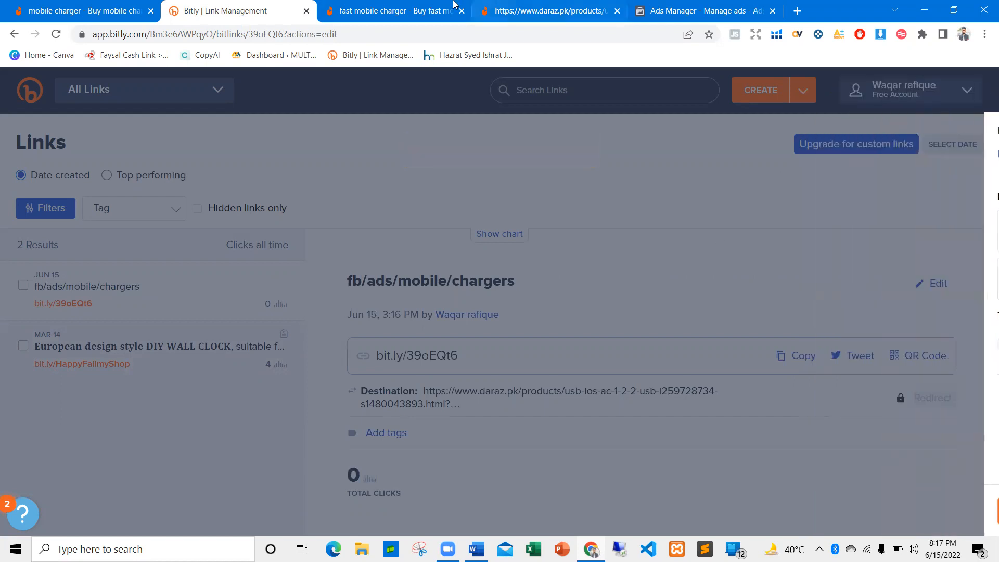
click(661, 10)
click(688, 193)
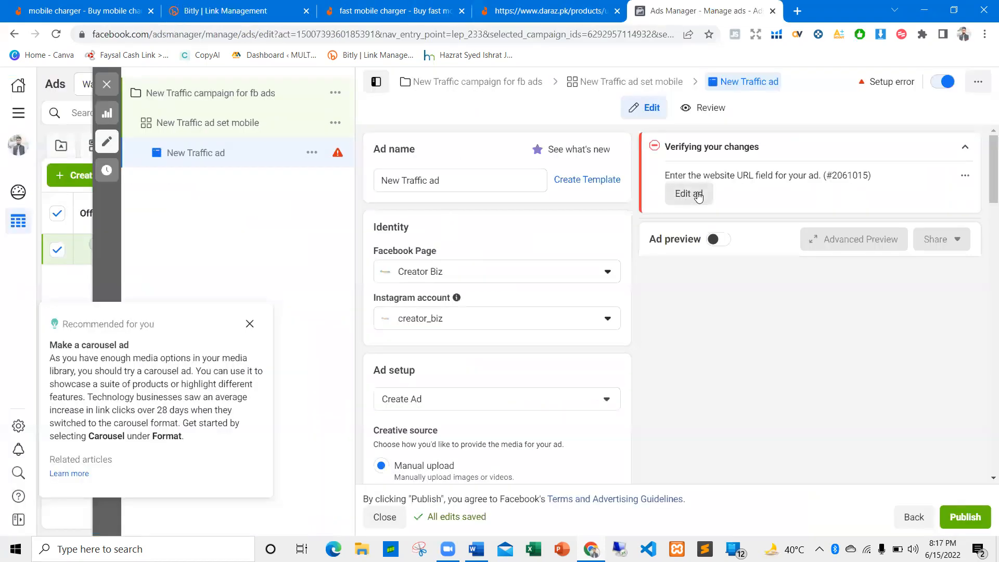
key(ctrl+v)
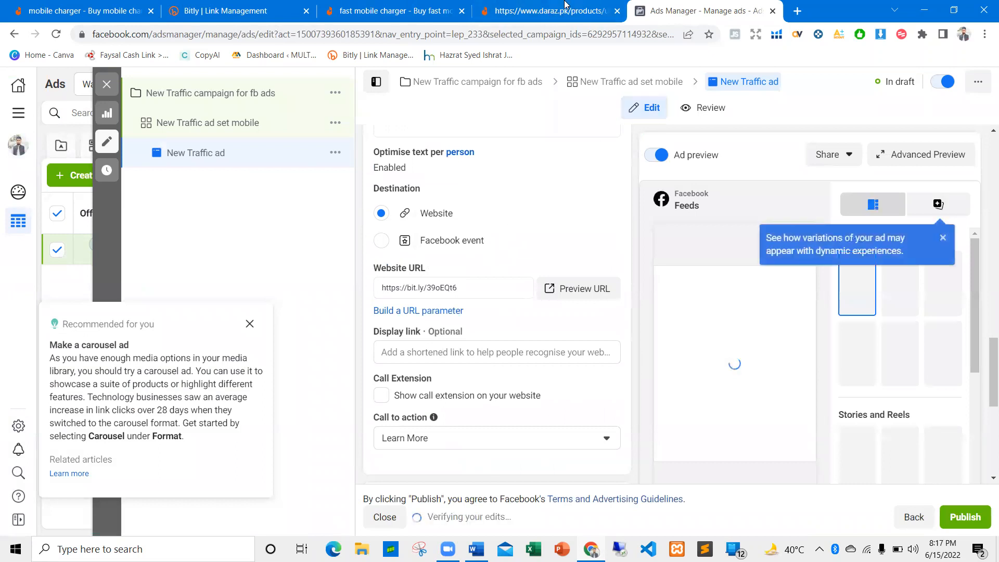
Review the titled link's details in Bitly and the destination product page on Daraz.
click(276, 6)
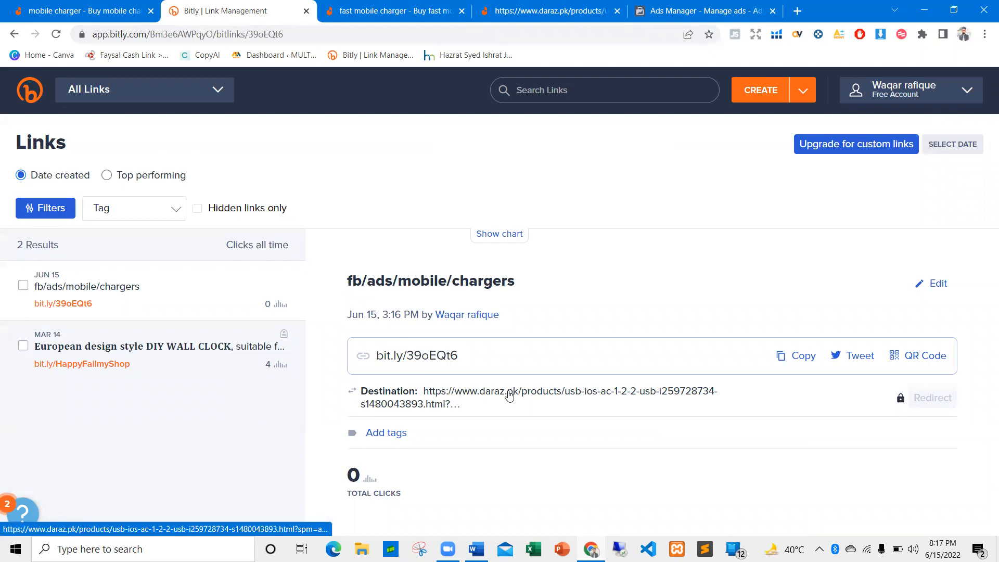
drag(347, 285, 554, 286)
click(554, 285)
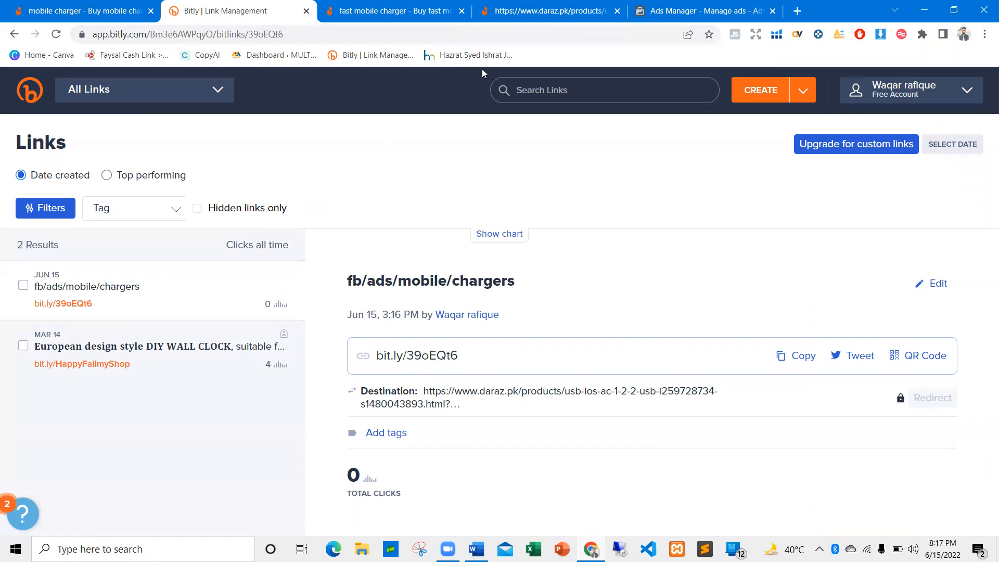
click(403, 4)
click(556, 7)
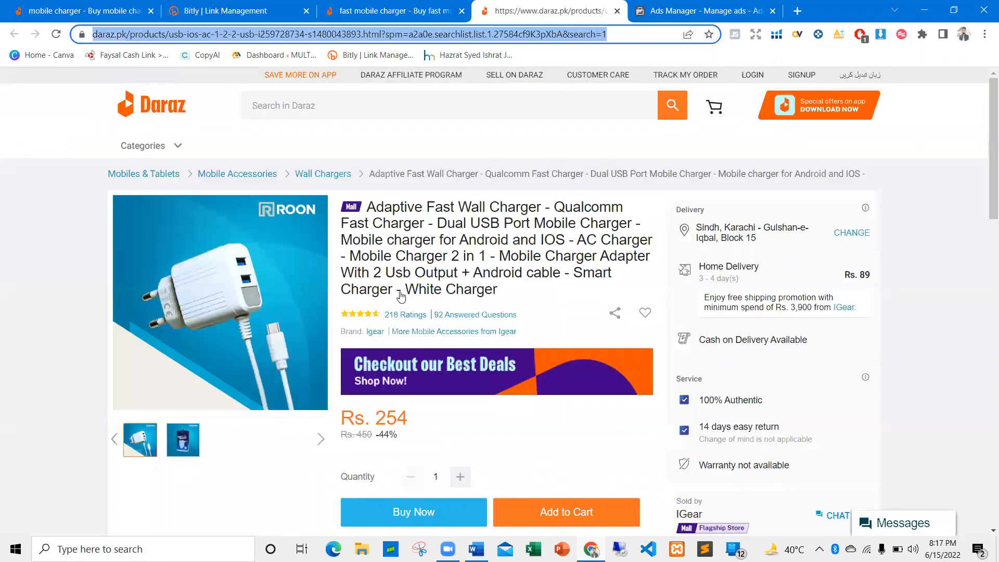
Return to Ads Manager and examine the New Traffic ad's destination, format and ad creative settings.
key(ctrl+Tab)
scroll(458, 263, down, 1)
scroll(448, 257, up, 2)
scroll(440, 271, down, 2)
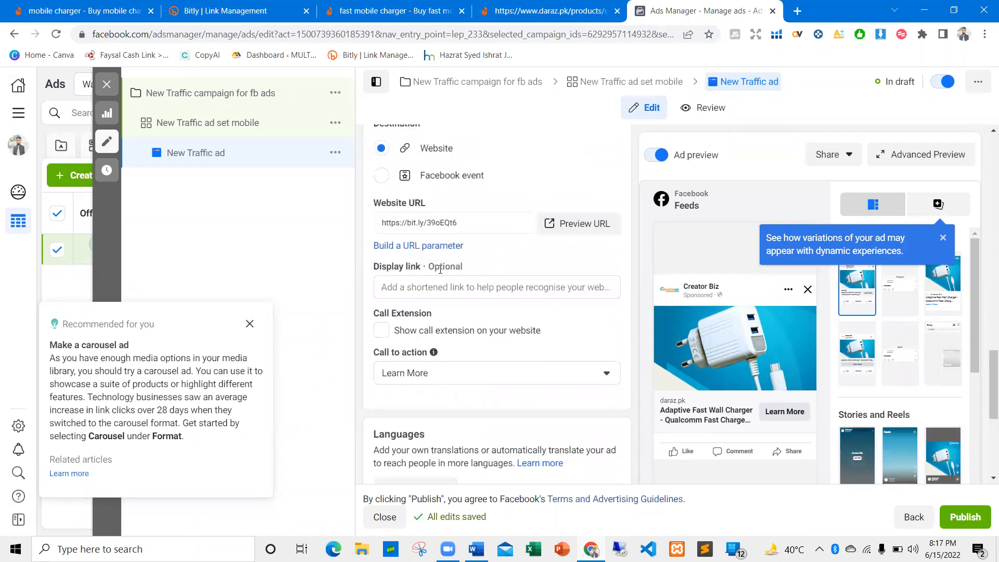
scroll(429, 234, up, 4)
scroll(424, 196, up, 6)
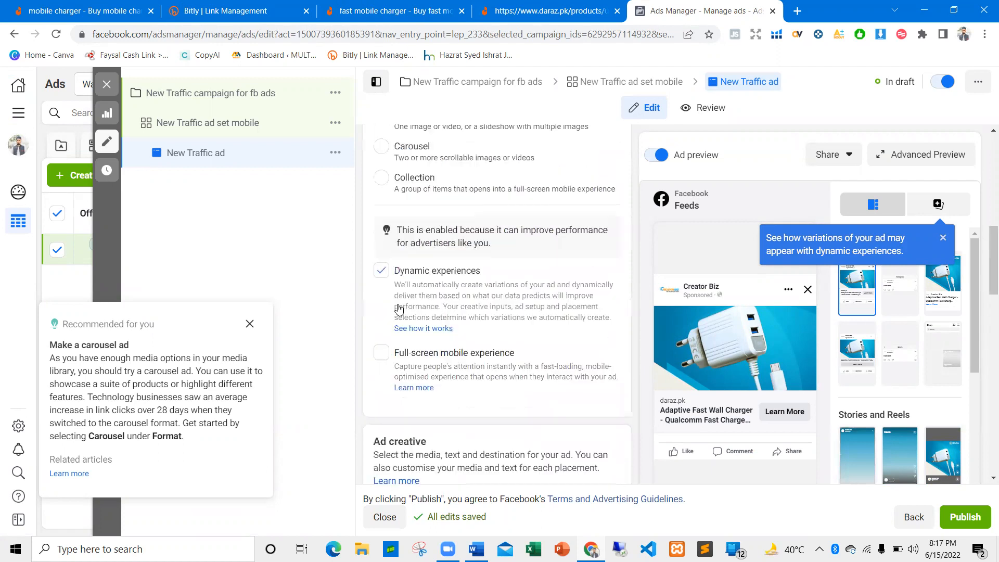
scroll(389, 267, down, 2)
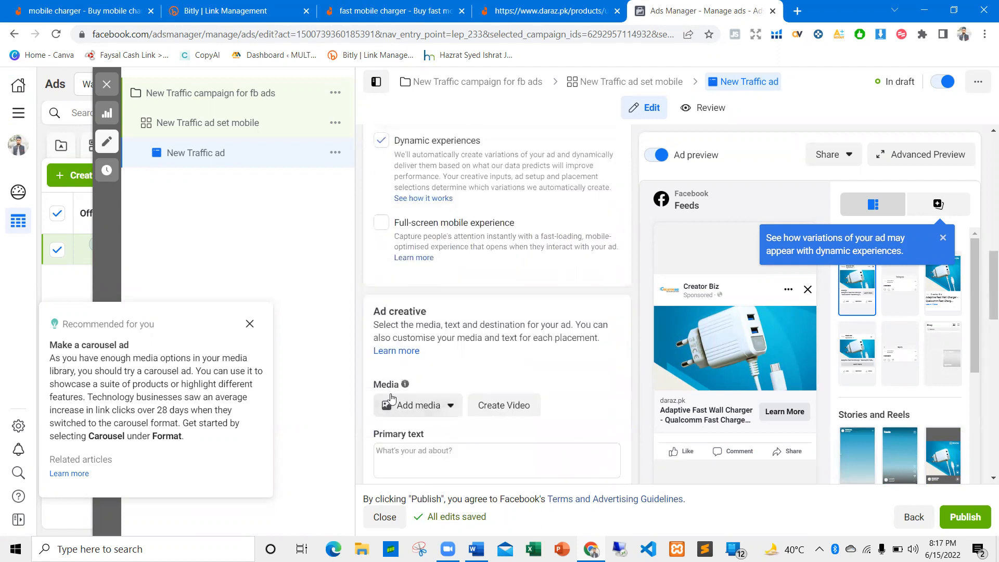
scroll(383, 276, down, 3)
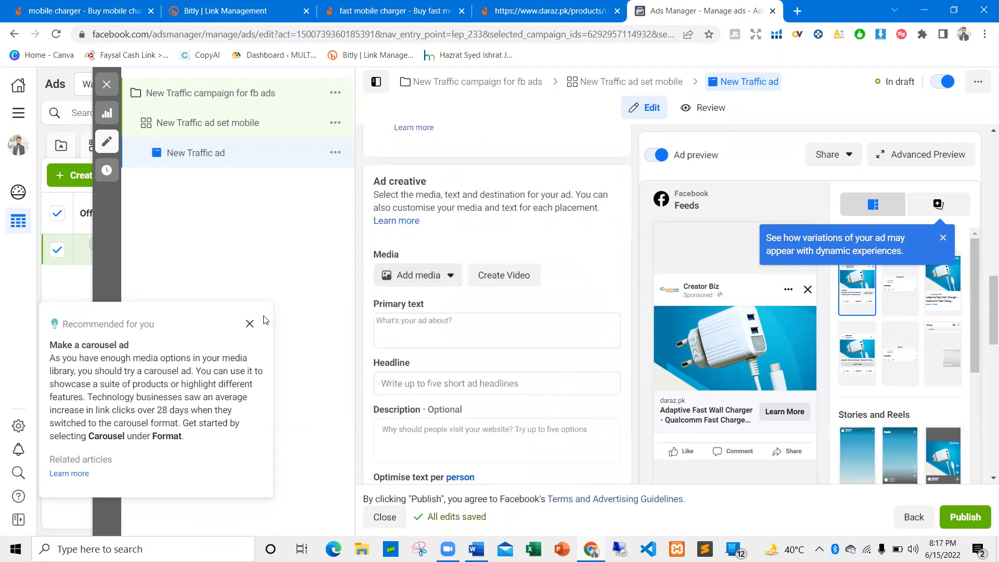
Dismiss the carousel ad recommendation and review the ad's languages, tracking and call to action settings.
click(250, 324)
scroll(495, 249, up, 1)
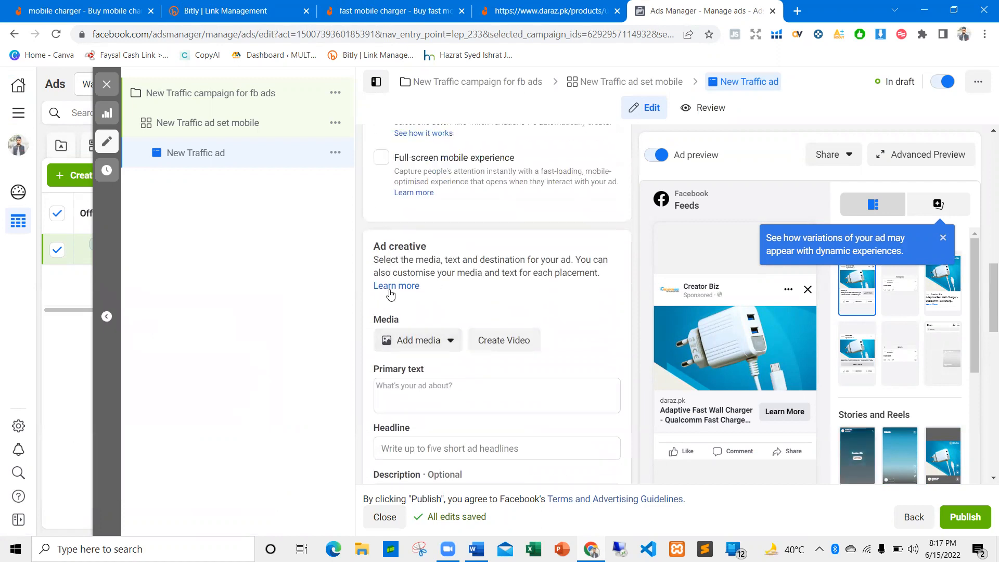
scroll(390, 294, down, 8)
scroll(403, 296, down, 3)
scroll(406, 297, down, 1)
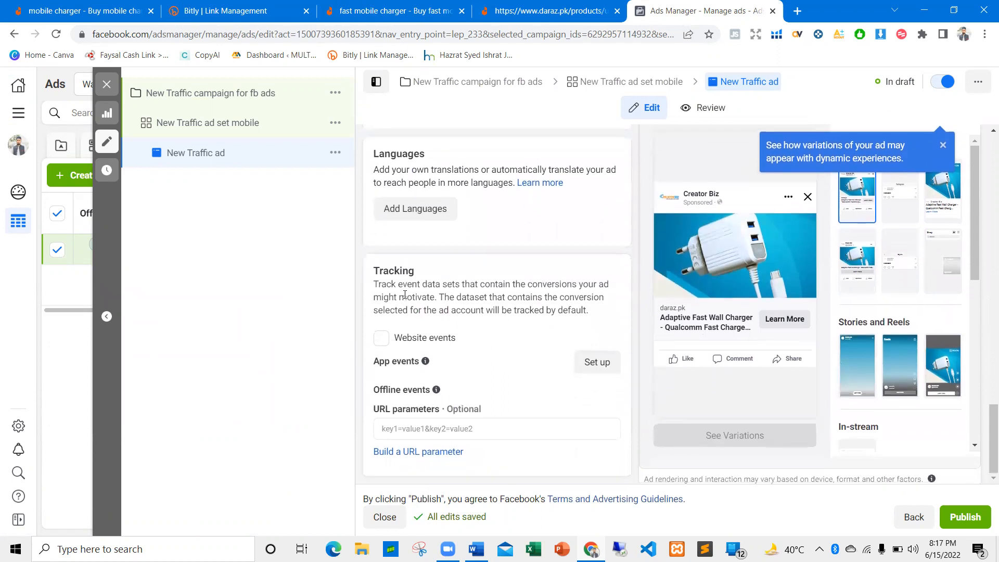
scroll(442, 311, up, 3)
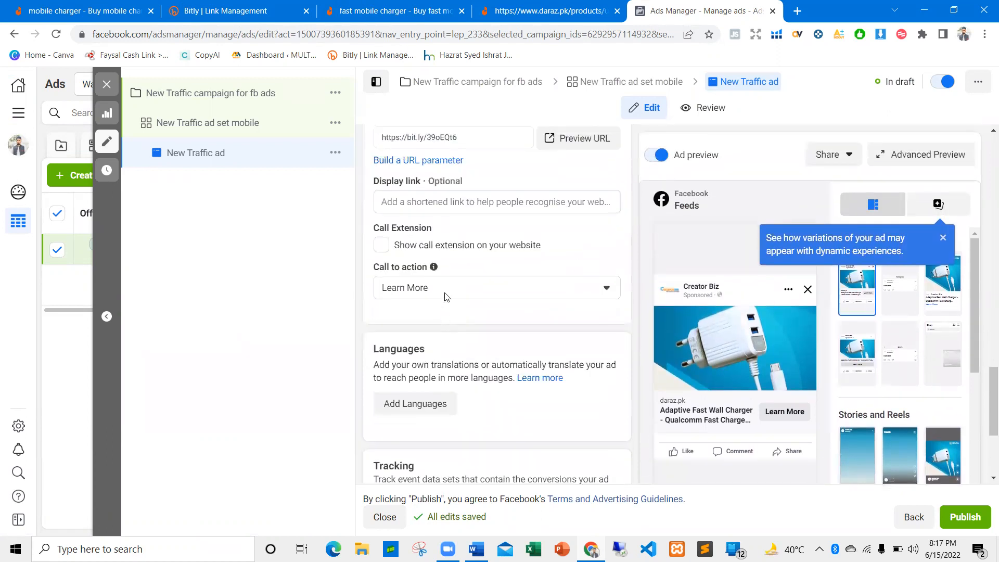
scroll(443, 300, up, 2)
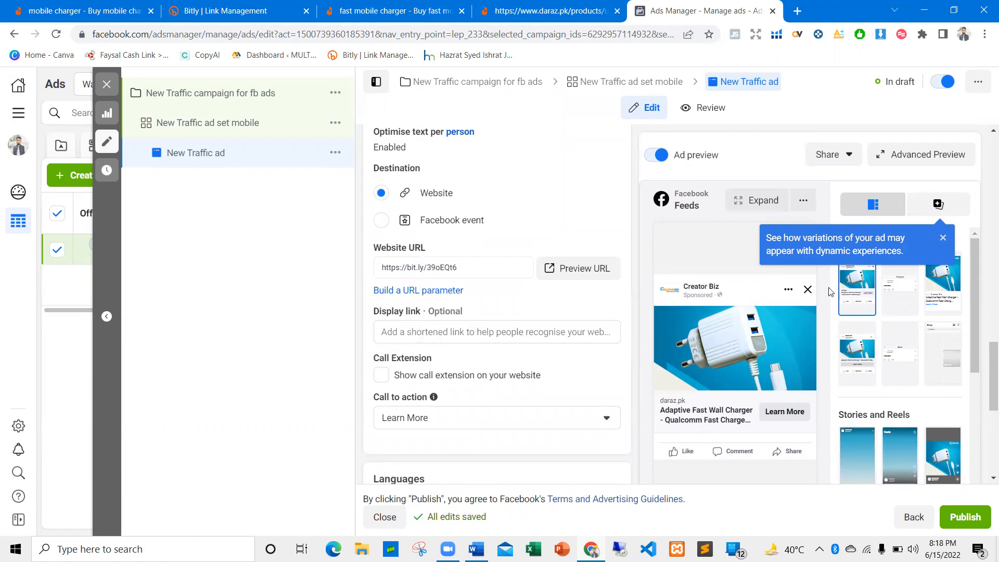
Examine the ad's media options, text fields, dynamic experiences, destination and tracking sections.
scroll(453, 341, up, 4)
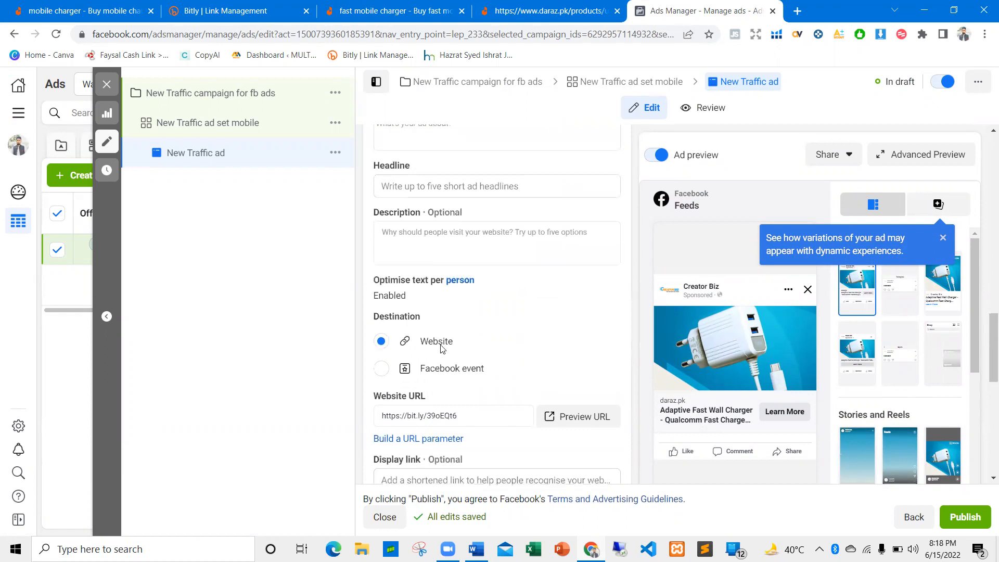
scroll(411, 292, up, 3)
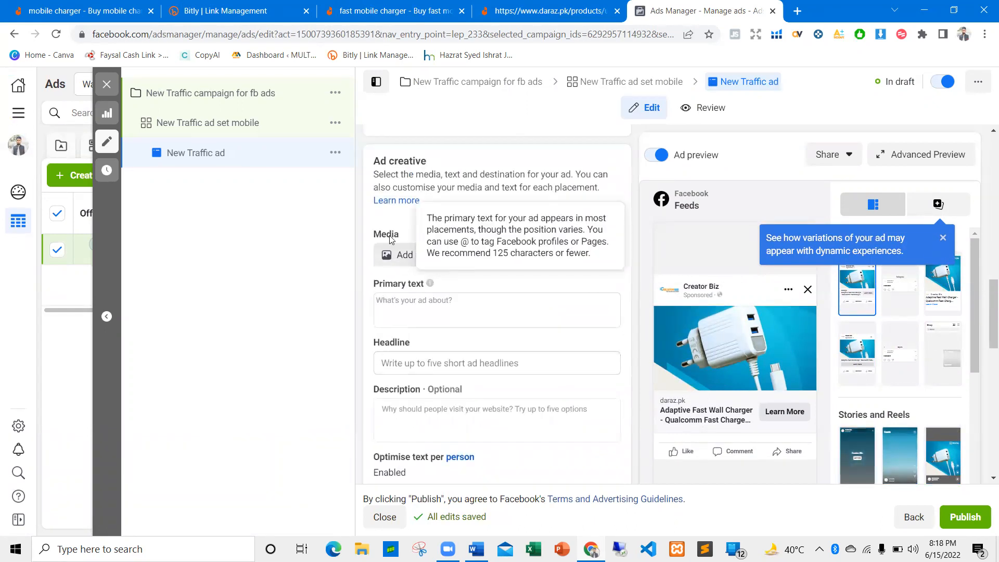
scroll(411, 276, up, 1)
scroll(447, 281, up, 5)
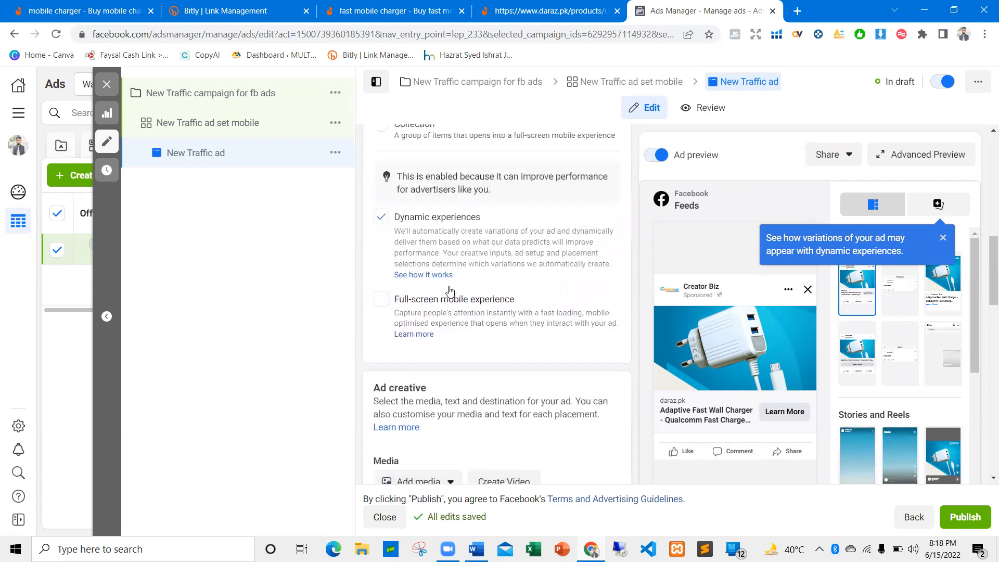
scroll(448, 292, down, 6)
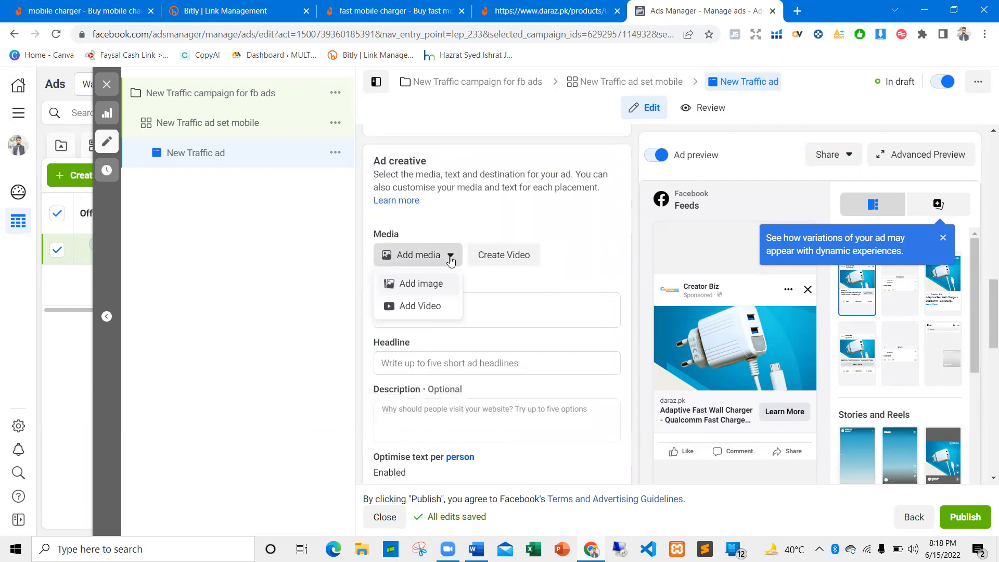
scroll(440, 260, up, 1)
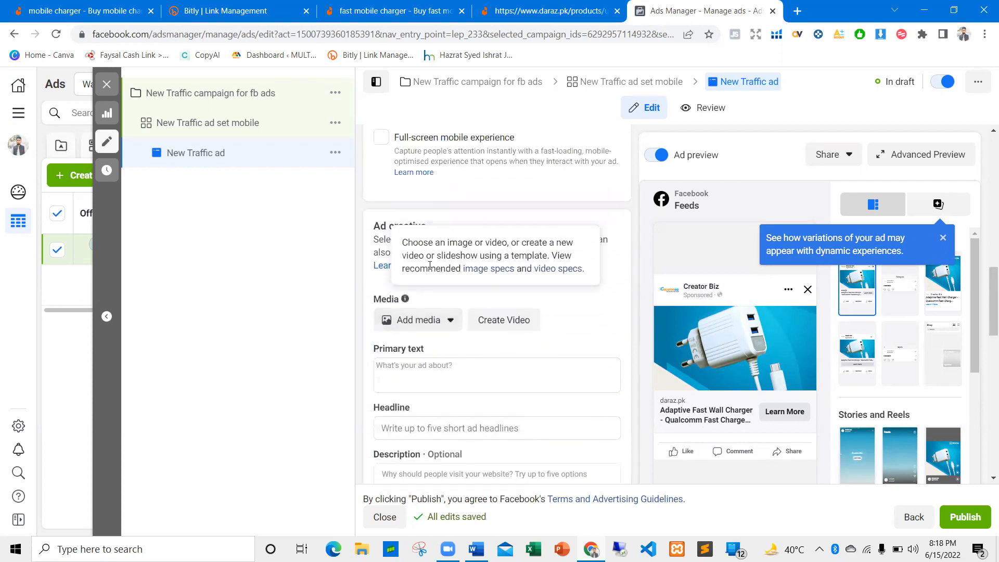
scroll(432, 250, up, 4)
scroll(442, 258, down, 5)
scroll(409, 258, down, 3)
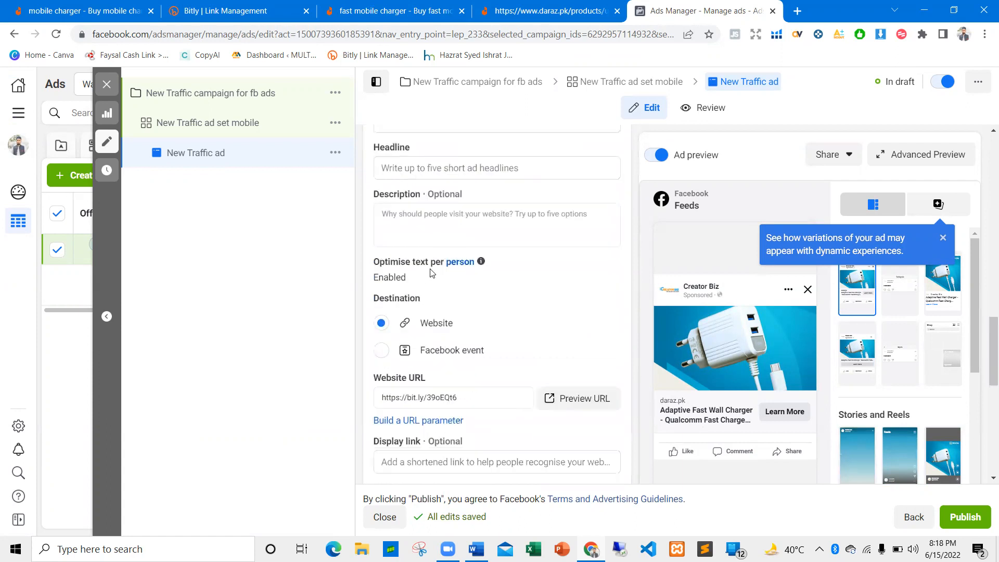
scroll(434, 302, down, 8)
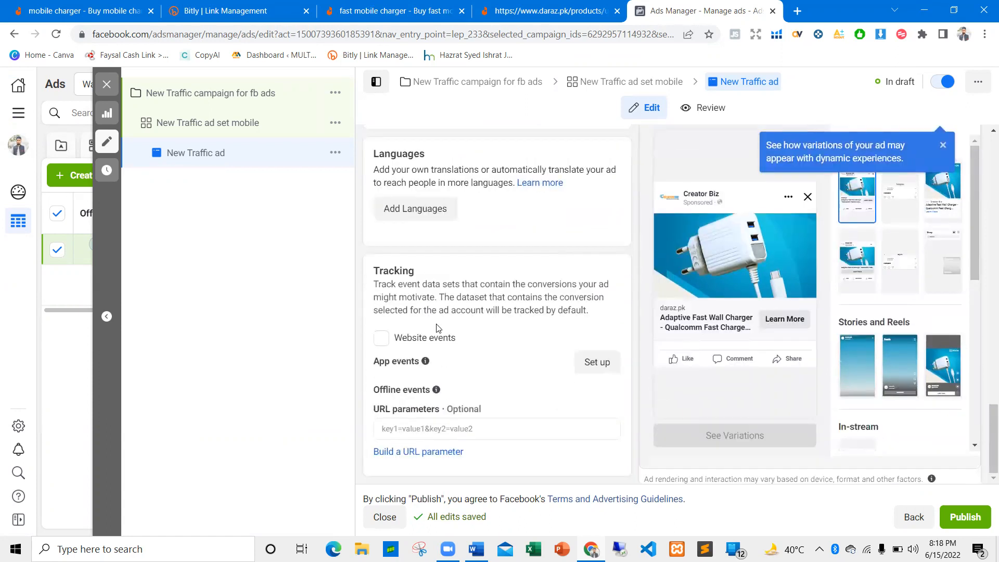
Open the image selection for the ad's media, and save the Adaptive Fast Wall Charger picture from the Daraz search results.
scroll(437, 324, up, 10)
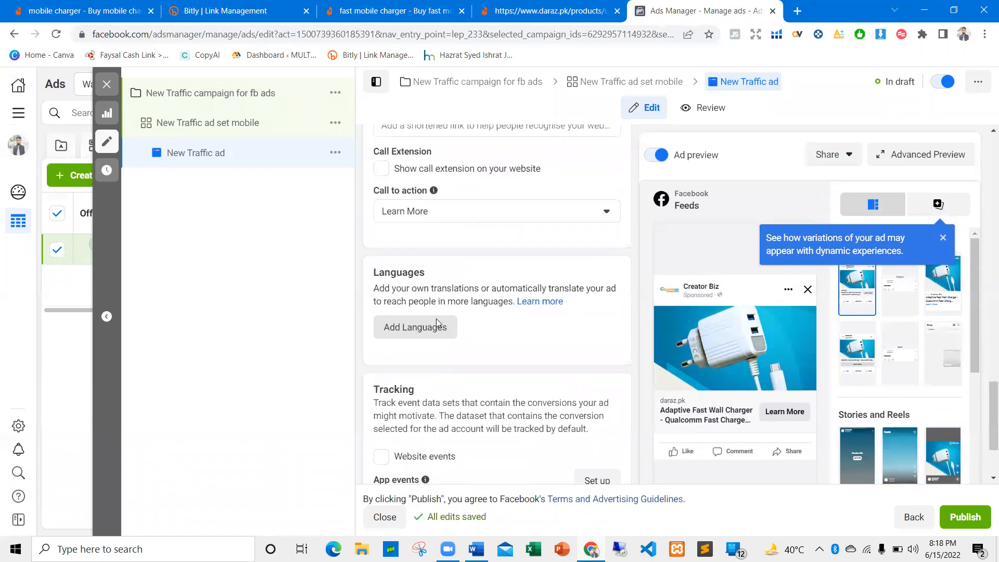
scroll(412, 329, up, 3)
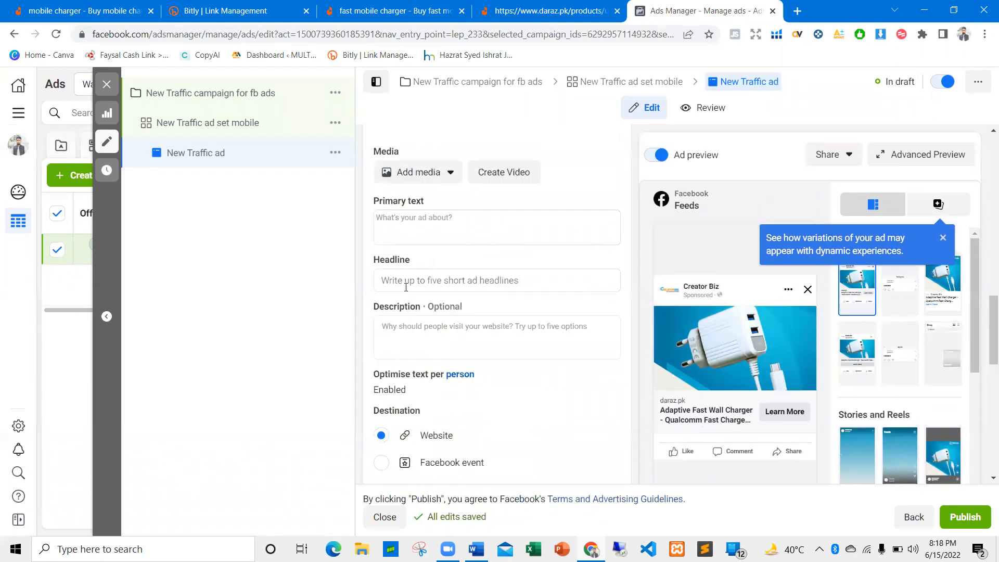
click(414, 265)
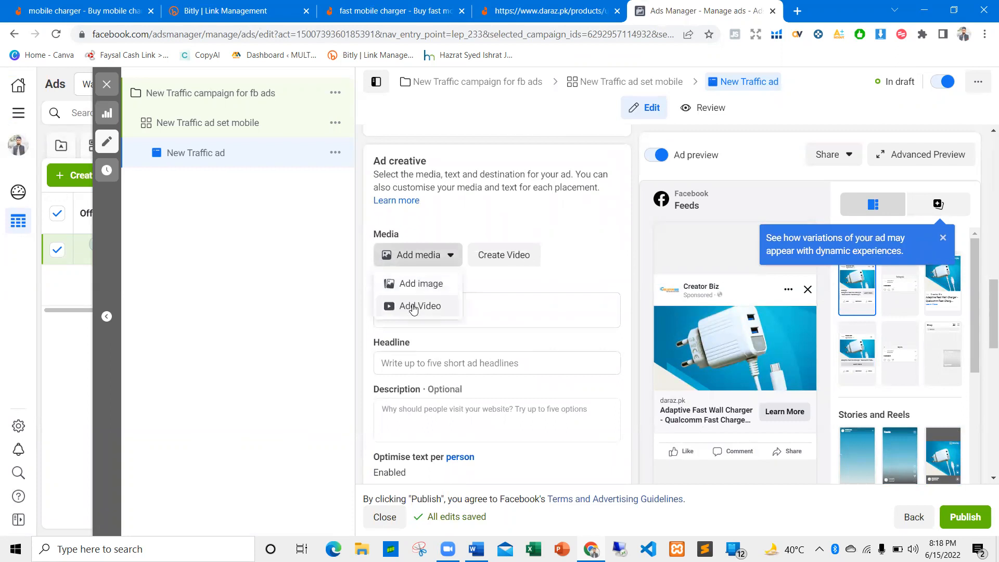
click(389, 284)
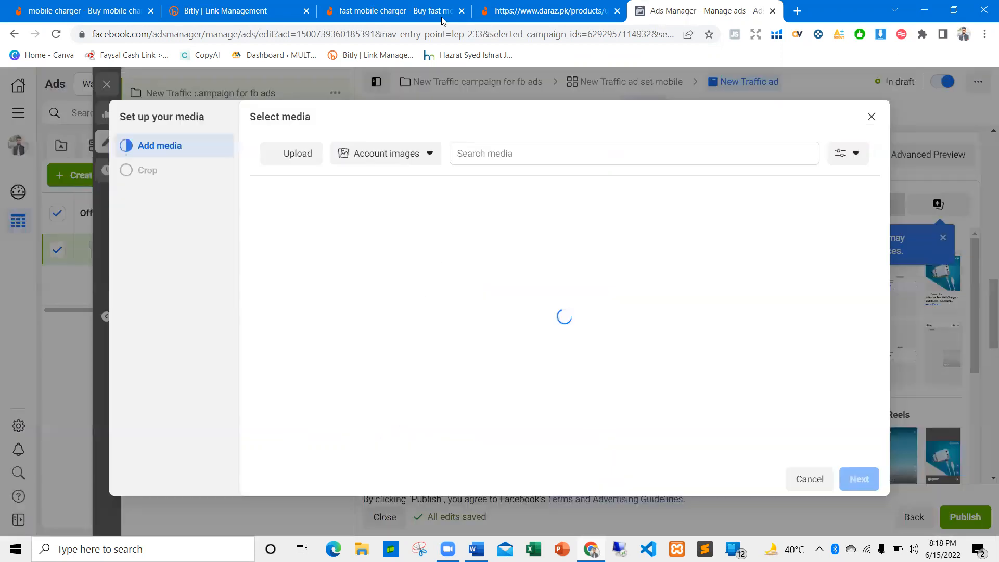
click(352, 5)
right_click(302, 329)
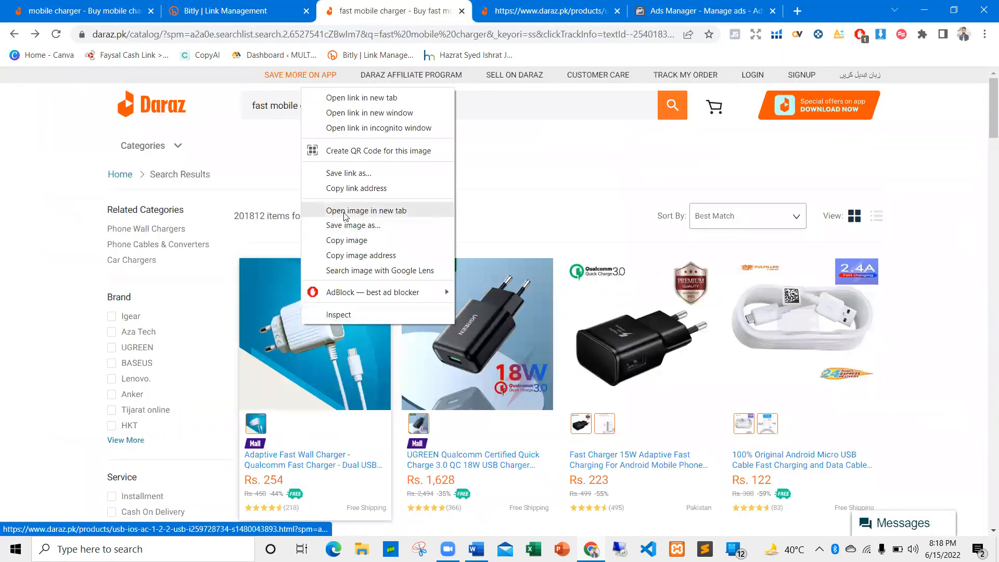
click(349, 225)
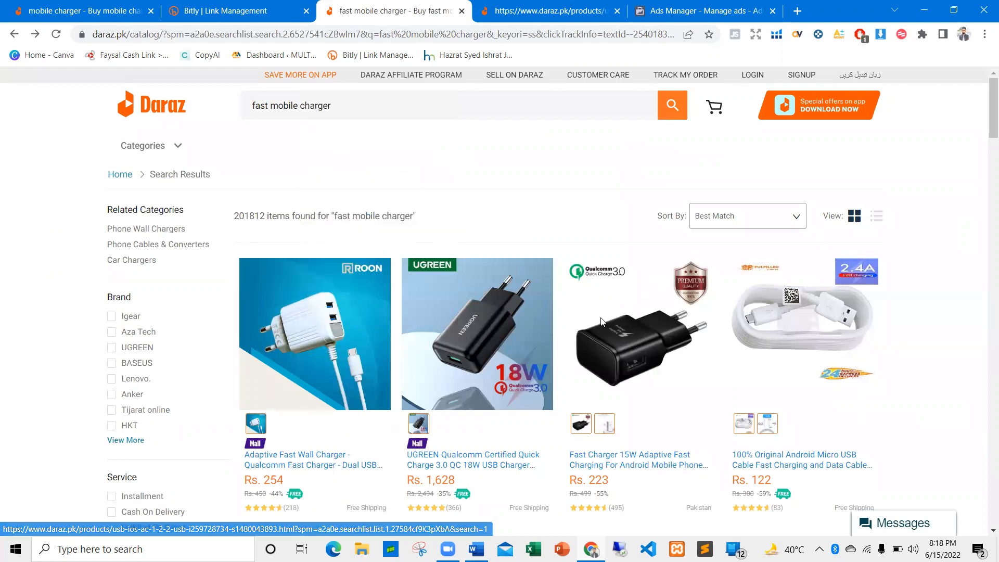
click(412, 293)
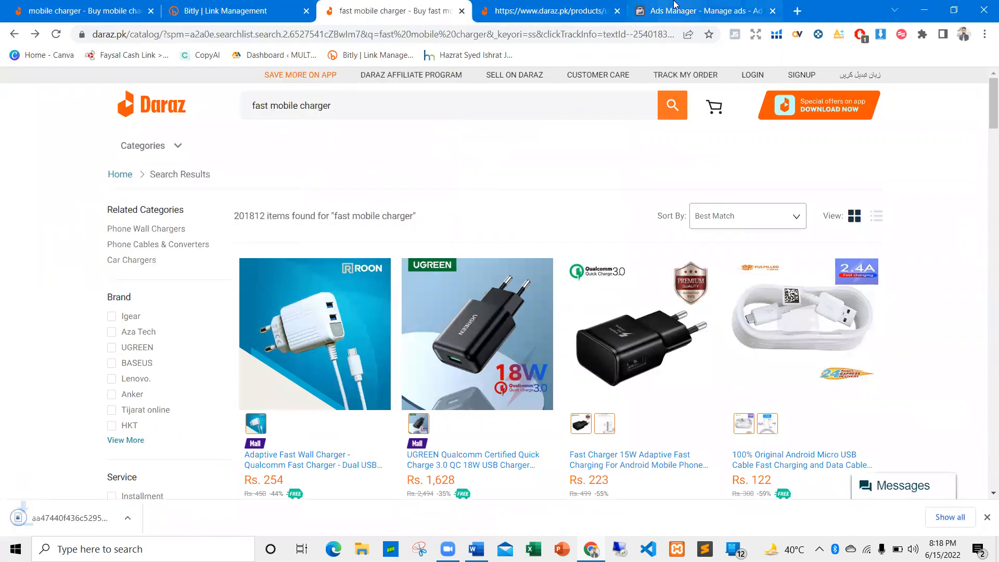
Back in Ads Manager, select the 1000 × 1000 white wall charger image as the ad's media and continue to the placement crops.
click(676, 6)
click(293, 217)
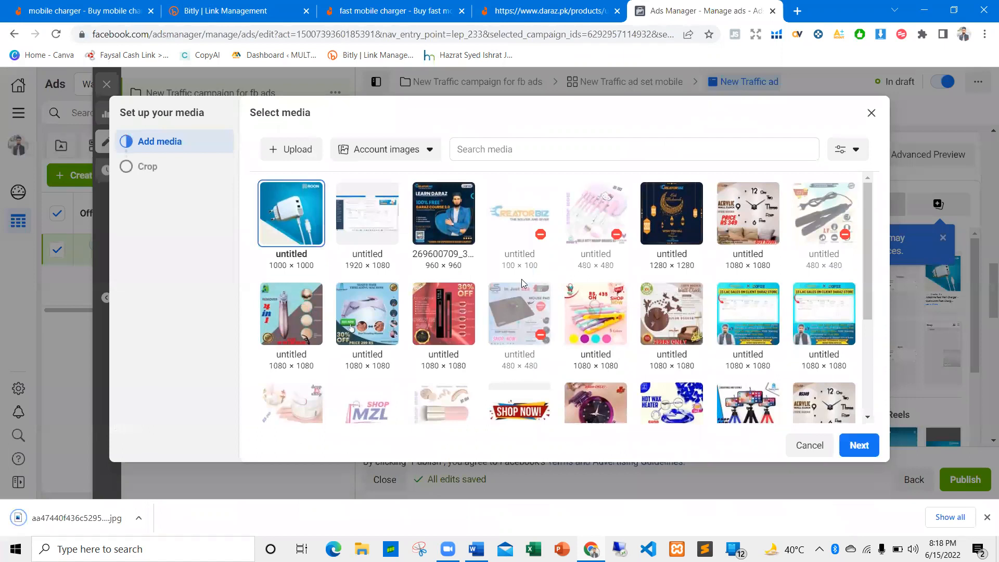
click(859, 444)
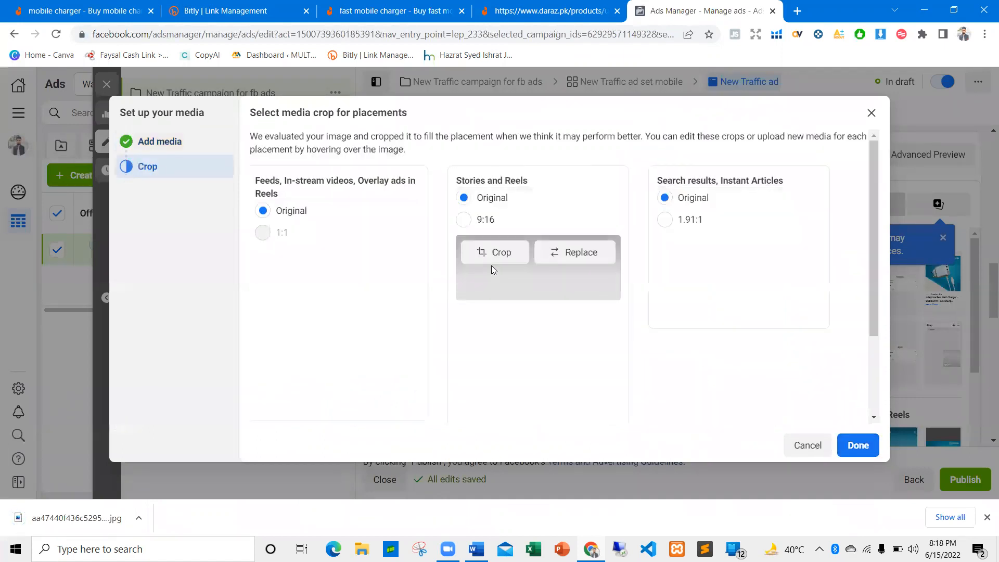
Check the charger image's crops for all placement groups and confirm the ad media with the original crops.
scroll(572, 314, down, 3)
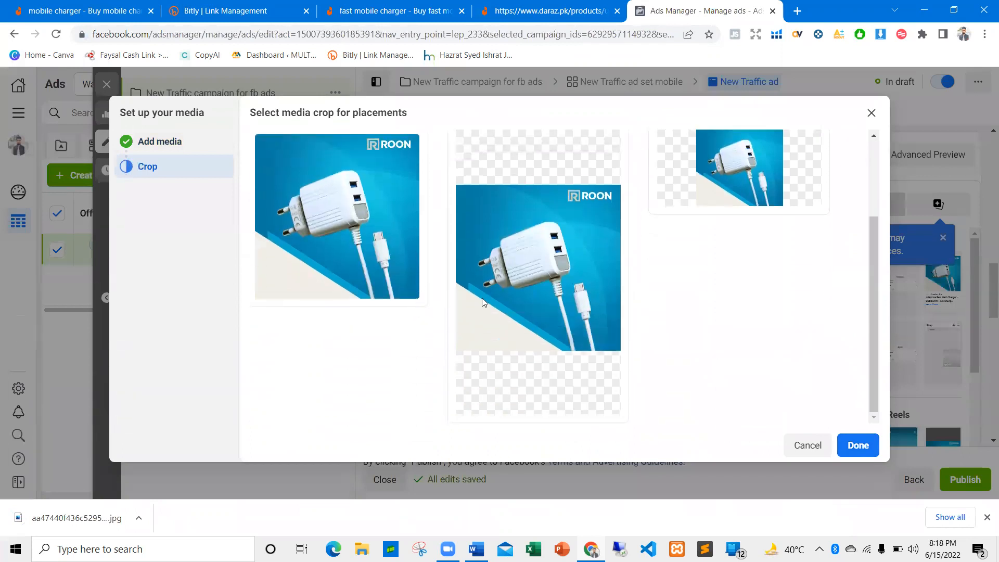
click(856, 446)
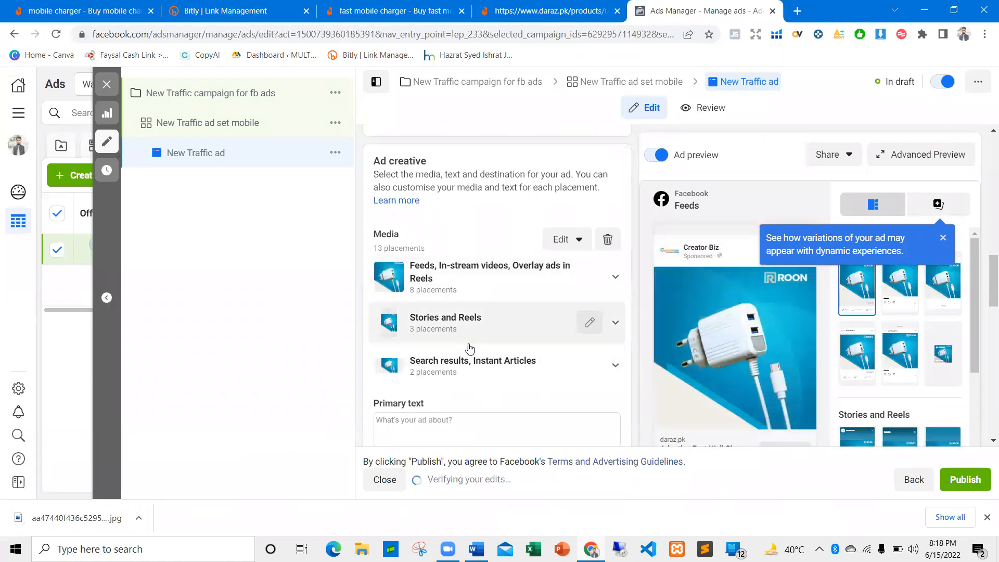
Copy "Adaptive Fast Wall Charger - Qualcomm Fast Charger" from the Daraz product page title into the ad's primary text.
scroll(437, 363, down, 1)
click(424, 362)
click(392, 7)
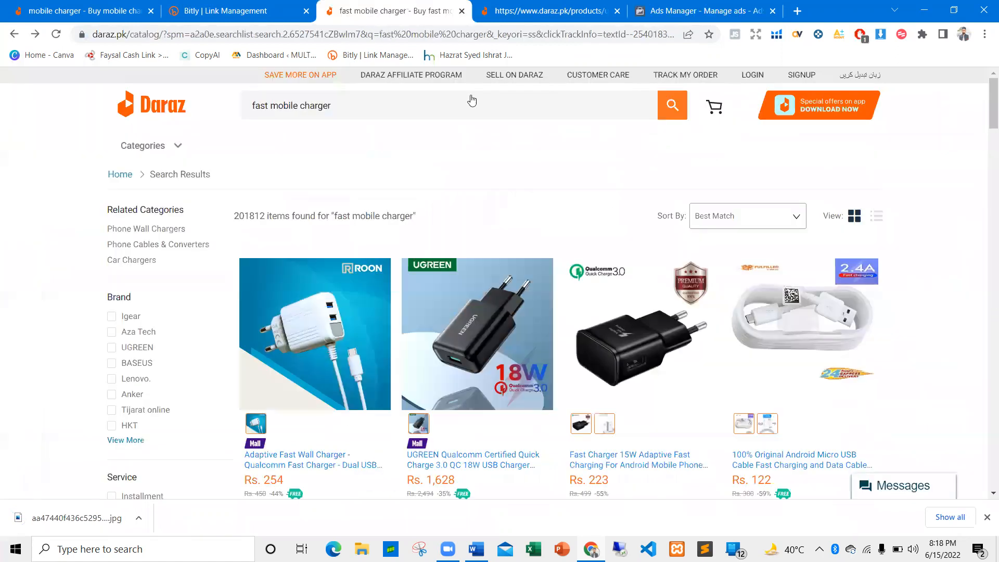
click(500, 12)
drag(375, 207, 423, 225)
key(ctrl+c)
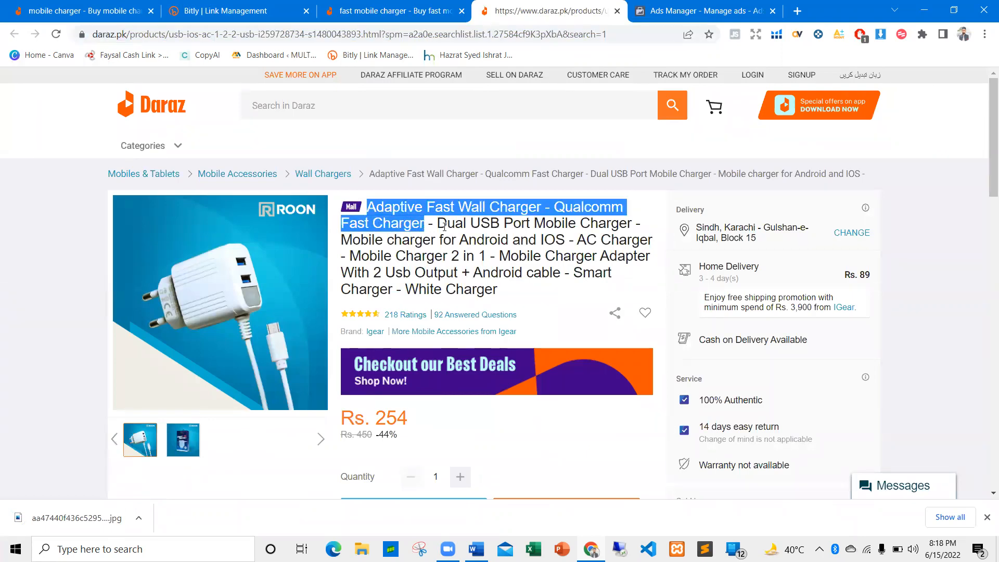
click(671, 11)
click(411, 358)
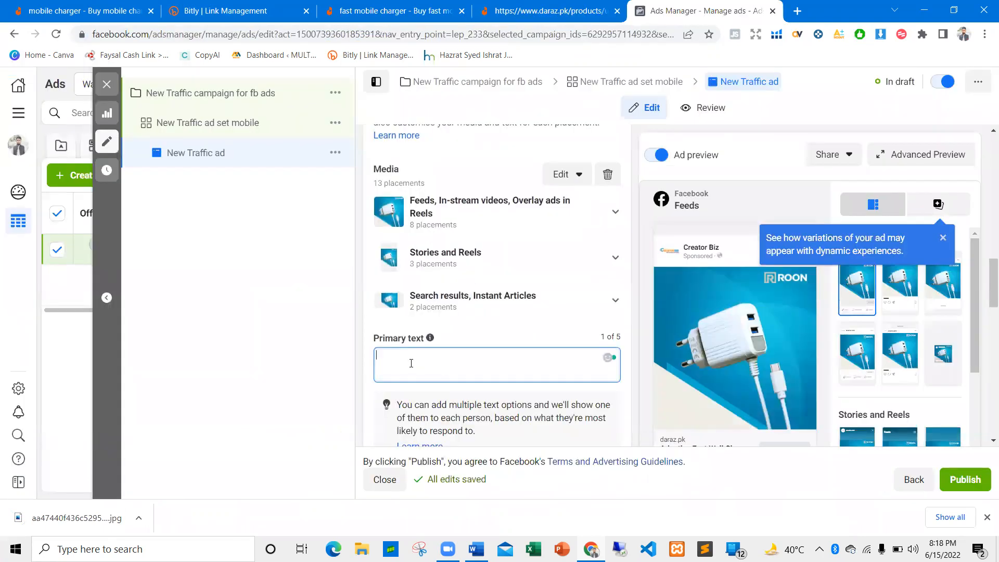
key(ctrl+v)
Set the ad's headline to "Adaptive Fast Wall Charger ONLY 399 RS", reusing the copied product title.
scroll(466, 280, down, 5)
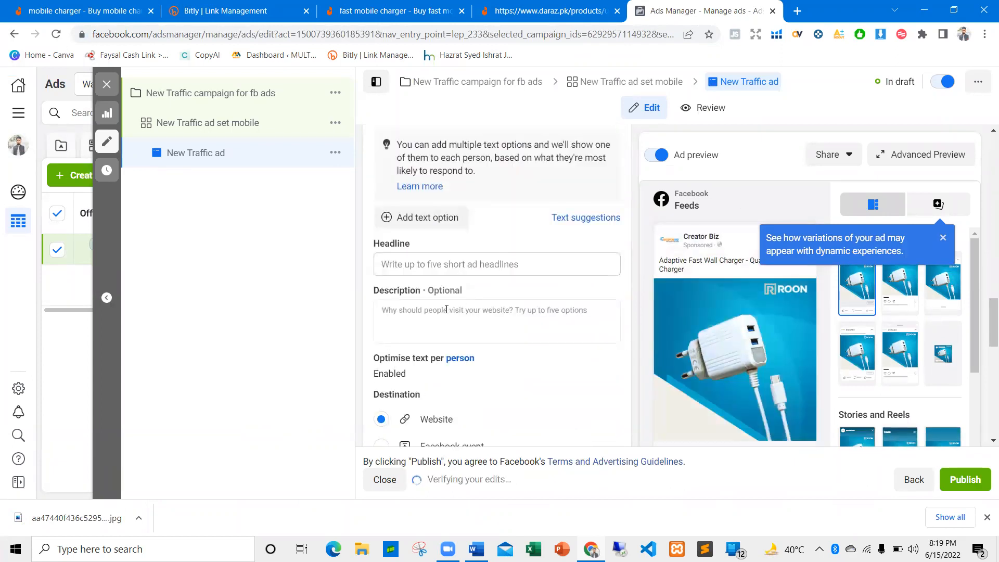
scroll(617, 312, down, 3)
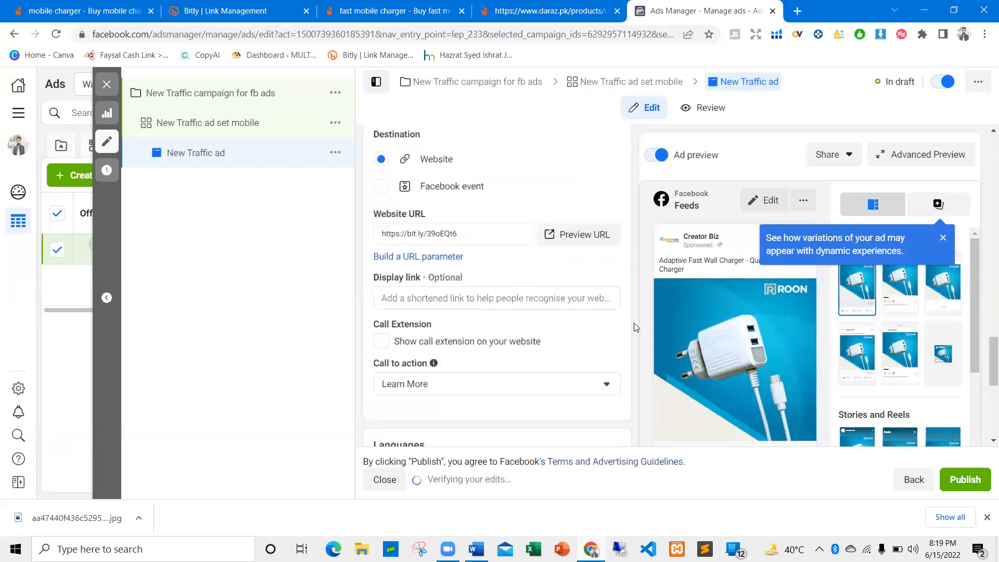
scroll(460, 279, up, 2)
click(439, 200)
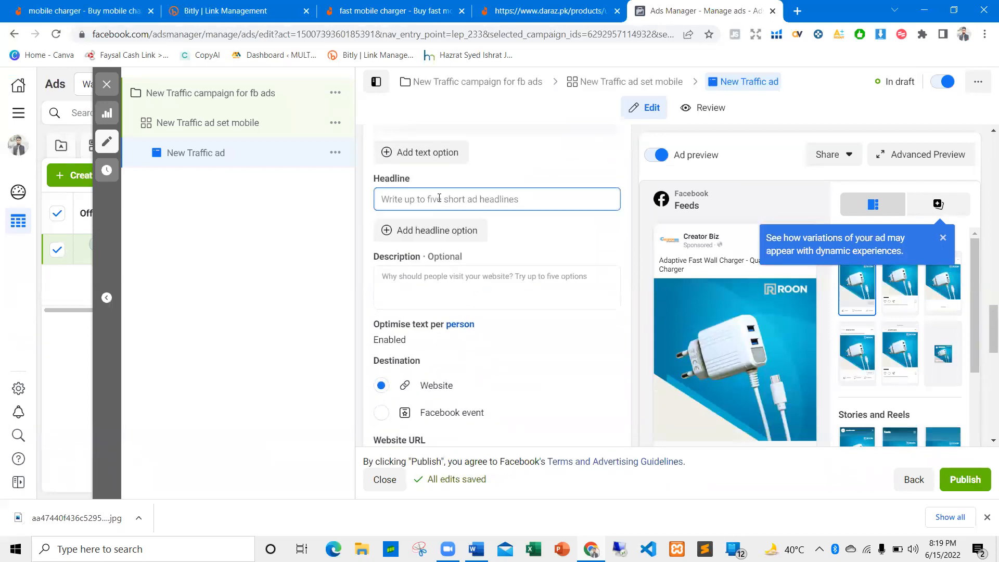
key(ctrl+v)
key(BackSpace)
key(BackSpace)
key(BackSpace)
key(BackSpace)
key(BackSpace)
key(BackSpace)
key(BackSpace)
key(BackSpace)
key(BackSpace)
key(BackSpace)
key(BackSpace)
key(BackSpace)
key(BackSpace)
key(BackSpace)
key(BackSpace)
key(BackSpace)
key(BackSpace)
key(BackSpace)
key(BackSpace)
key(BackSpace)
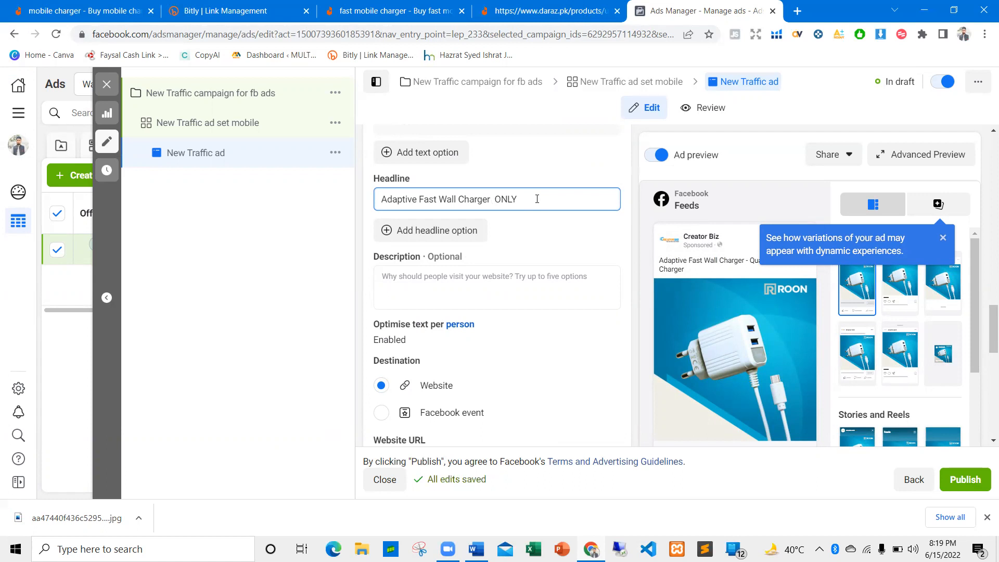
text(399 RS)
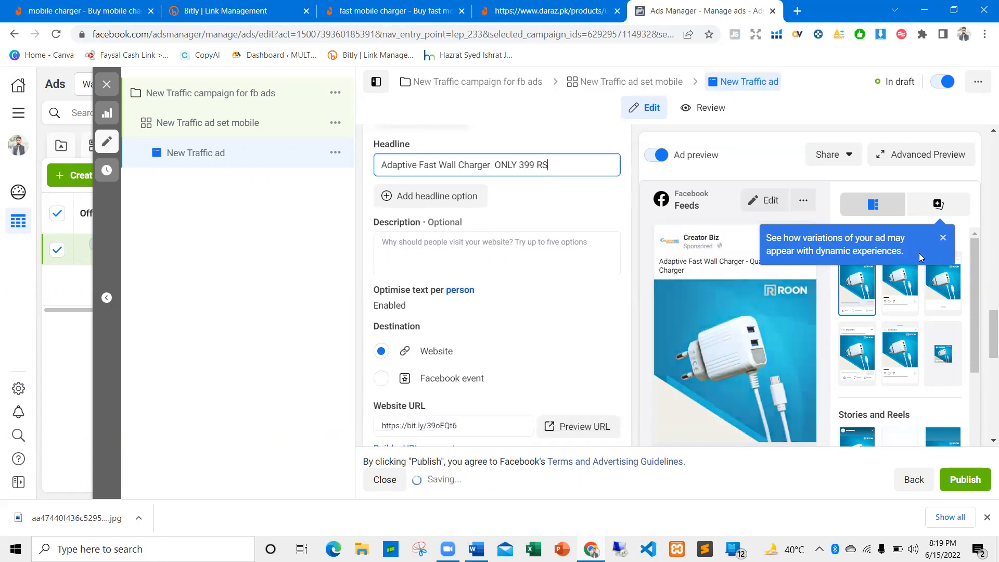
Review the remaining destination, language and tracking settings, publish the traffic ad, and switch the published ad off.
scroll(758, 277, down, 3)
scroll(977, 338, down, 2)
scroll(976, 338, down, 1)
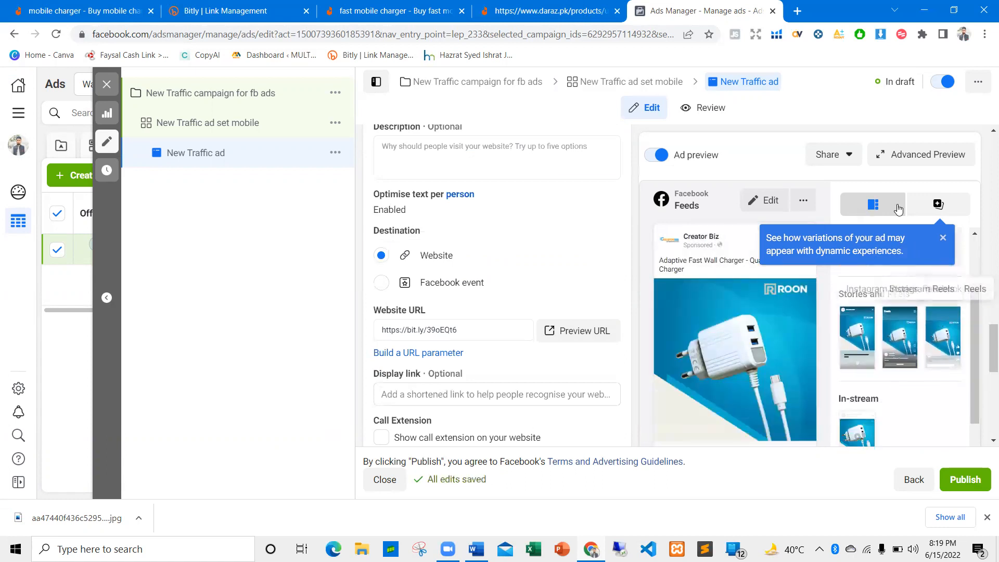
scroll(728, 319, down, 3)
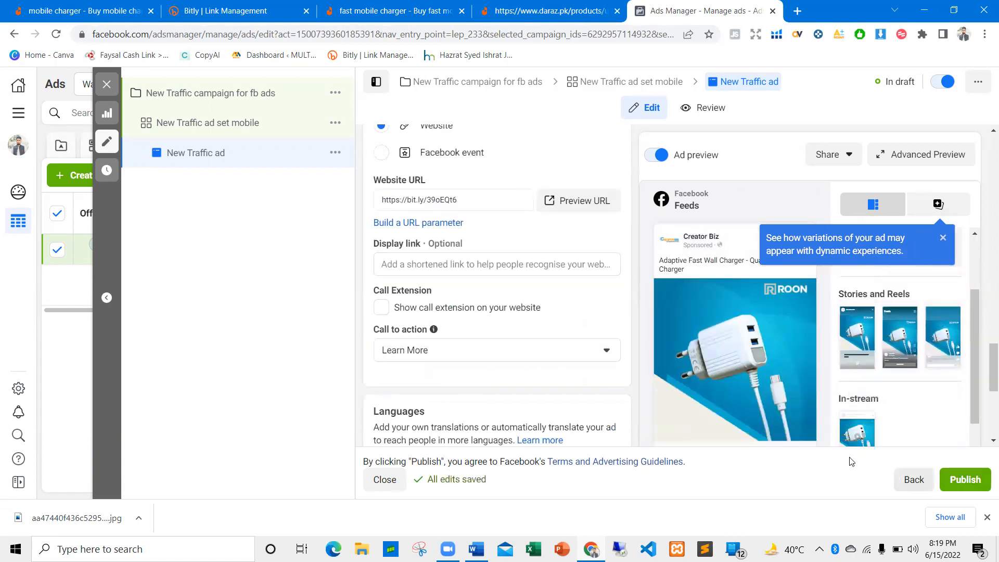
scroll(489, 289, down, 5)
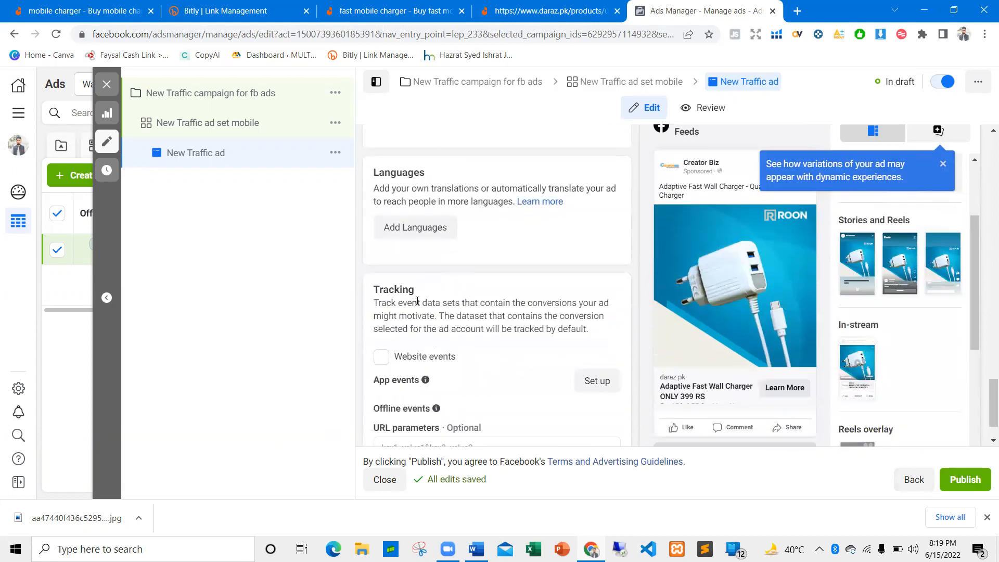
scroll(528, 316, up, 8)
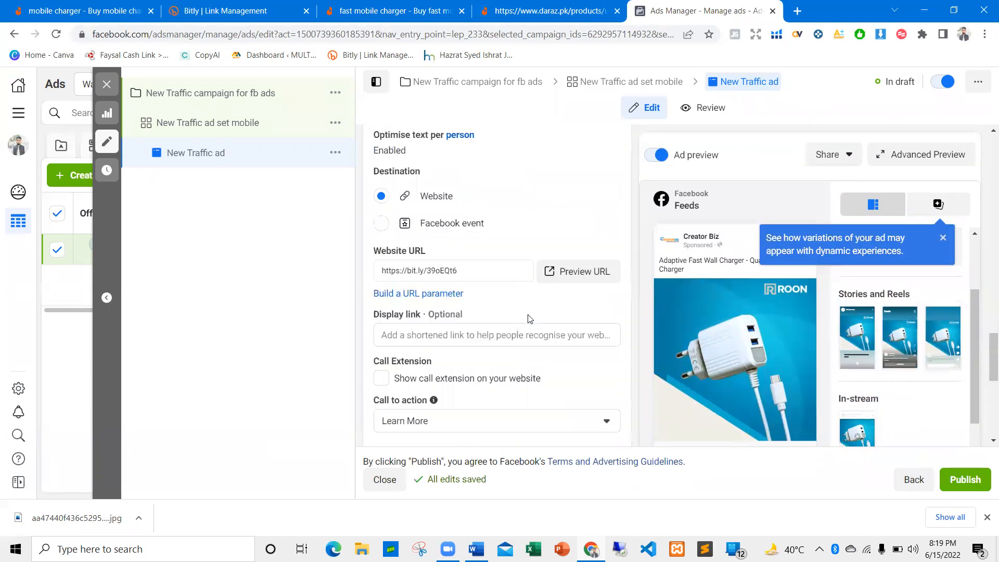
click(976, 480)
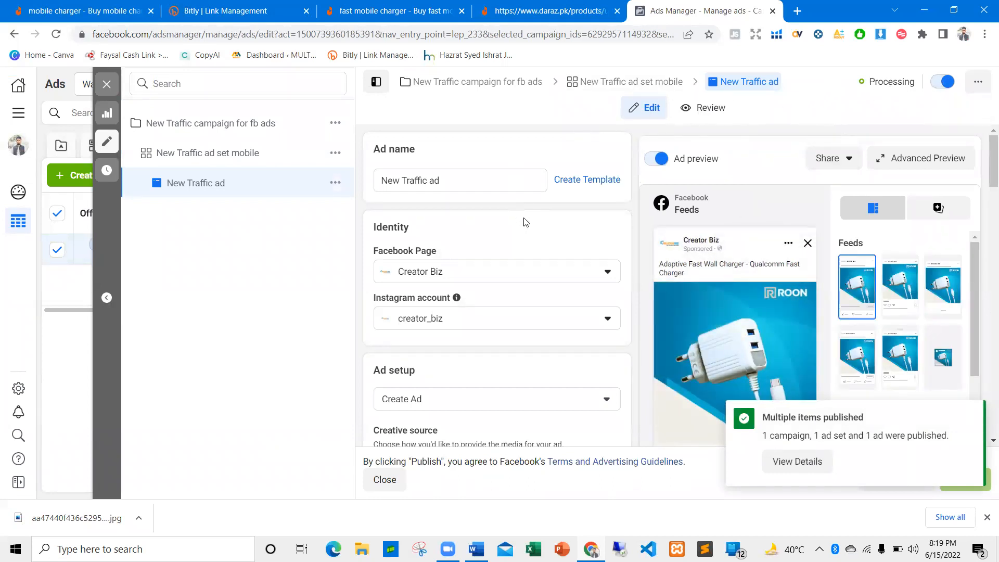
click(942, 84)
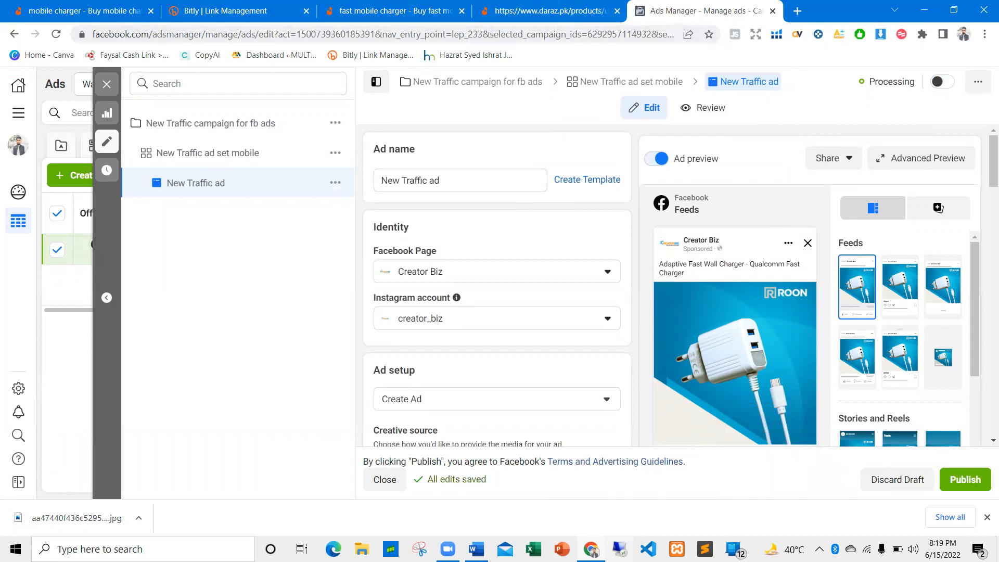
Switch to the New Ranking document in Word and highlight the Influencer Marketing point for discussion.
click(476, 550)
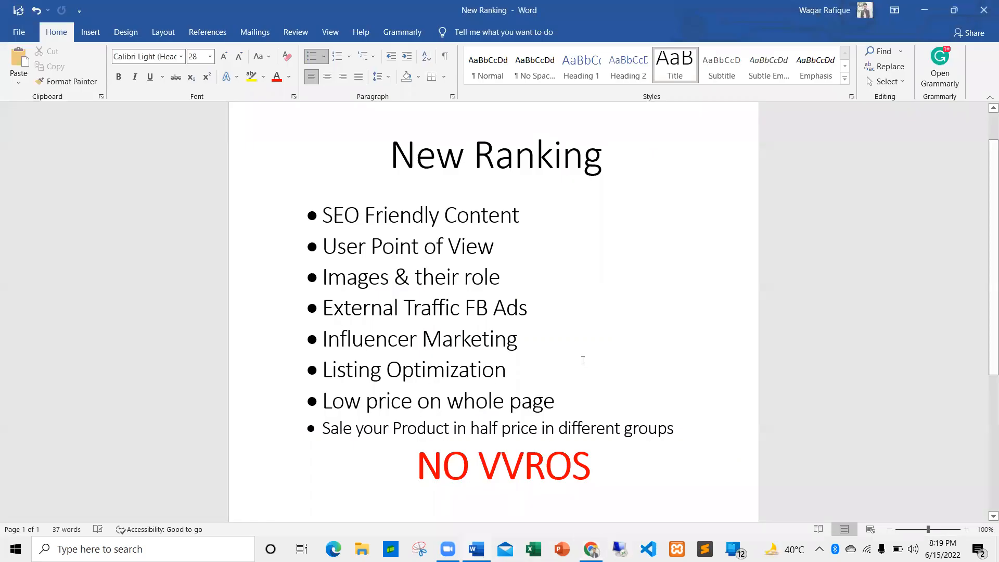
triple_click(387, 343)
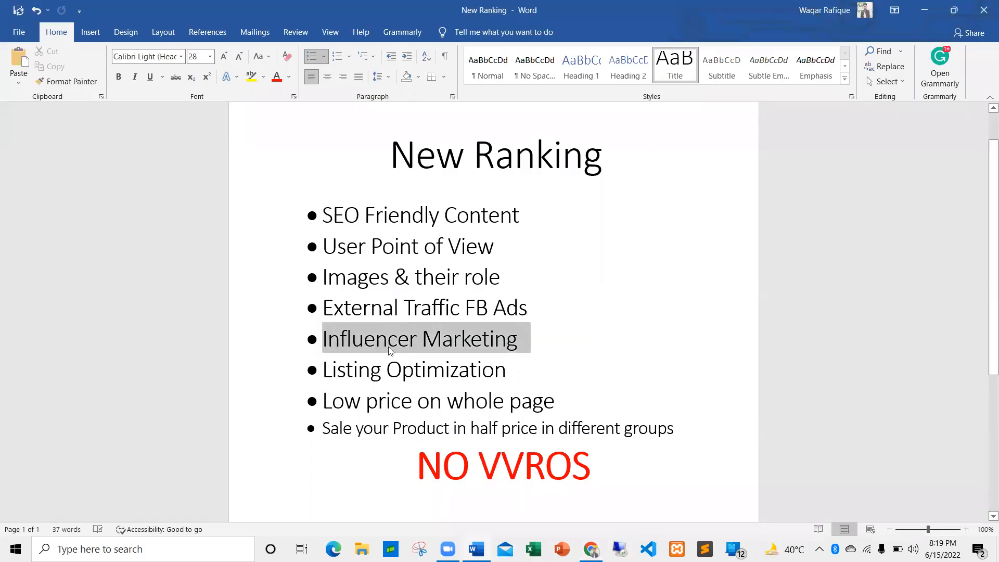
click(535, 346)
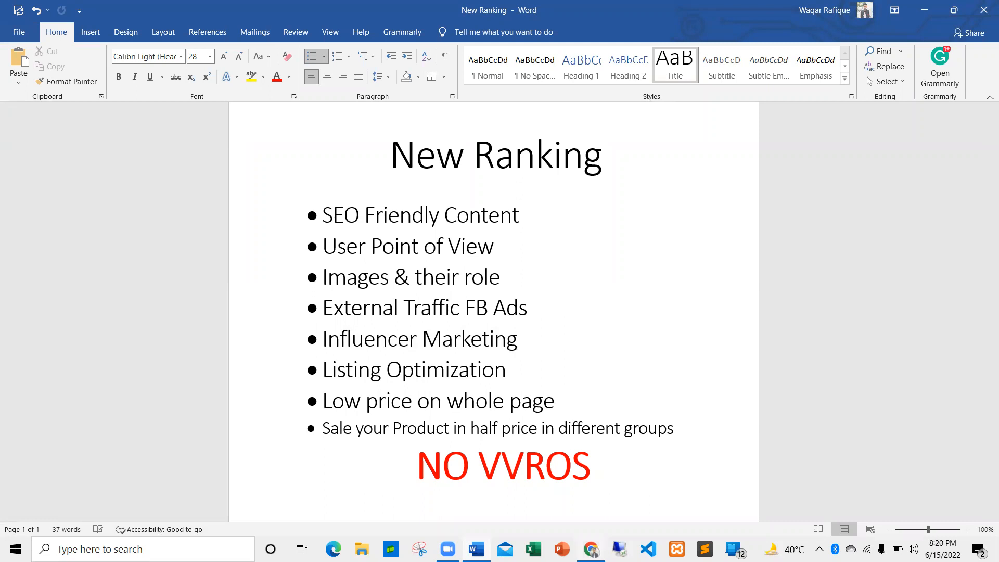
Return to the browser, open Instagram in a new tab through the alfiecreations profile, and go to the home feed.
key(alt+Tab)
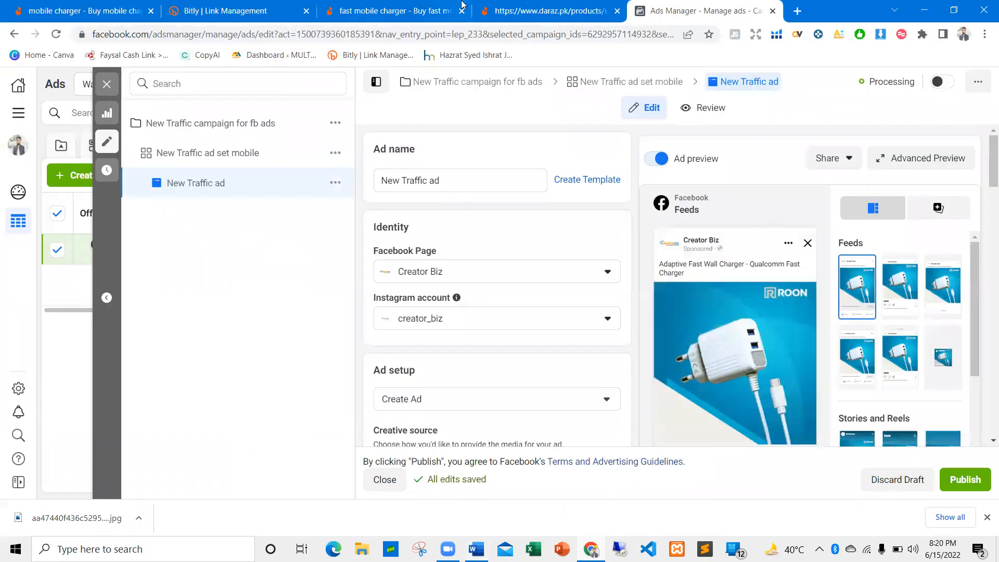
click(797, 11)
text(da)
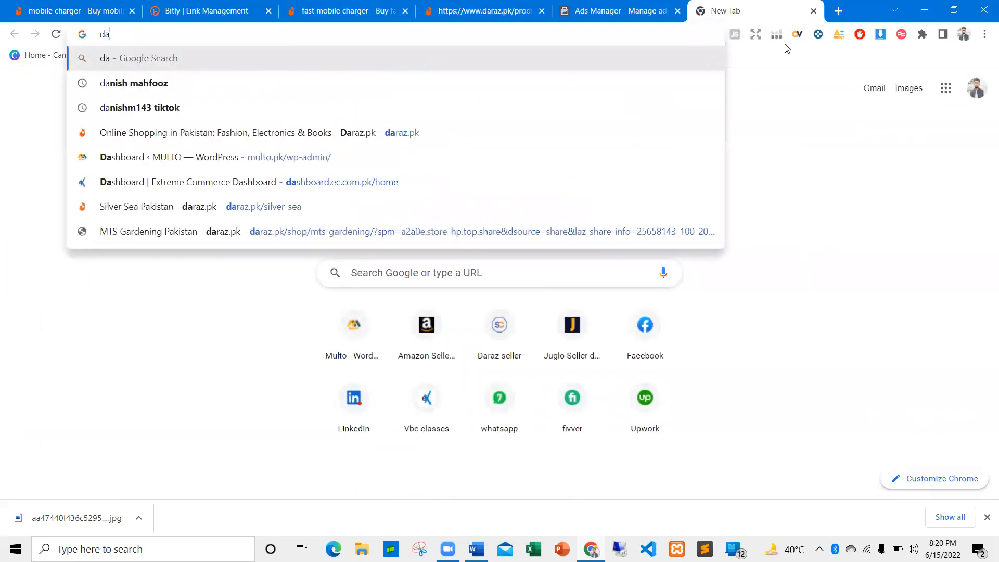
key(BackSpace)
key(BackSpace)
text(insta)
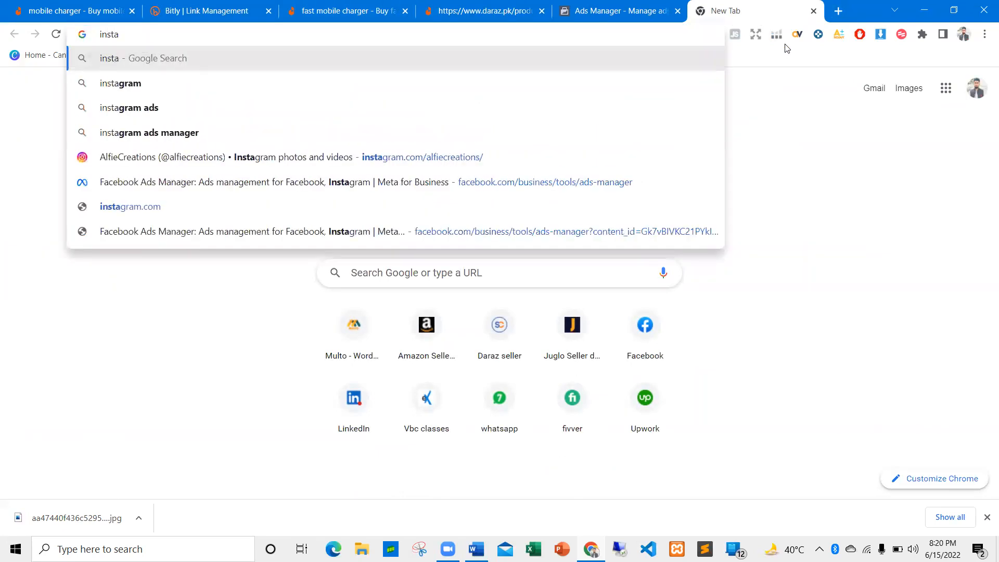
key(Down)
key(Down)
key(Down)
key(Down)
key(Return)
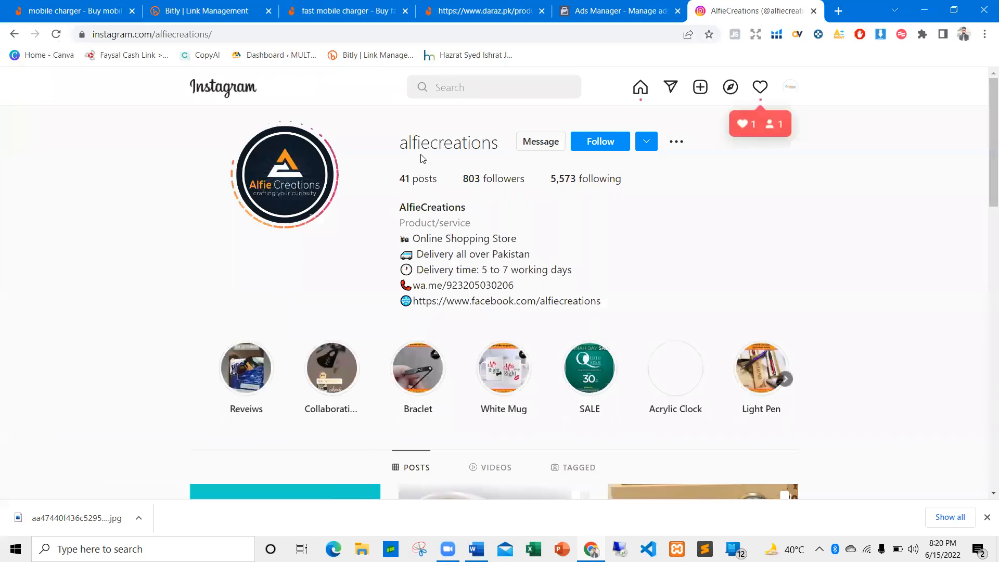
click(455, 88)
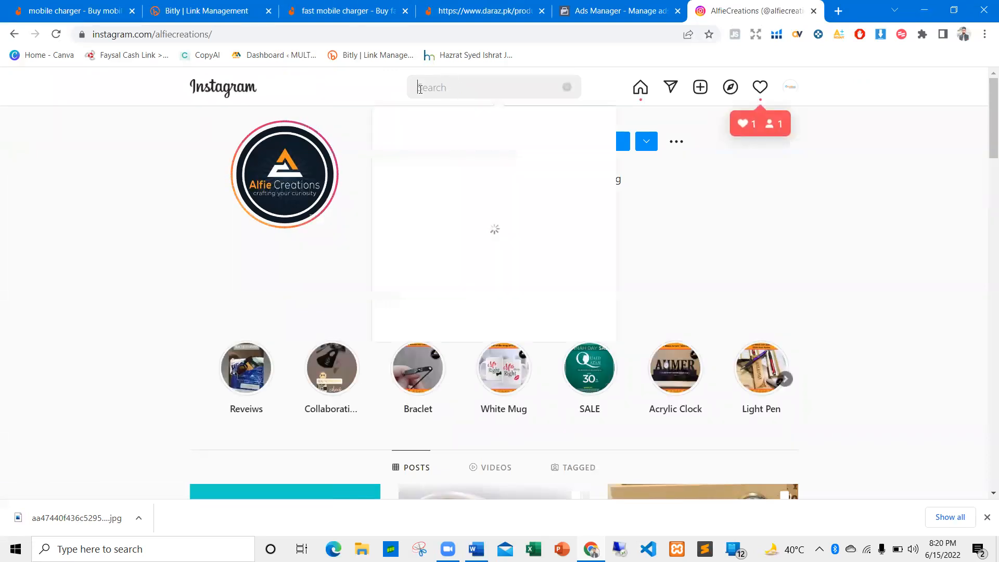
click(223, 87)
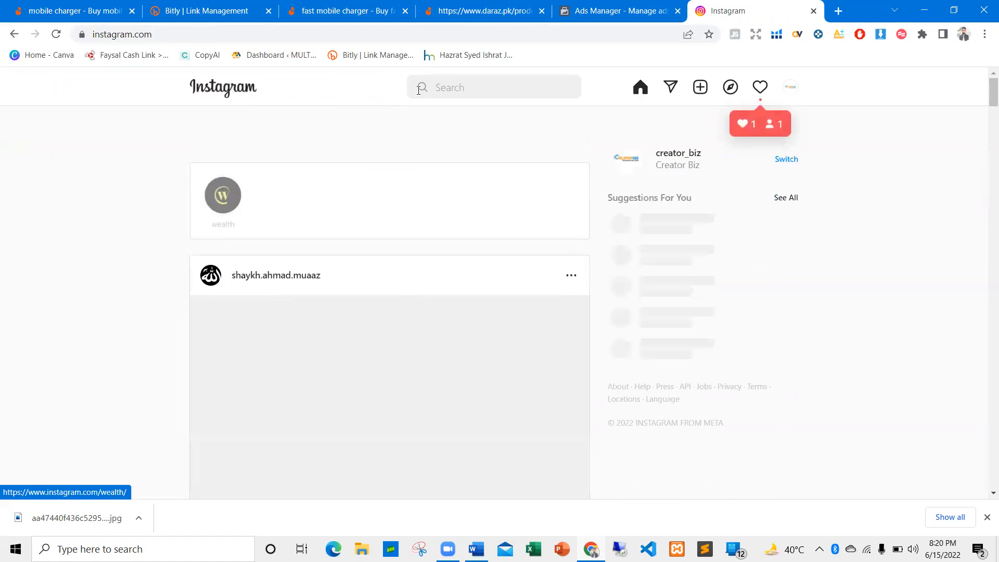
Search Instagram for "waqar" and open the verified waqarzaka profile.
click(453, 85)
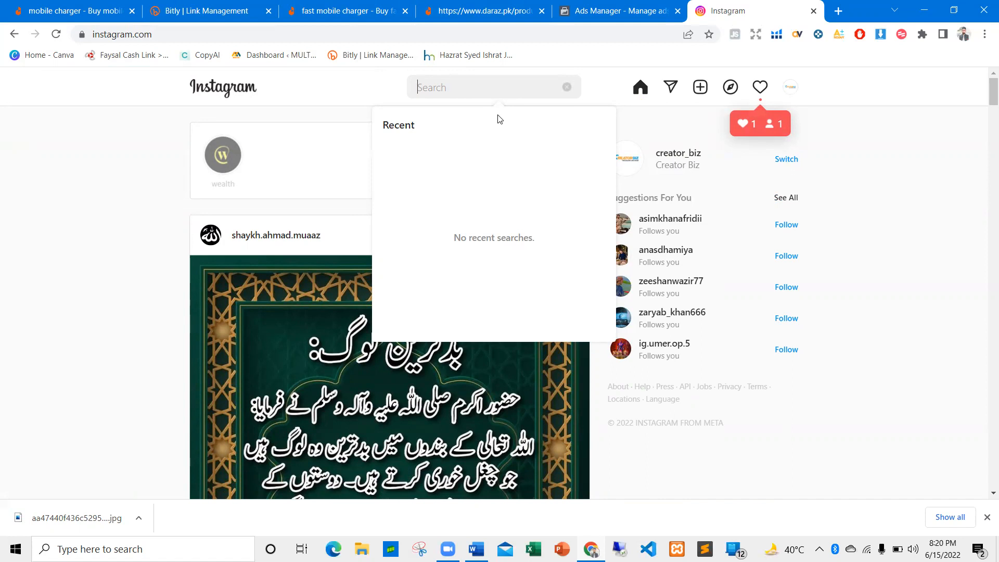
text(waqar ra)
key(BackSpace)
key(BackSpace)
click(480, 137)
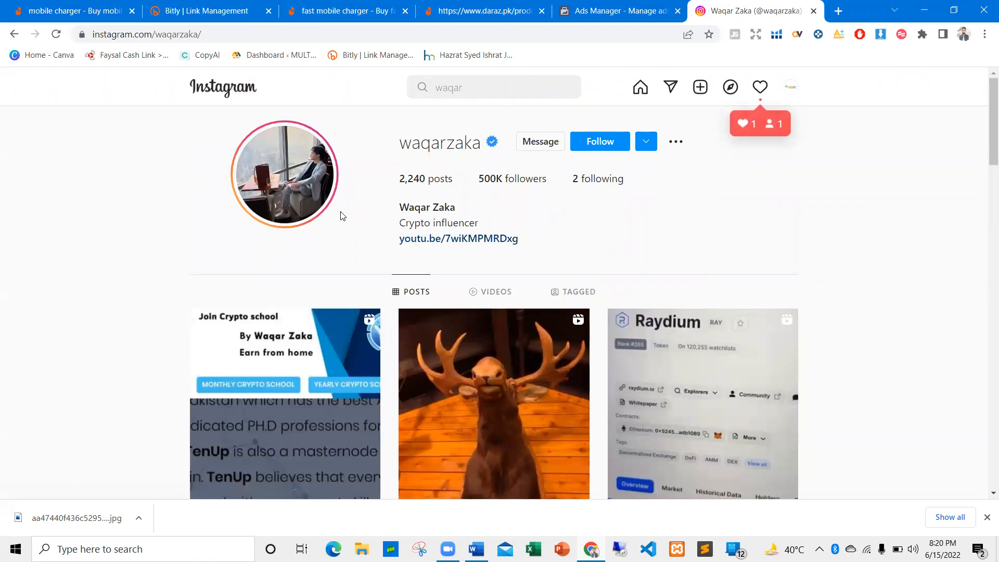
Examine the waqarzaka profile's posts, one post's comments and the Crypto influencer bio, and return to Ads Manager.
scroll(612, 210, down, 8)
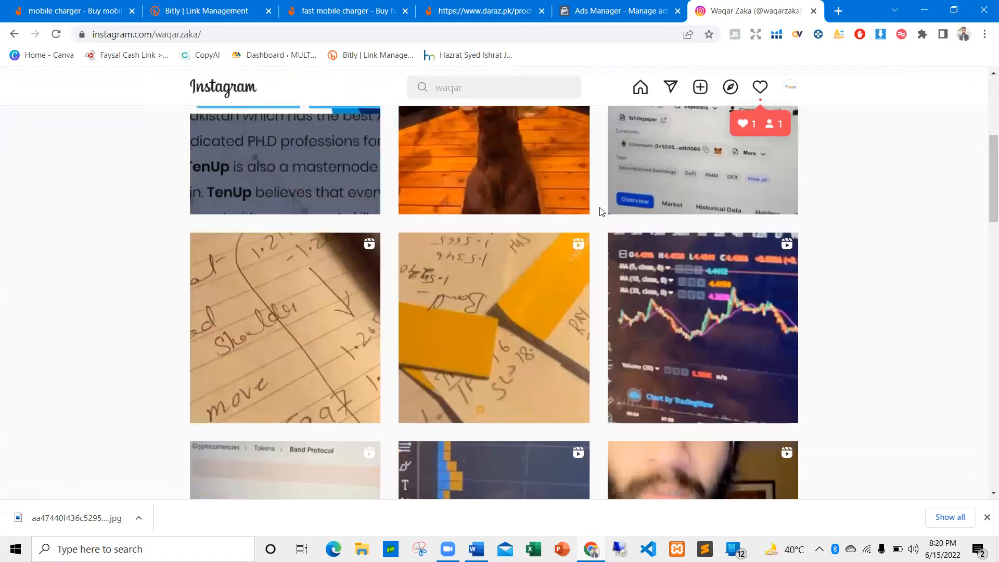
scroll(493, 225, down, 15)
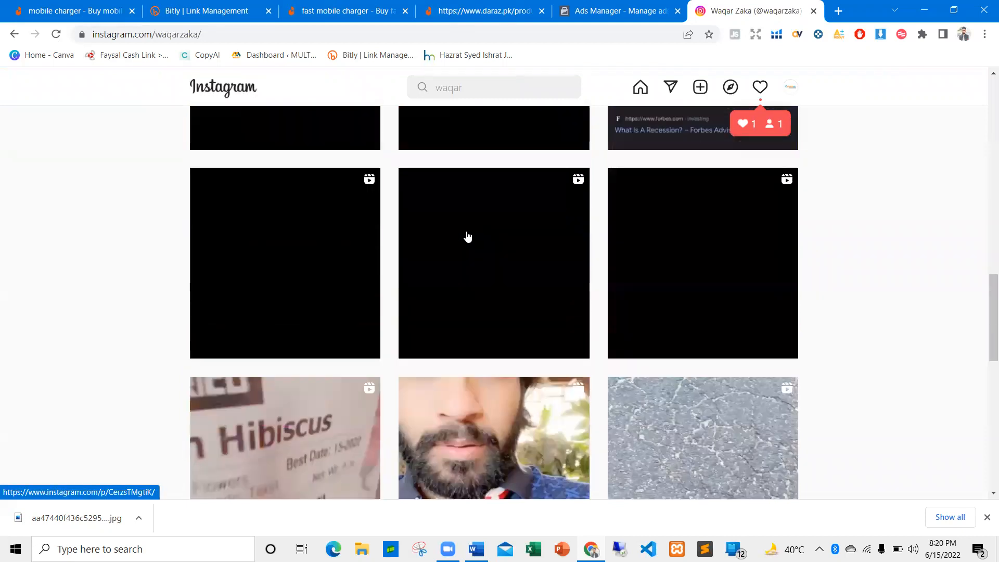
scroll(464, 241, down, 4)
scroll(461, 245, down, 4)
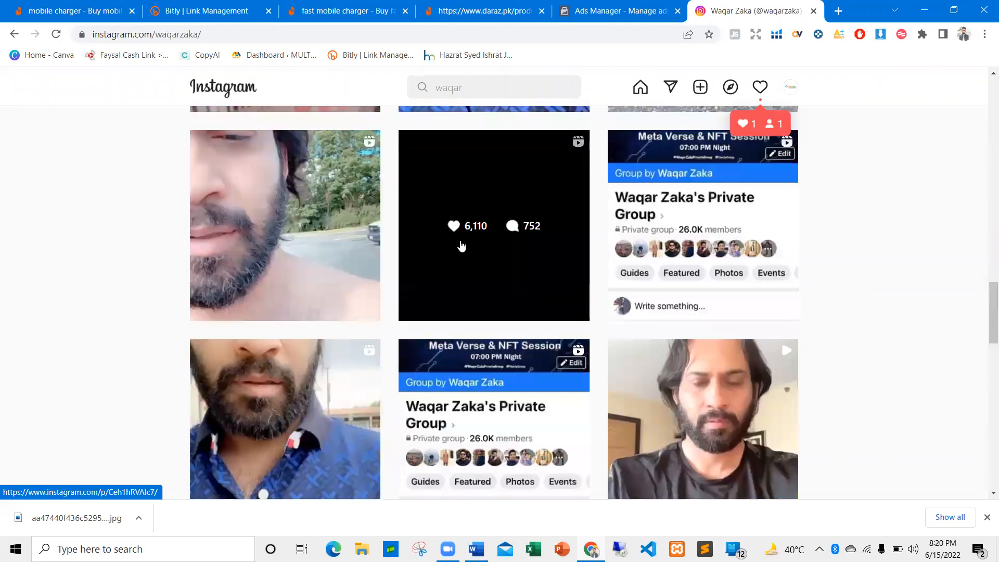
click(501, 339)
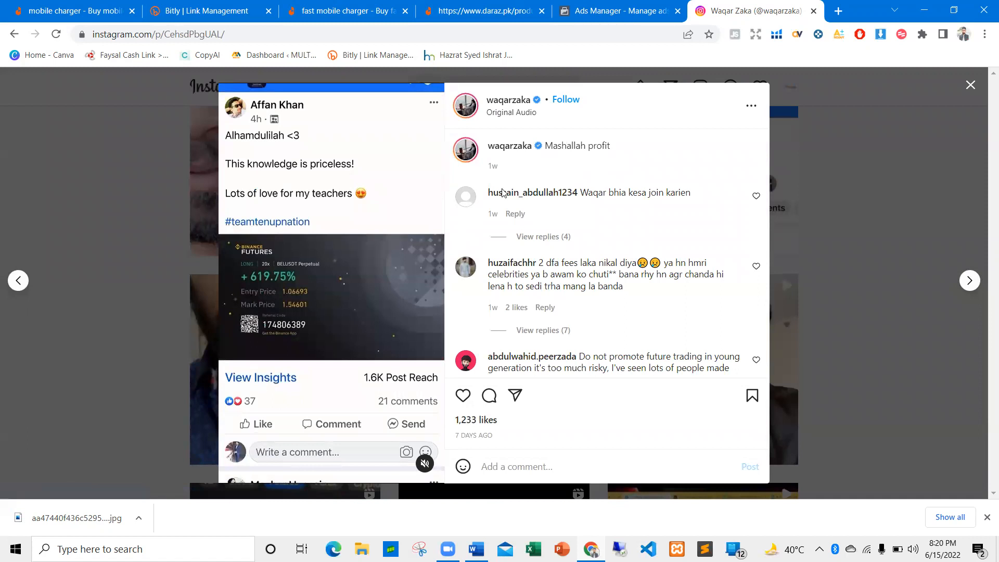
click(970, 84)
scroll(706, 228, up, 15)
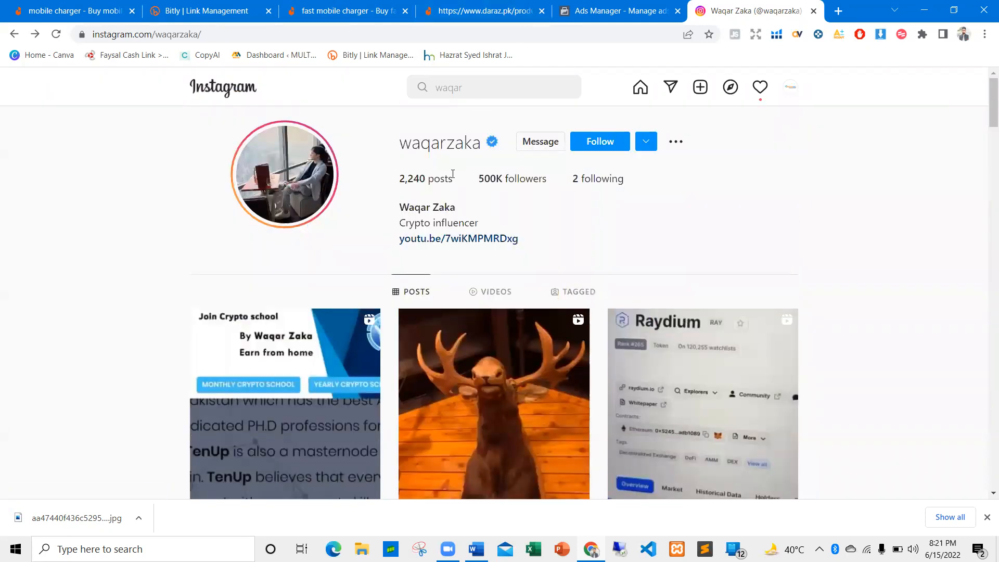
drag(393, 217, 484, 224)
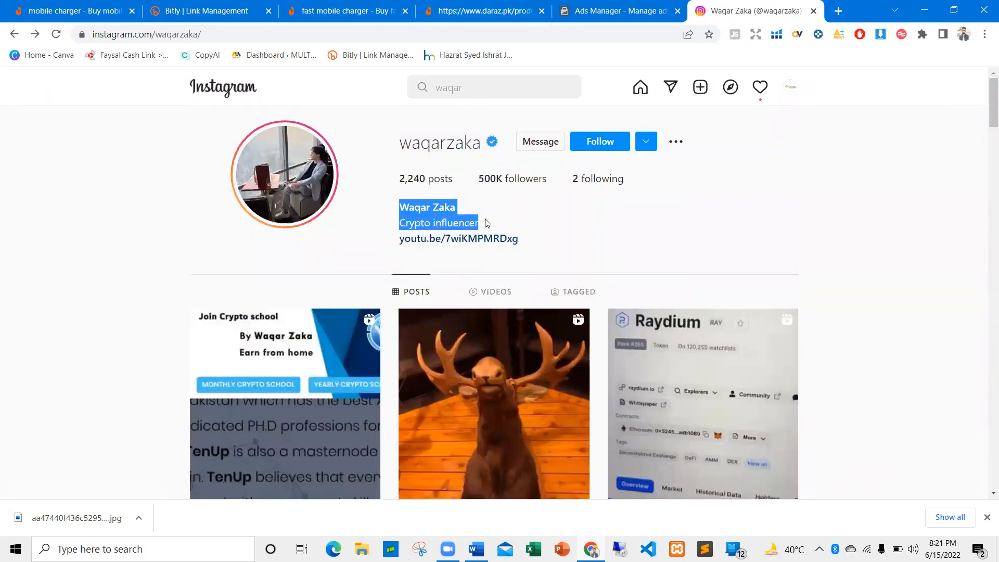
click(485, 224)
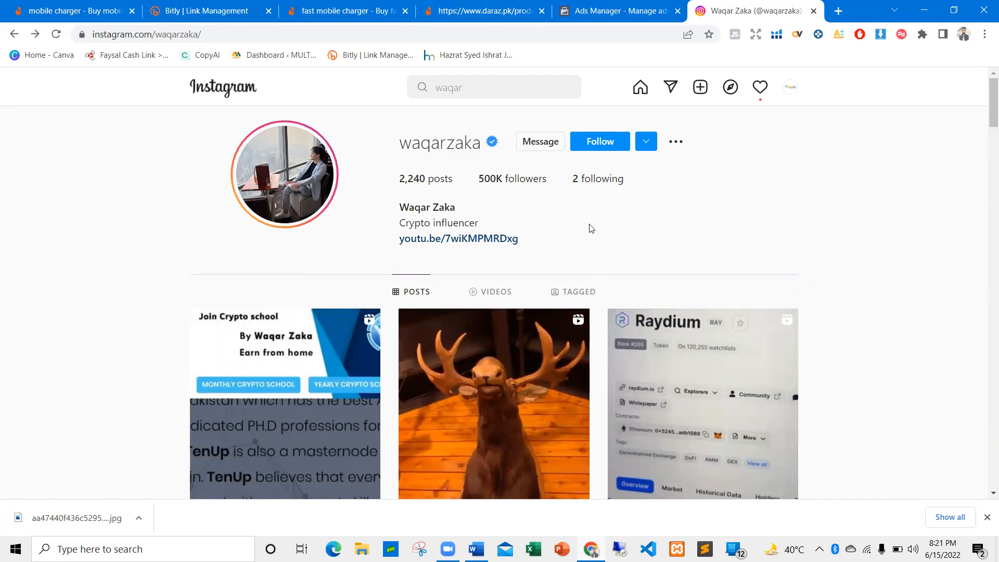
click(616, 6)
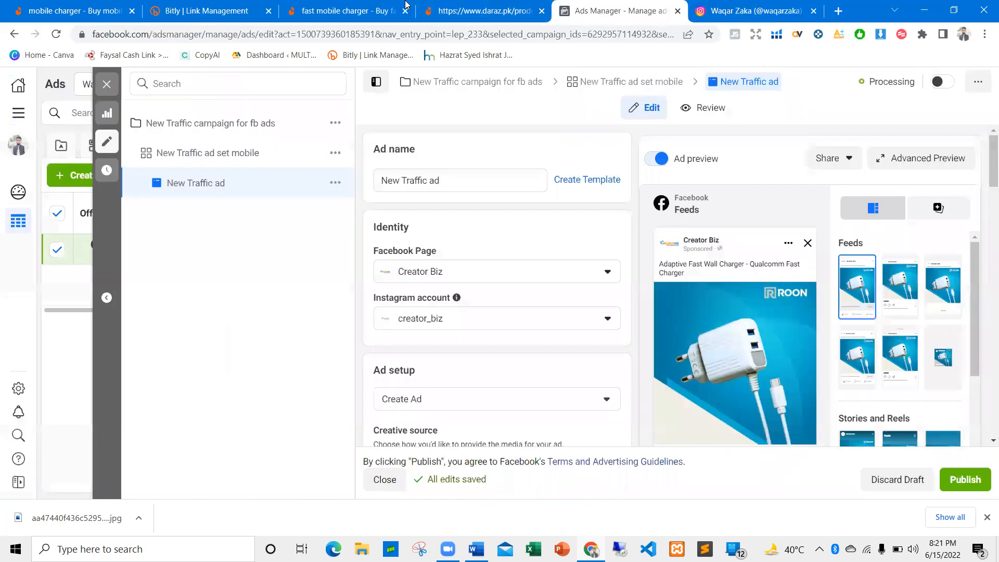
Switch to the New Ranking document in Word, highlight the Listing Optimization point, and attach an empty comment to it.
key(alt+Tab)
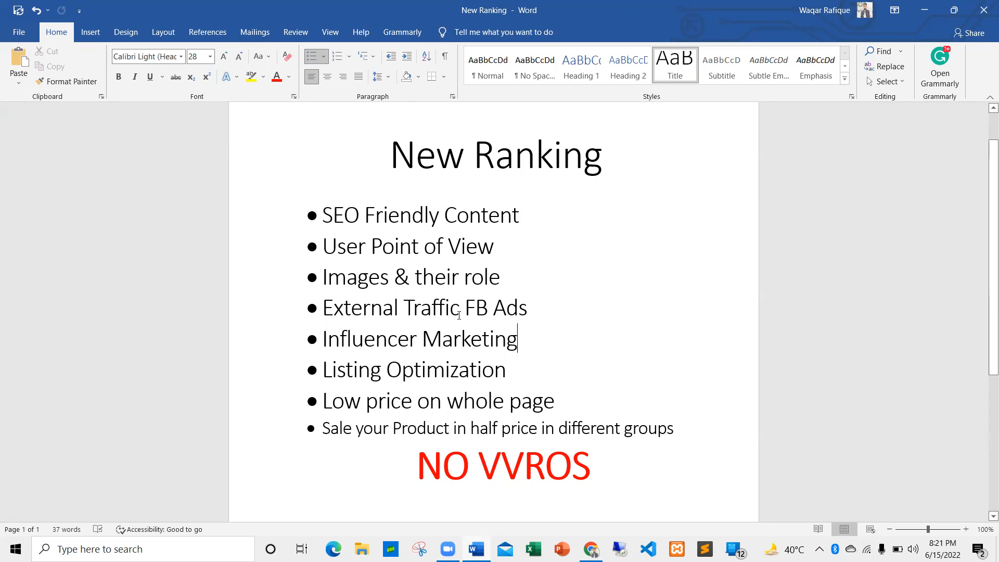
drag(505, 373, 324, 371)
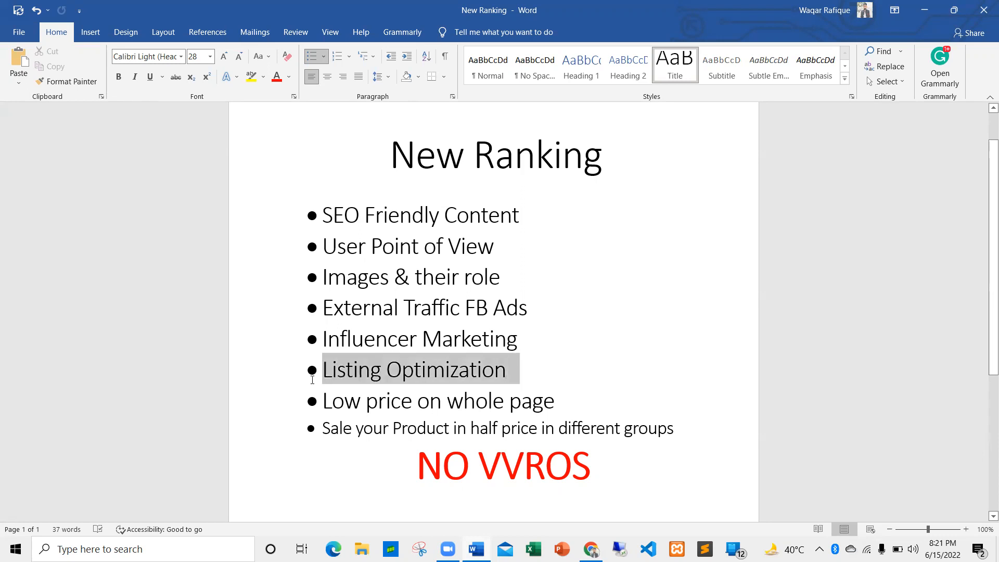
click(497, 348)
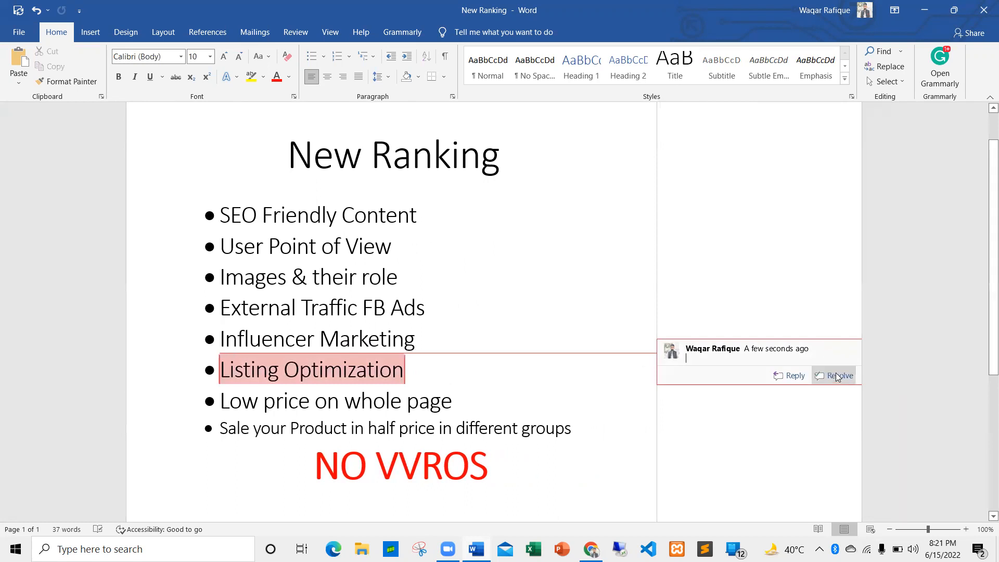
click(481, 380)
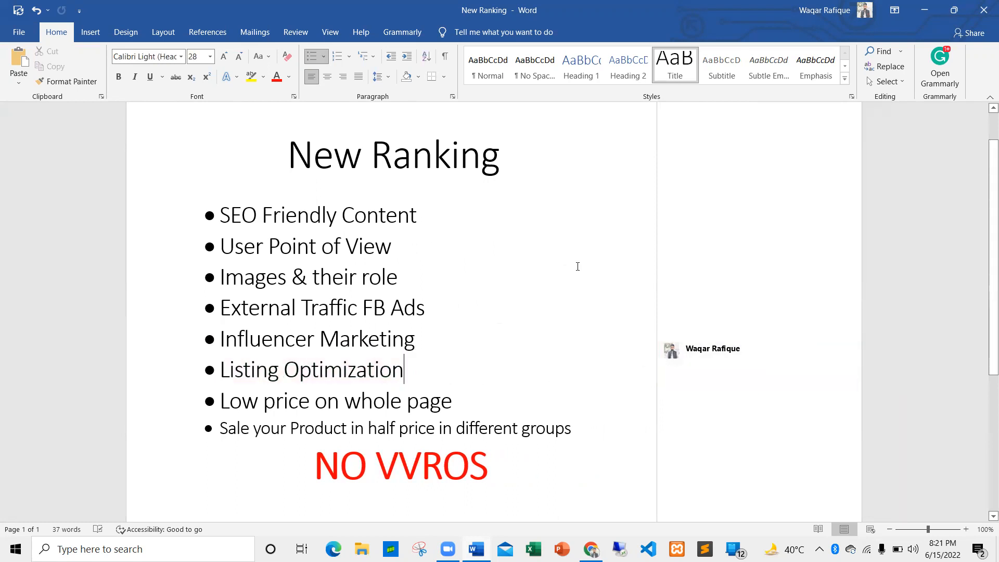
right_click(709, 158)
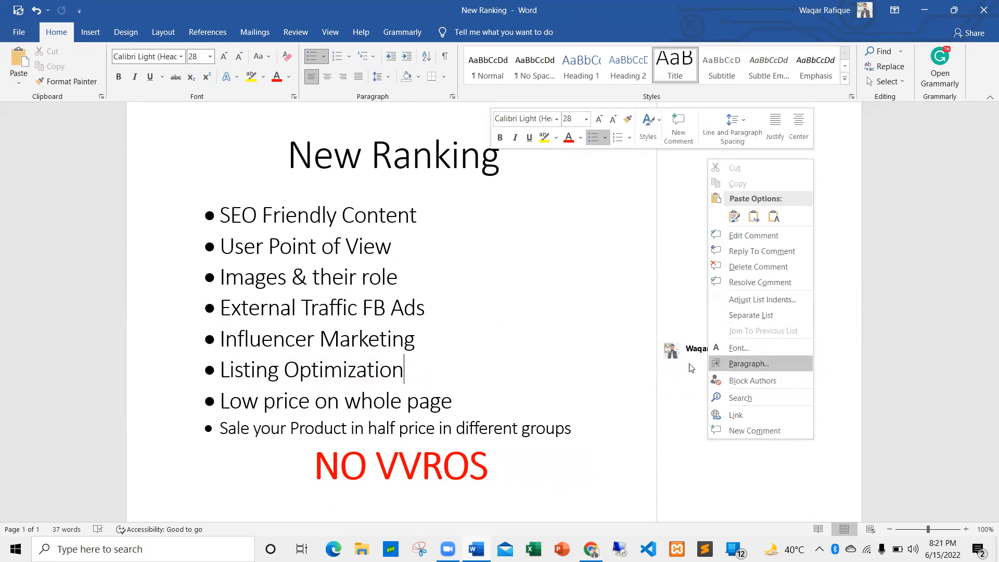
click(495, 370)
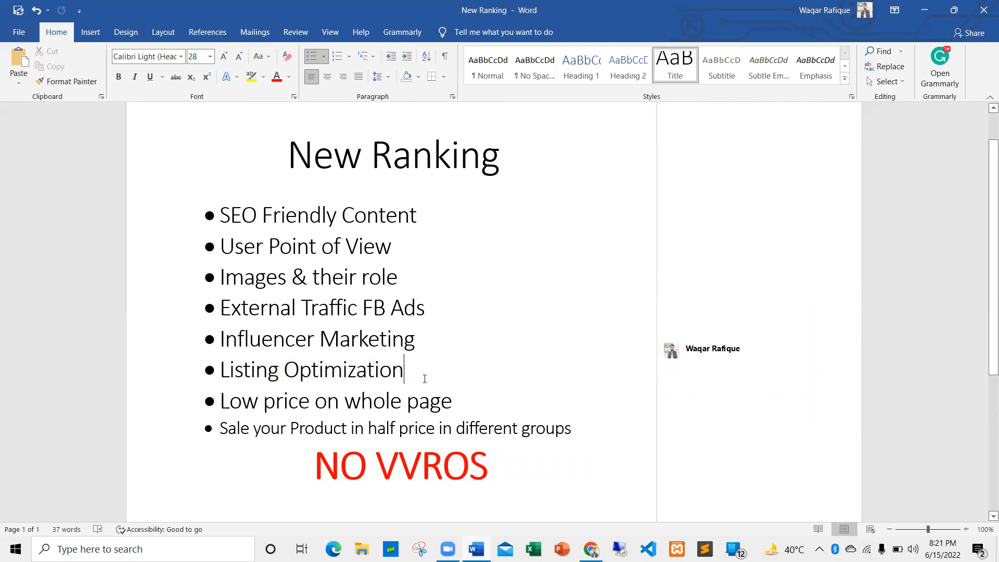
Return to the Daraz fast wall charger listing in the browser and expand its full description to view the specifications.
key(alt+Tab)
click(454, 5)
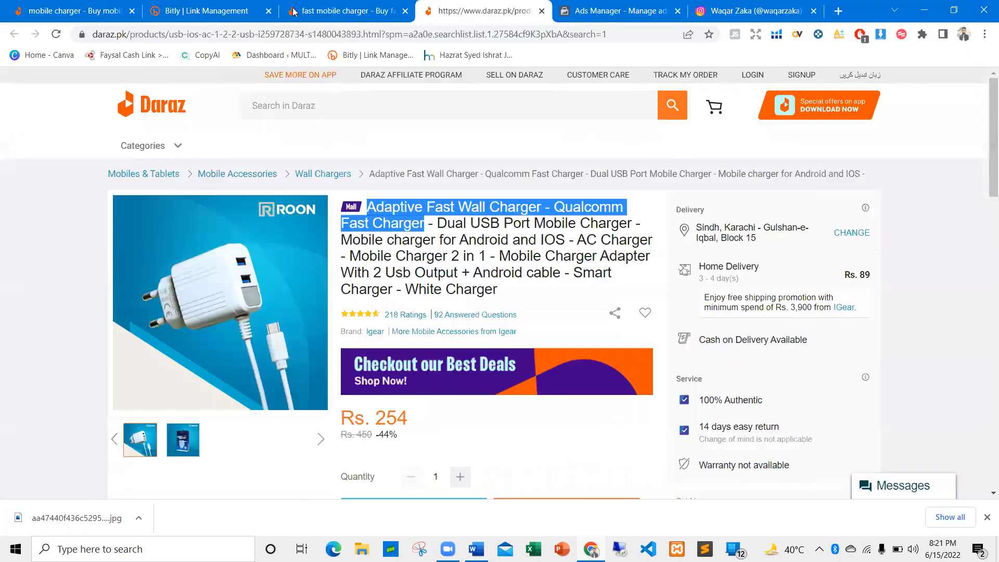
click(448, 272)
scroll(433, 276, down, 12)
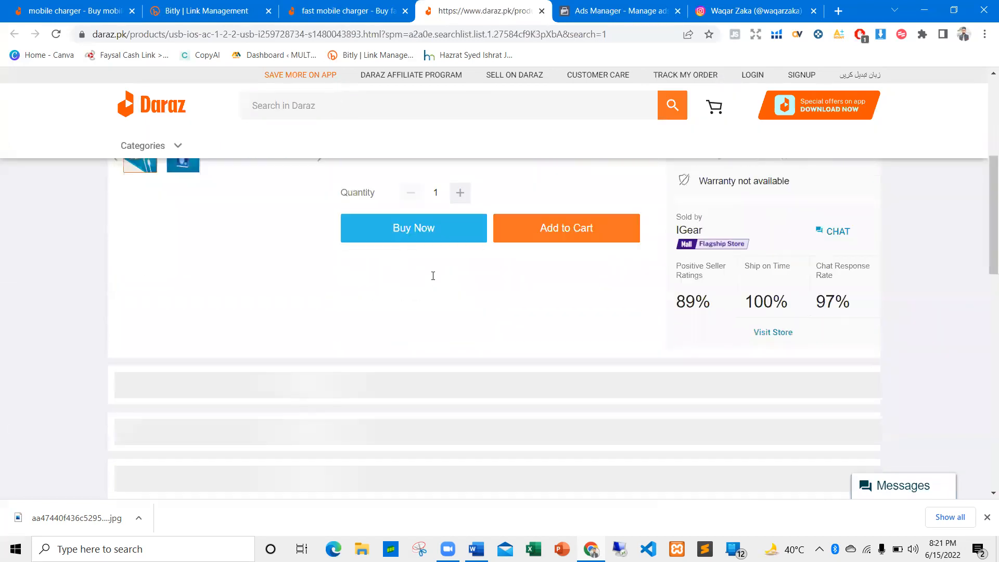
scroll(433, 276, down, 6)
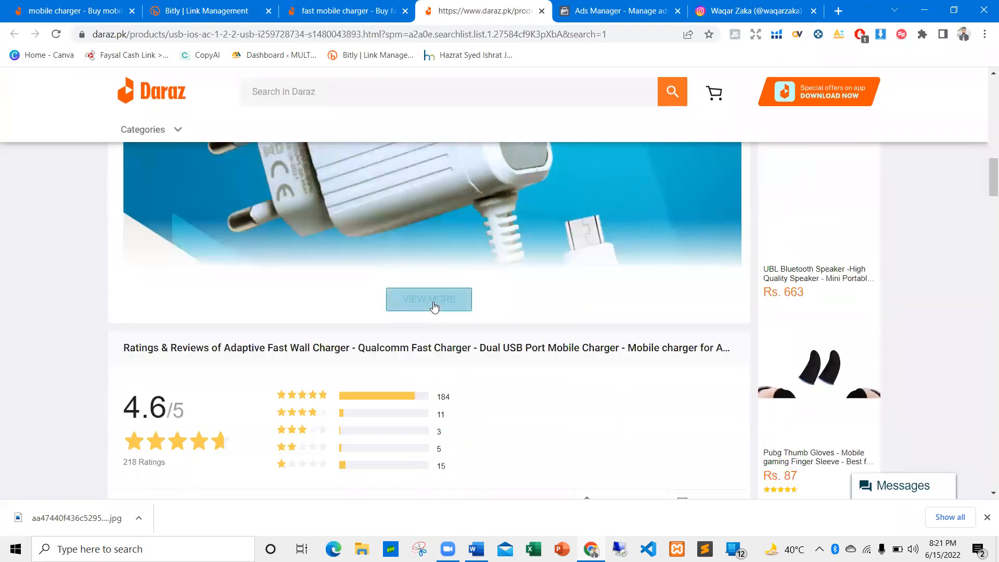
click(434, 301)
scroll(433, 301, down, 7)
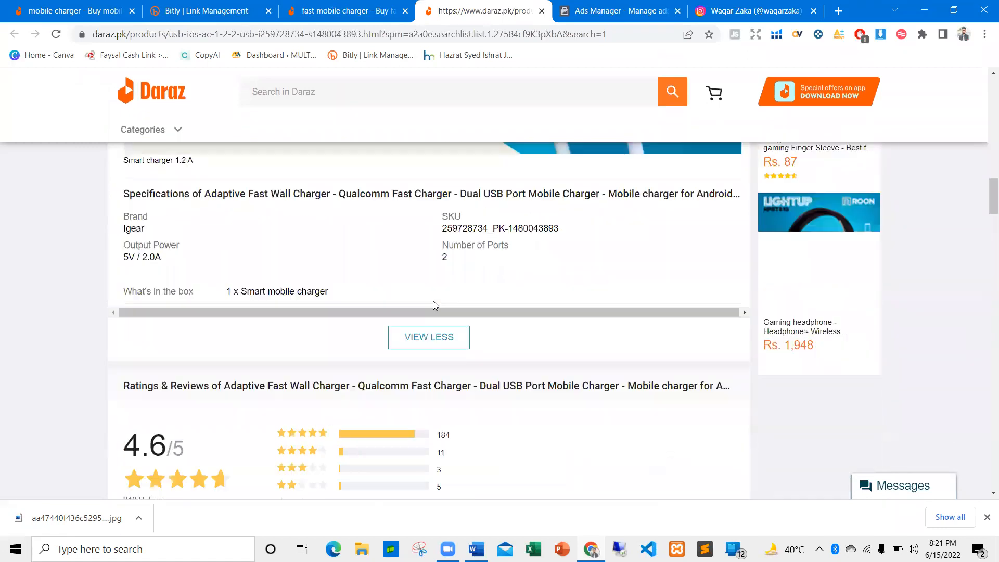
scroll(433, 301, up, 11)
scroll(433, 301, up, 12)
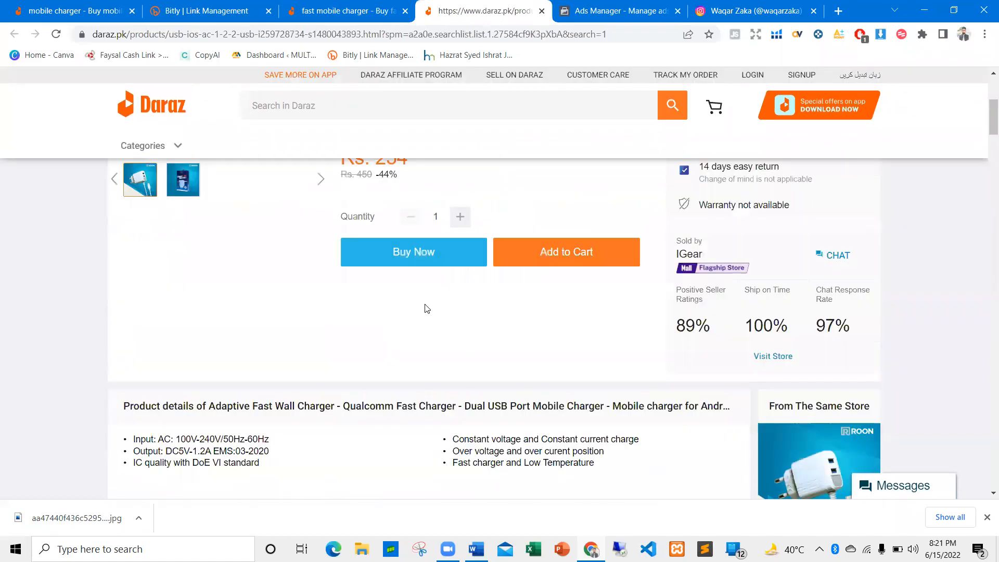
Highlight the charger listing's title and the bullet points under its product details for discussion.
drag(499, 289, 357, 222)
click(411, 213)
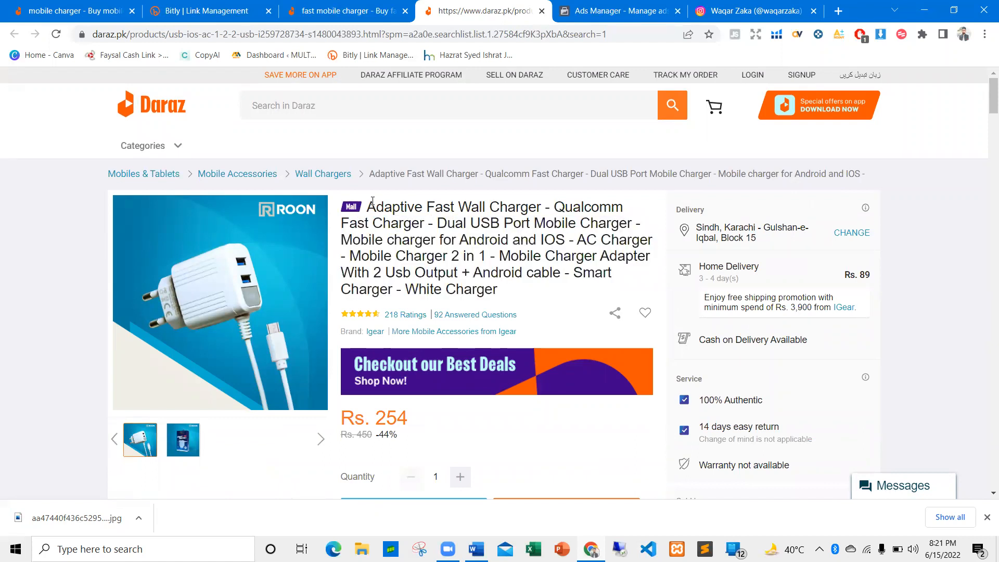
scroll(401, 225, down, 6)
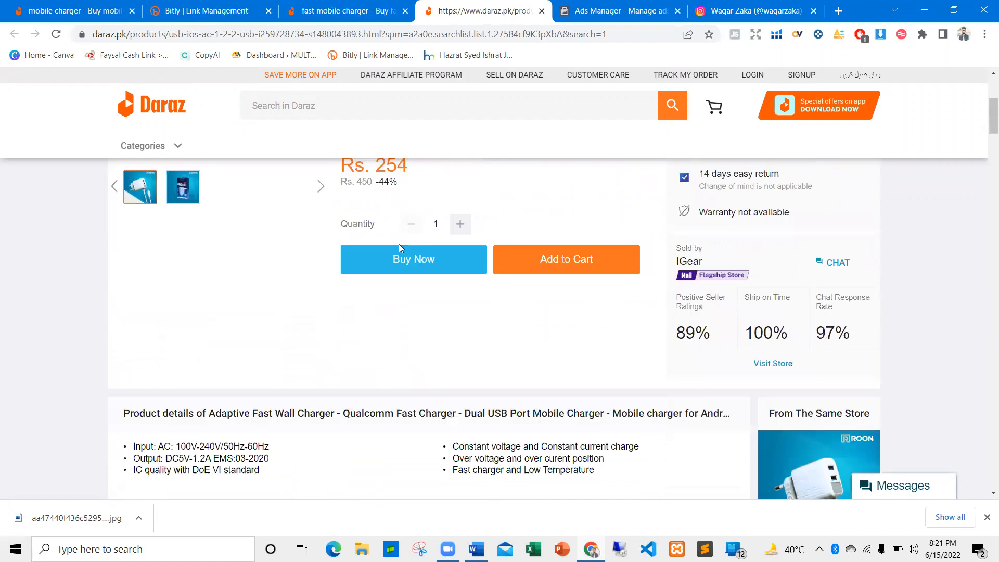
drag(594, 401, 114, 378)
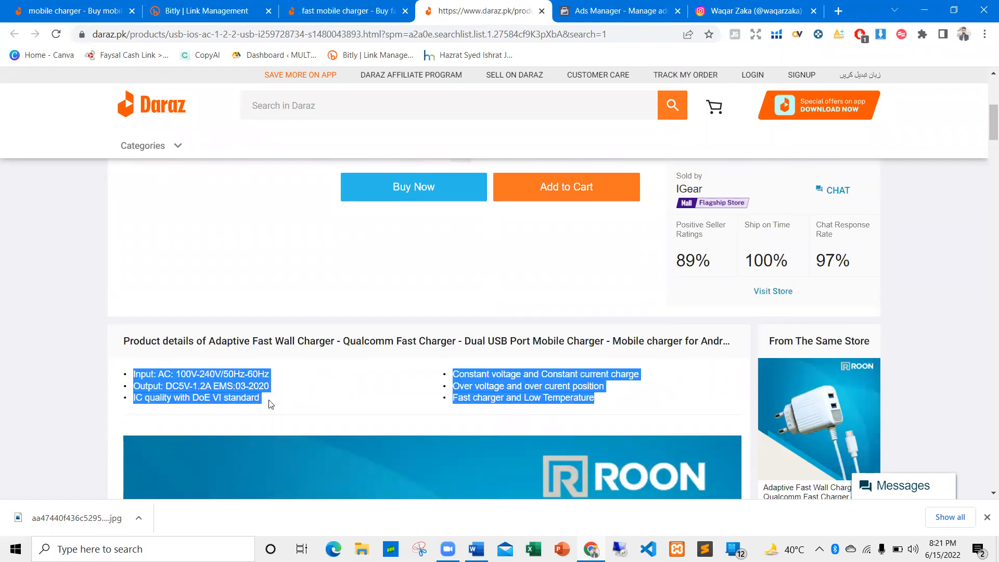
drag(271, 404, 278, 405)
click(394, 390)
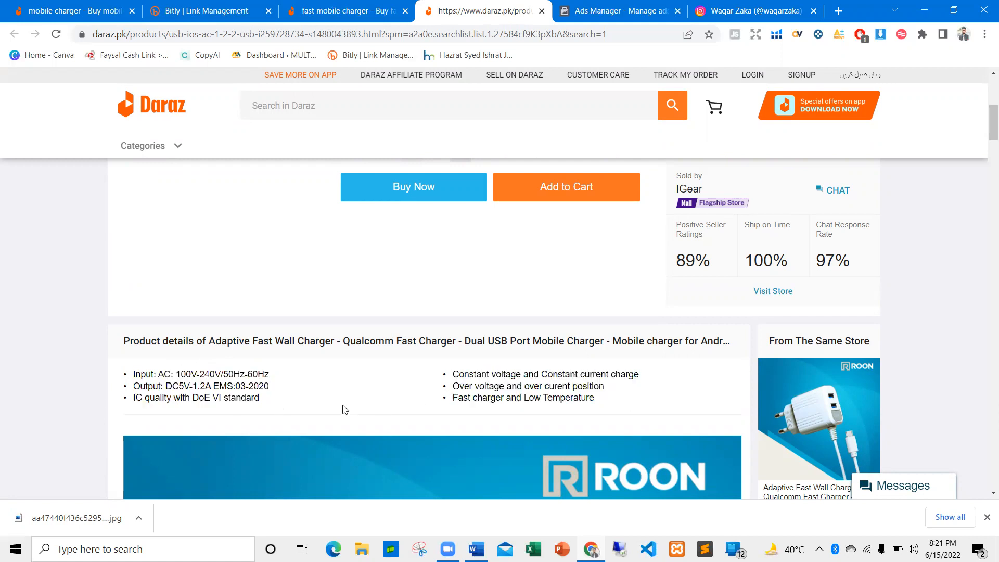
Examine the description images and specifications of the charger listing, highlighting the "Smart charger 1.2 A" line.
scroll(343, 410, down, 4)
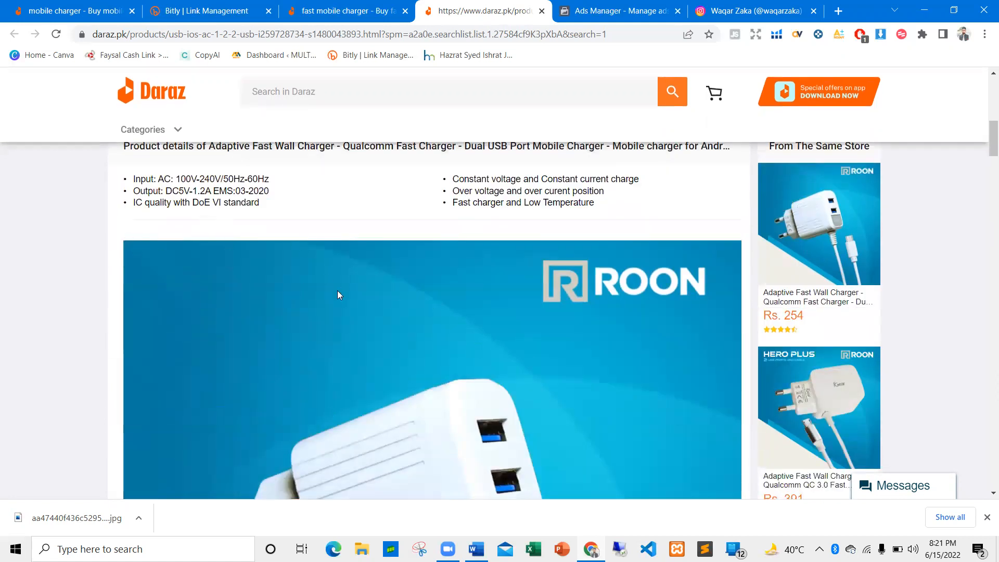
scroll(337, 291, down, 13)
scroll(212, 366, up, 5)
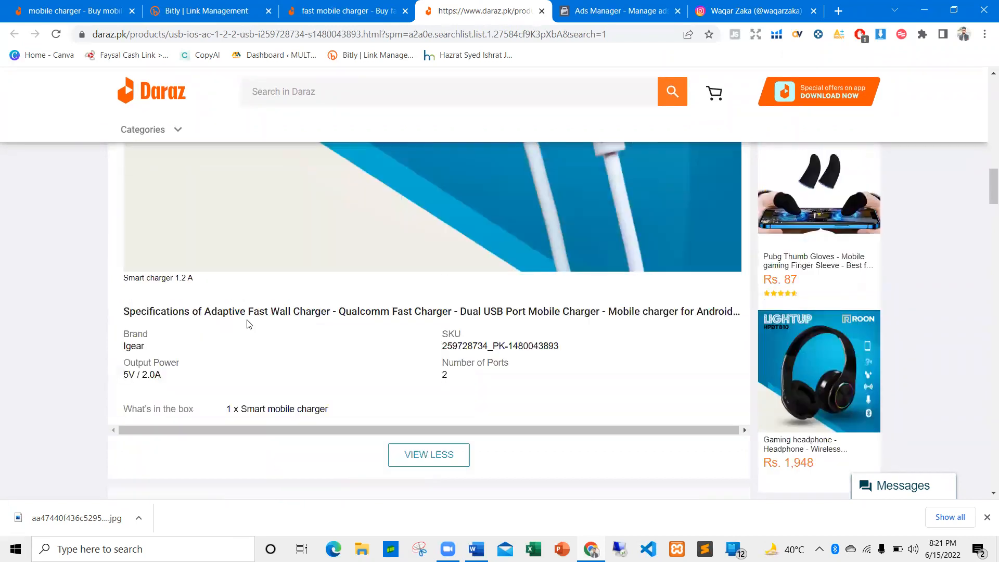
scroll(312, 350, down, 4)
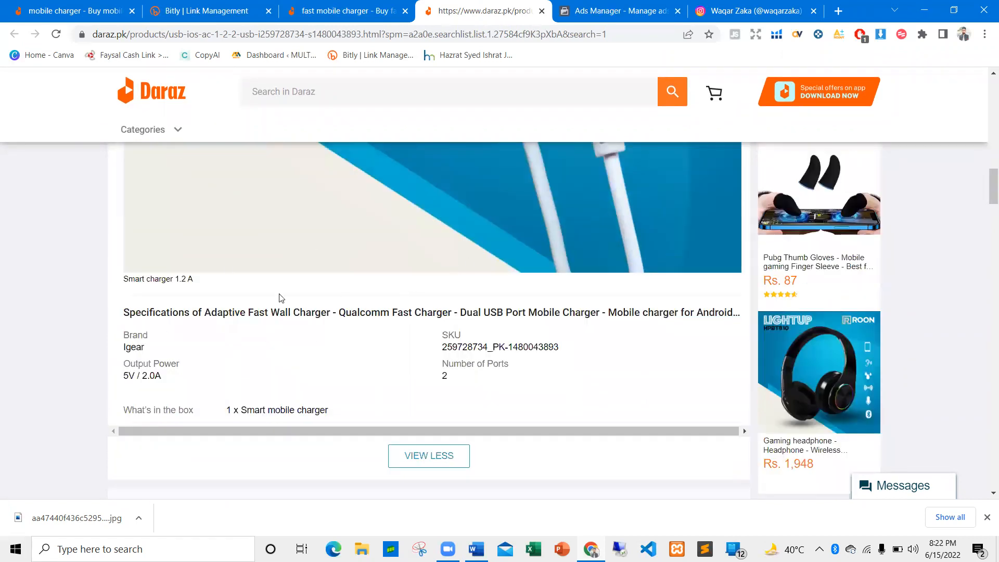
triple_click(156, 281)
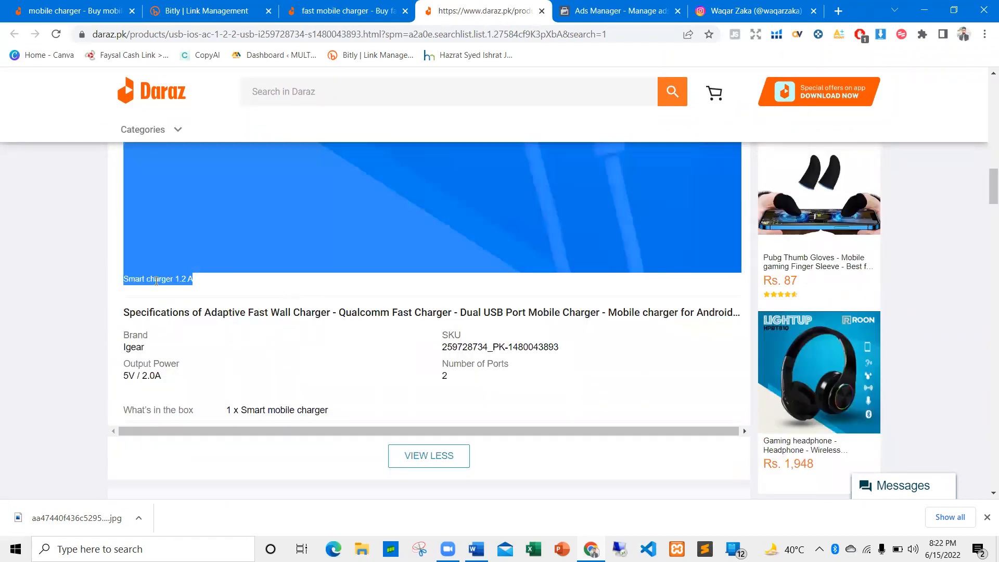
click(203, 286)
scroll(365, 302, up, 12)
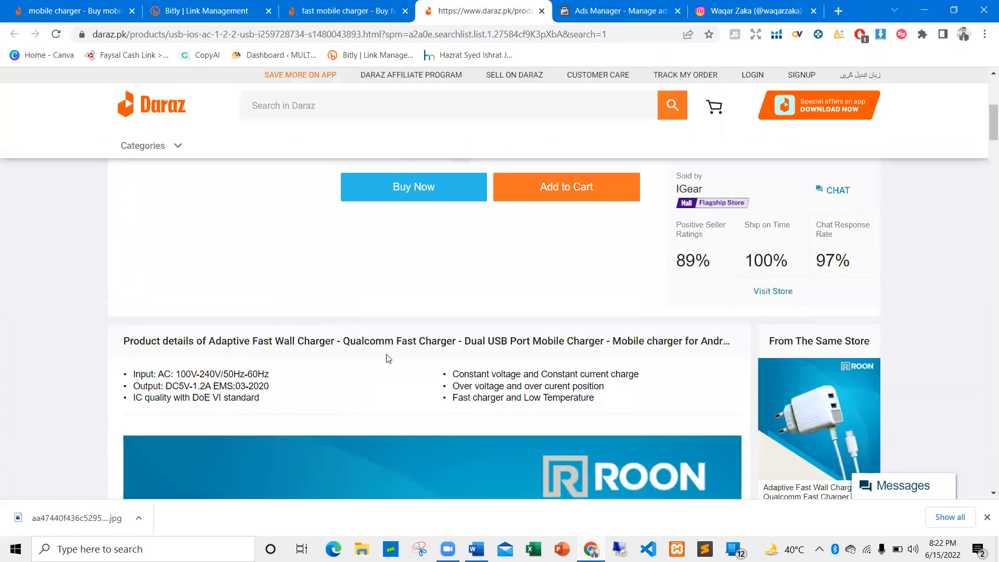
Highlight the product details bullets again and review the listing from the description image up to the title.
scroll(400, 322, down, 3)
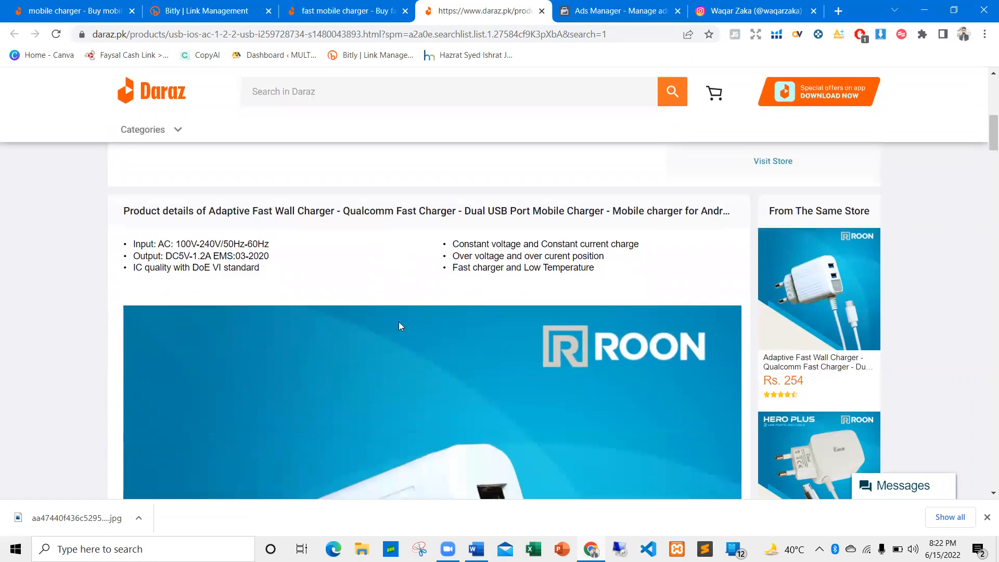
drag(605, 256, 180, 267)
click(403, 260)
scroll(410, 262, down, 5)
scroll(480, 256, up, 12)
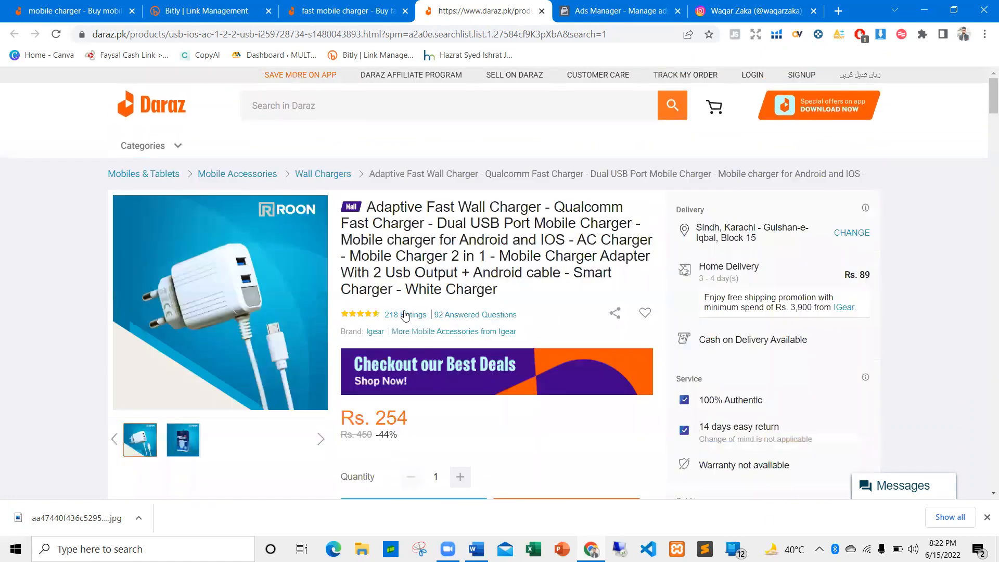
Compare the left and right columns of product details bullets by highlighting each, and inspect the large charger image below them.
scroll(405, 316, down, 8)
scroll(718, 261, up, 3)
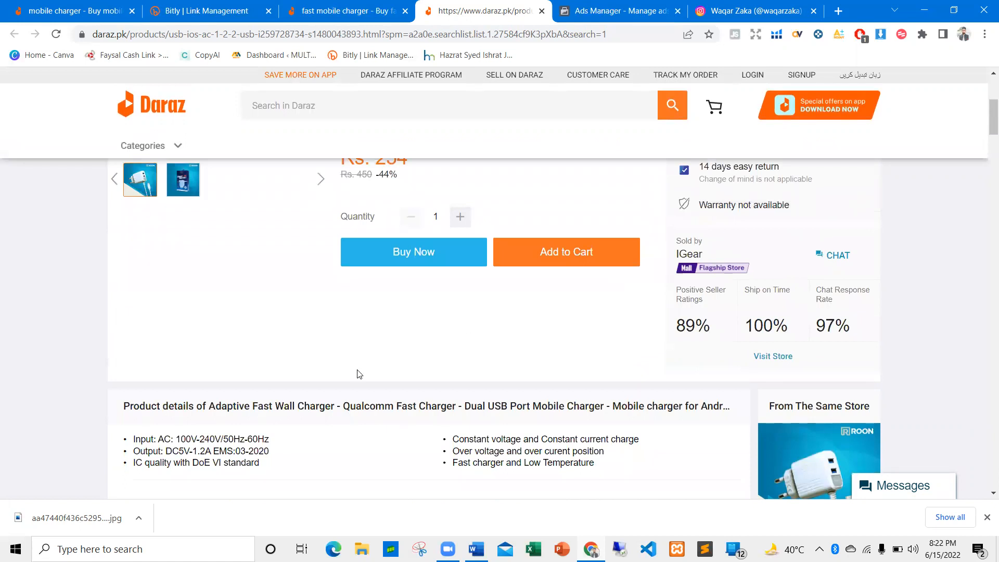
scroll(361, 369, down, 4)
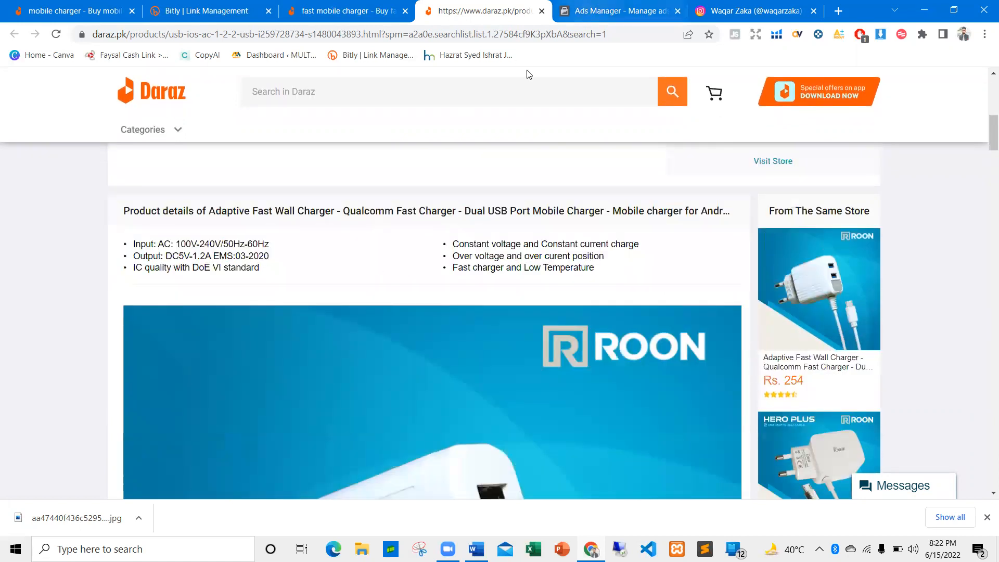
drag(297, 287, 111, 244)
click(525, 247)
drag(598, 269, 328, 258)
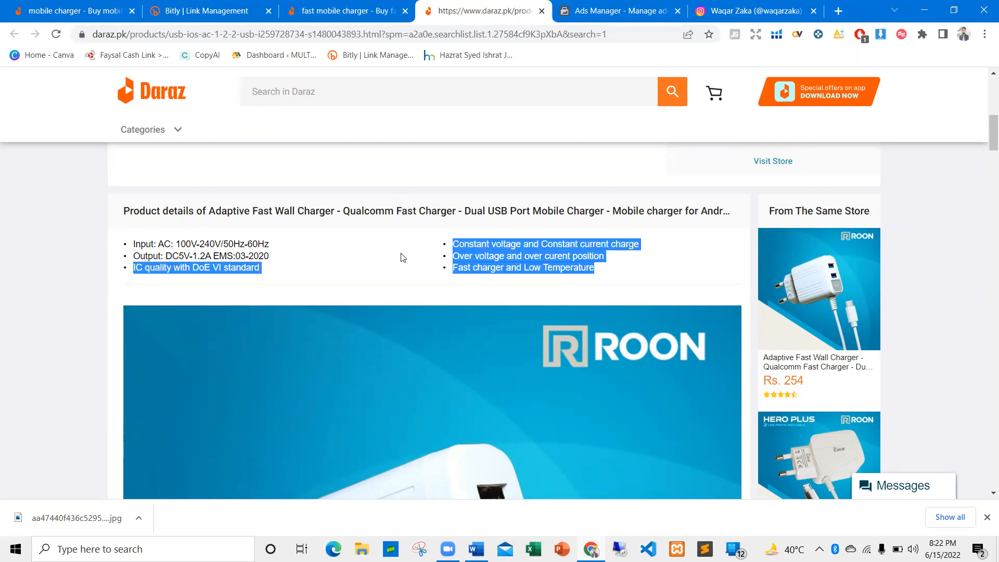
scroll(426, 255, up, 5)
scroll(354, 329, down, 3)
scroll(352, 333, down, 10)
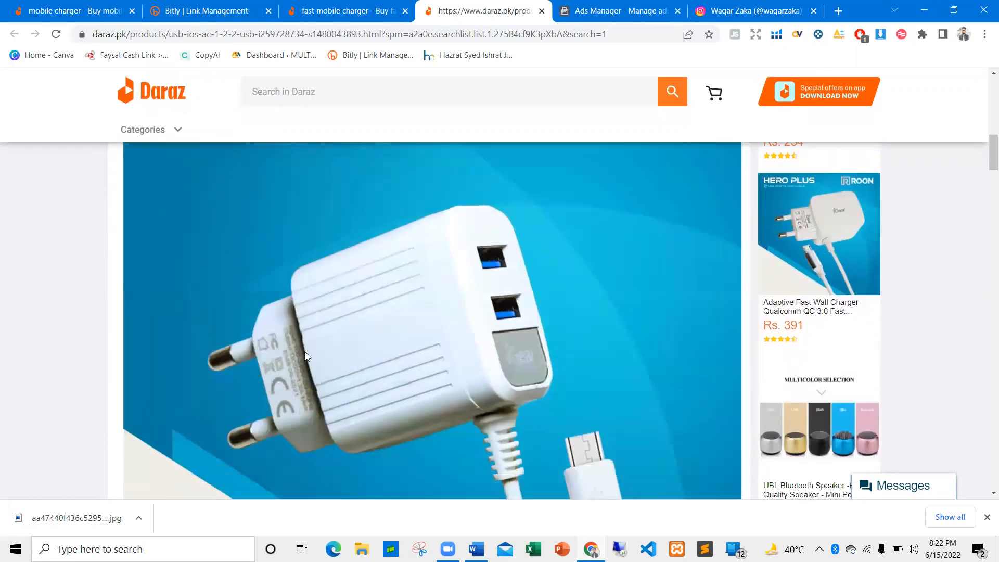
scroll(355, 166, up, 5)
Search Daraz for "fast mobile charger" from the search history and view the related keyword suggestions.
click(302, 93)
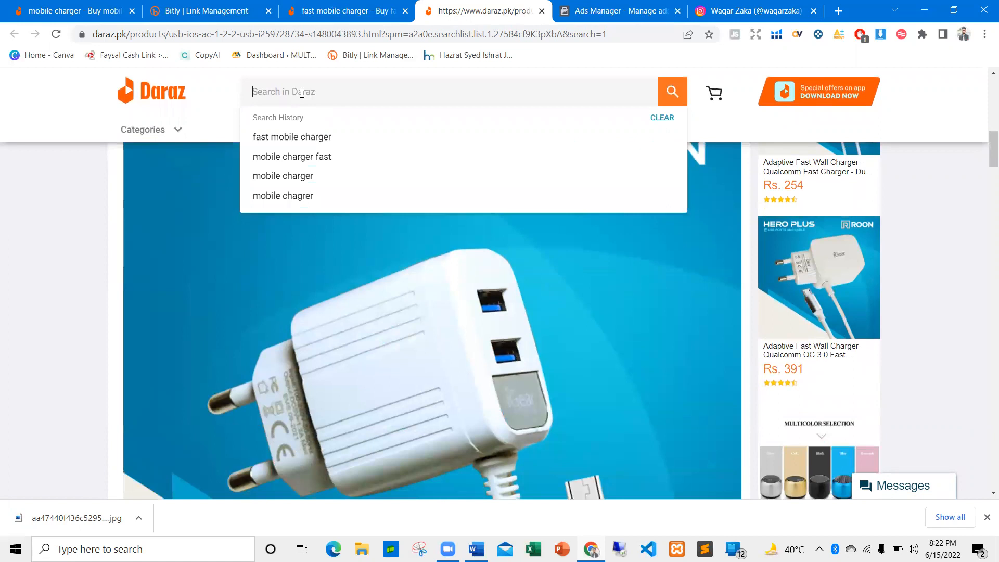
click(294, 136)
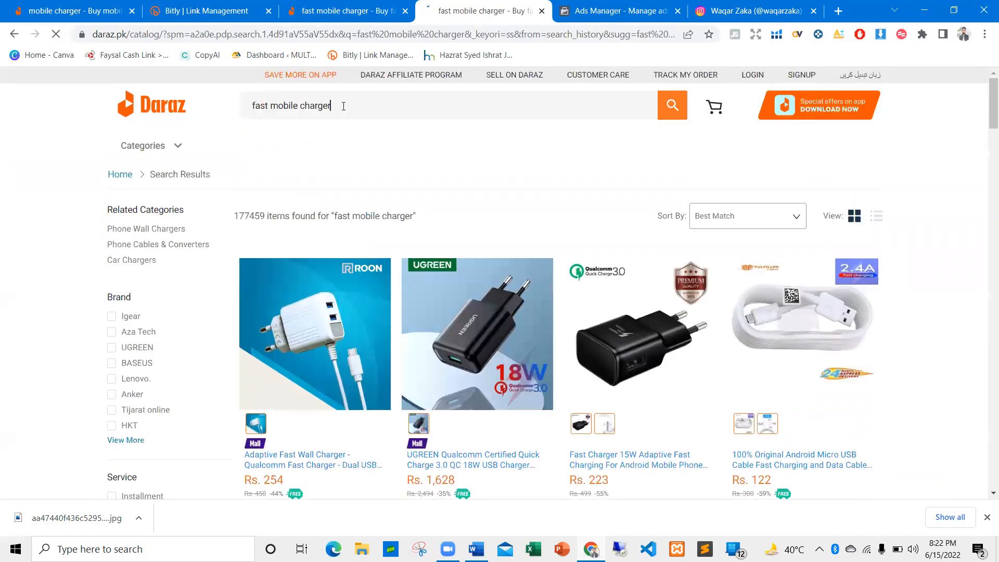
click(344, 106)
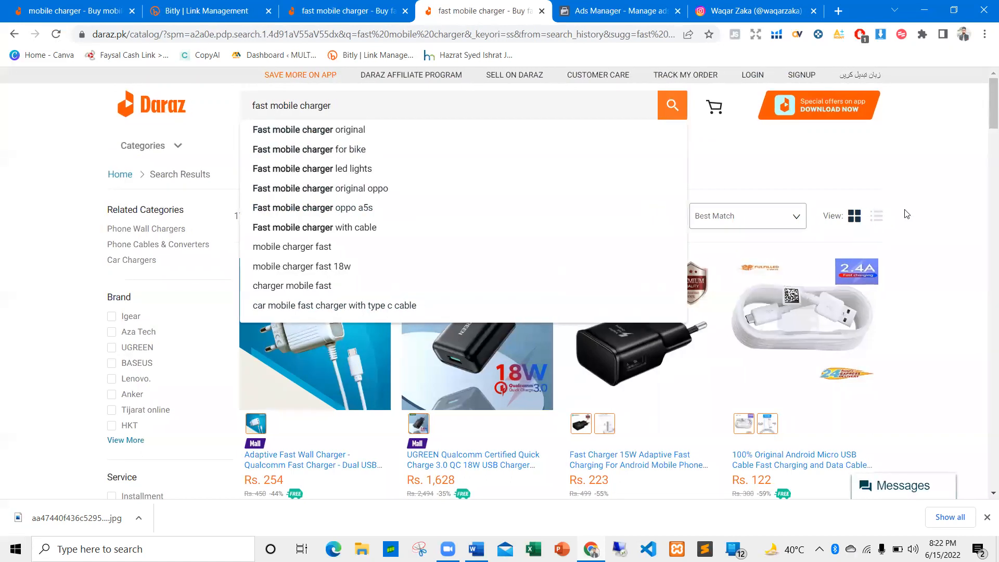
click(906, 214)
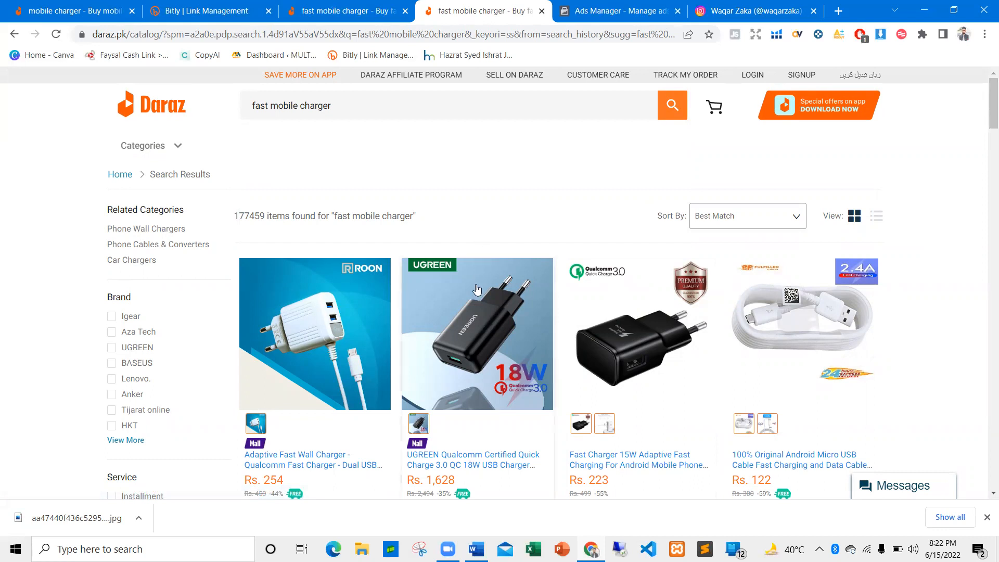
Switch to the New Ranking document in Word and highlight the "Low price on whole page" point.
key(alt+Tab)
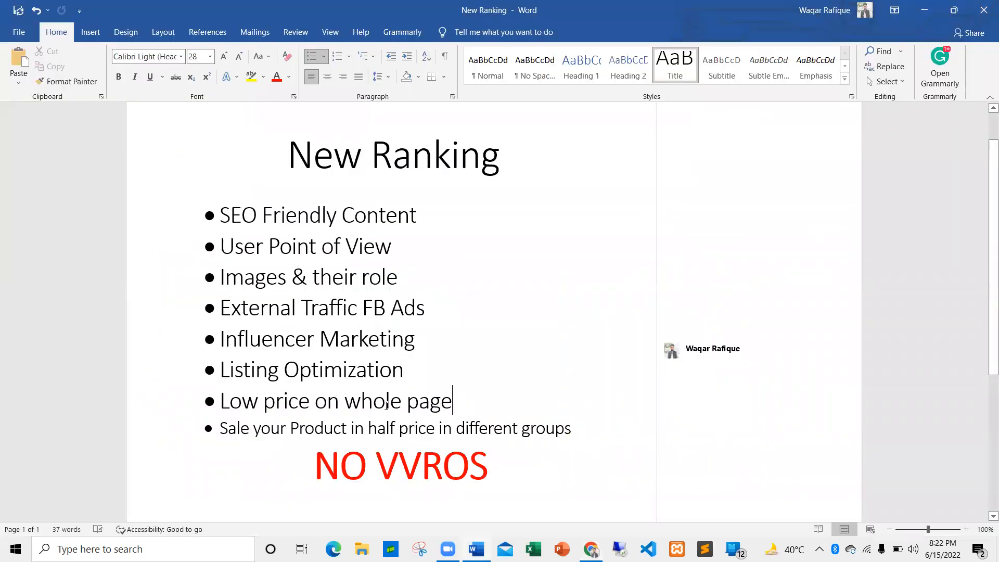
triple_click(387, 406)
click(401, 403)
Switch back to Daraz in the browser and search for "samsung mobile charger" using the matching keyword suggestion.
key(alt+Tab)
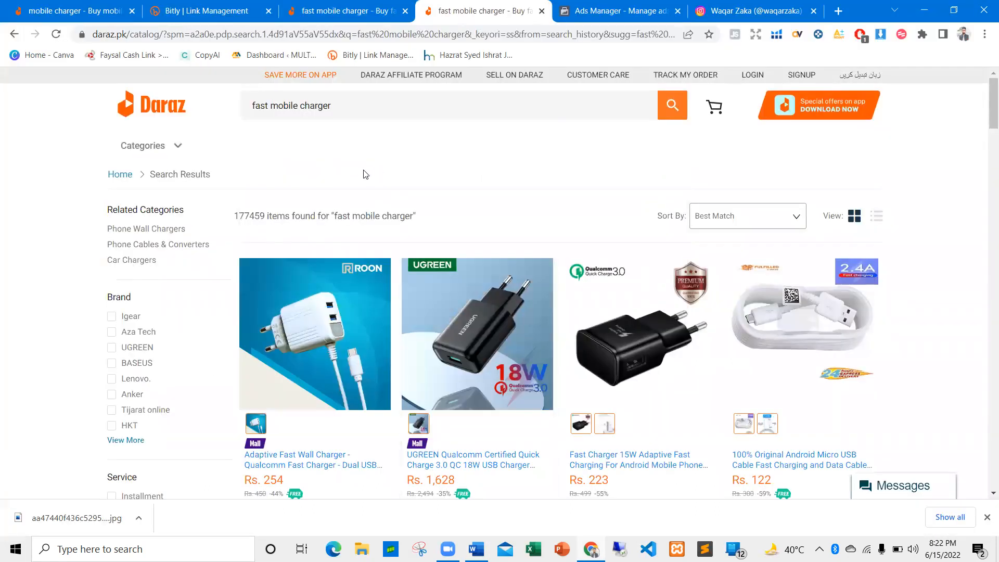
scroll(346, 167, down, 1)
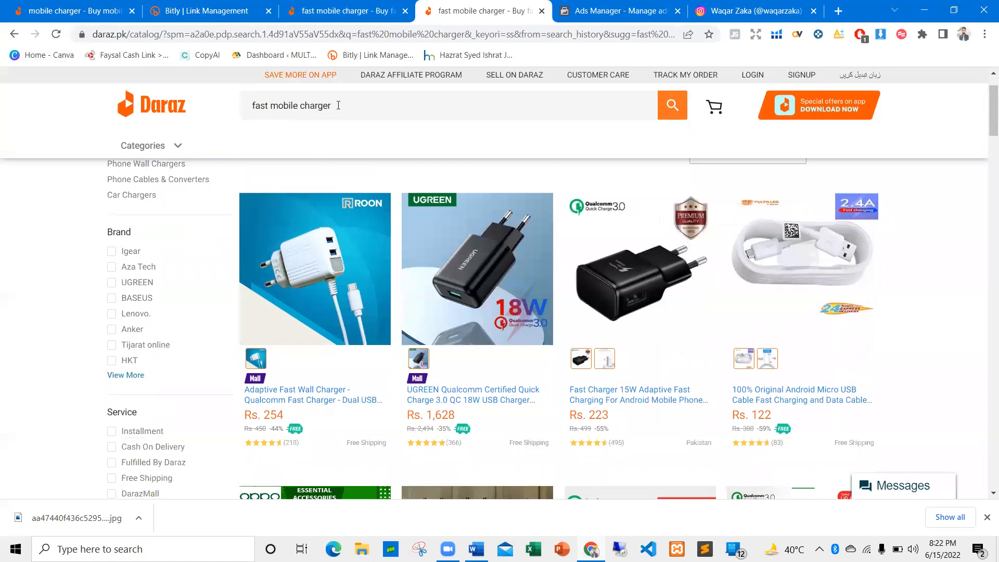
click(339, 105)
key(BackSpace)
text(sam)
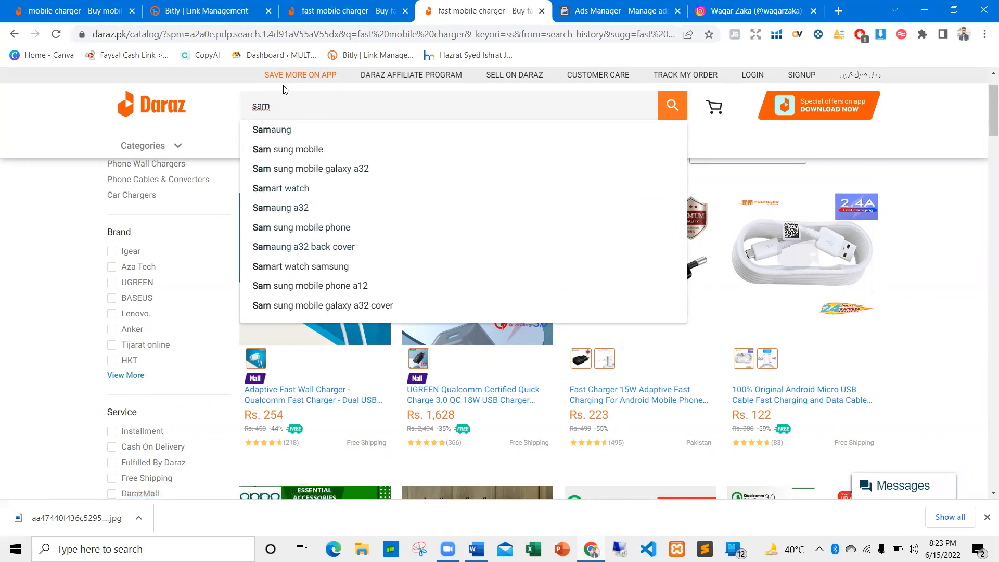
text(sung)
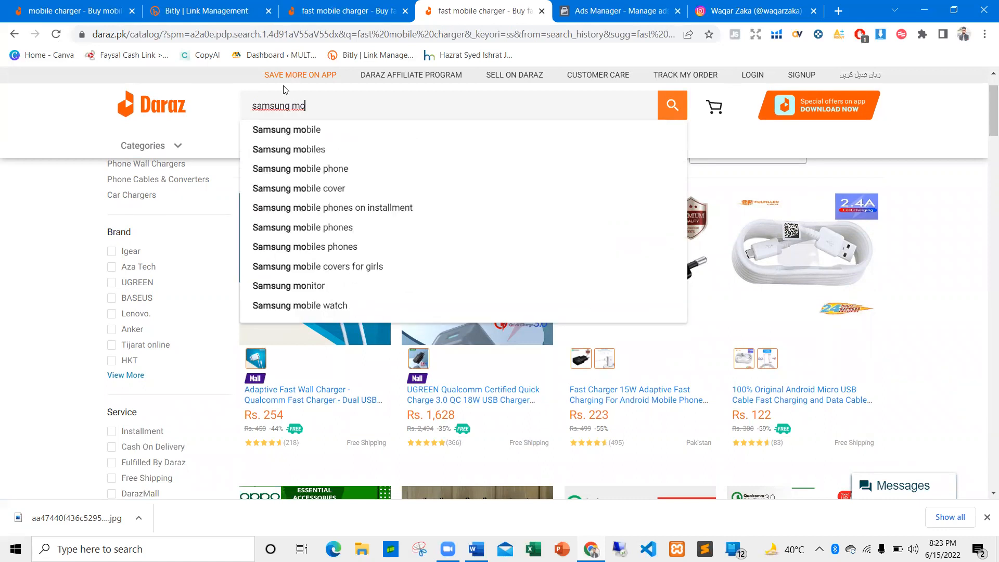
text(mobile ch)
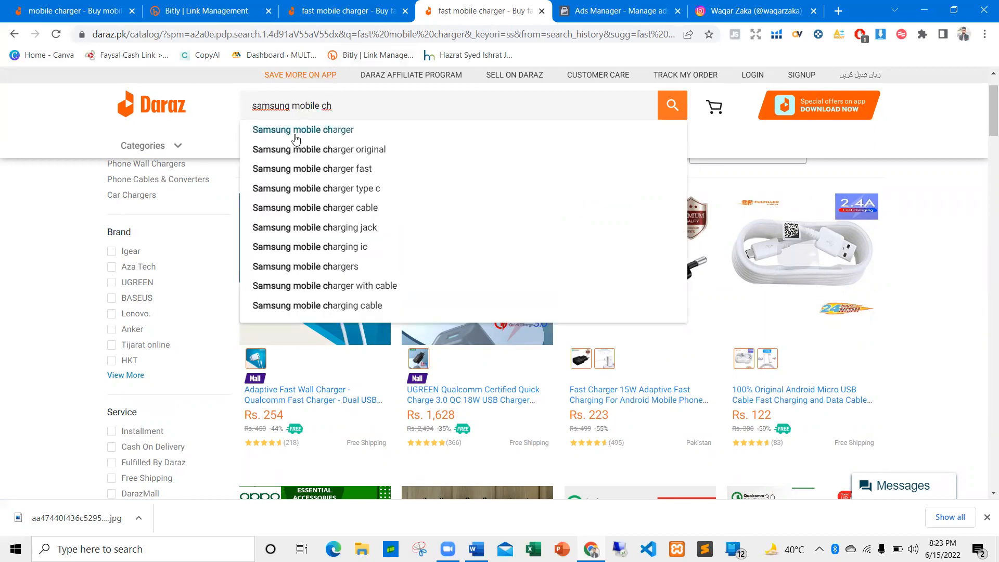
click(290, 134)
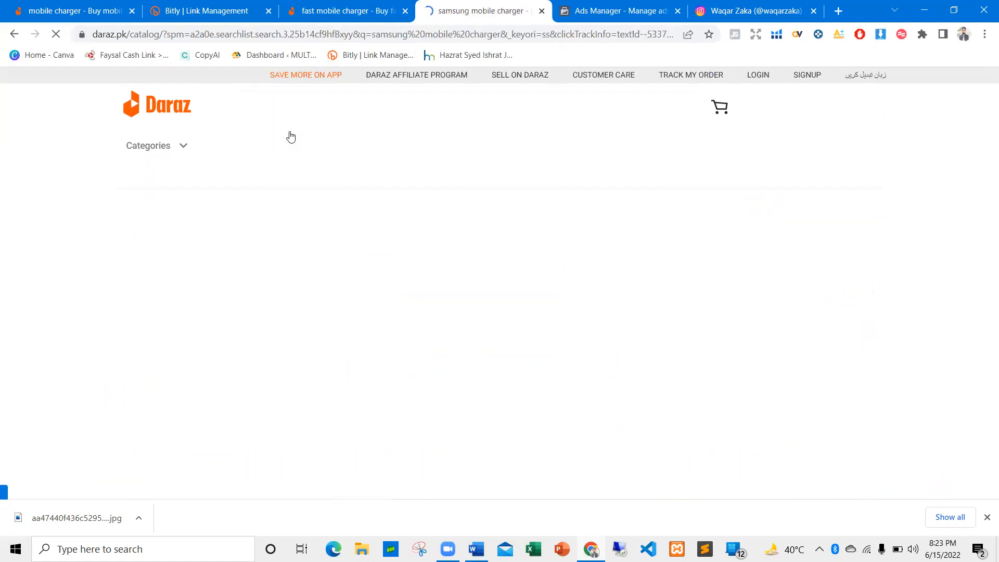
Review the first rows of Samsung mobile charger results and highlight the price of the top-reviewed Samsung Fast Charger 18W or 15W.
scroll(456, 190, down, 3)
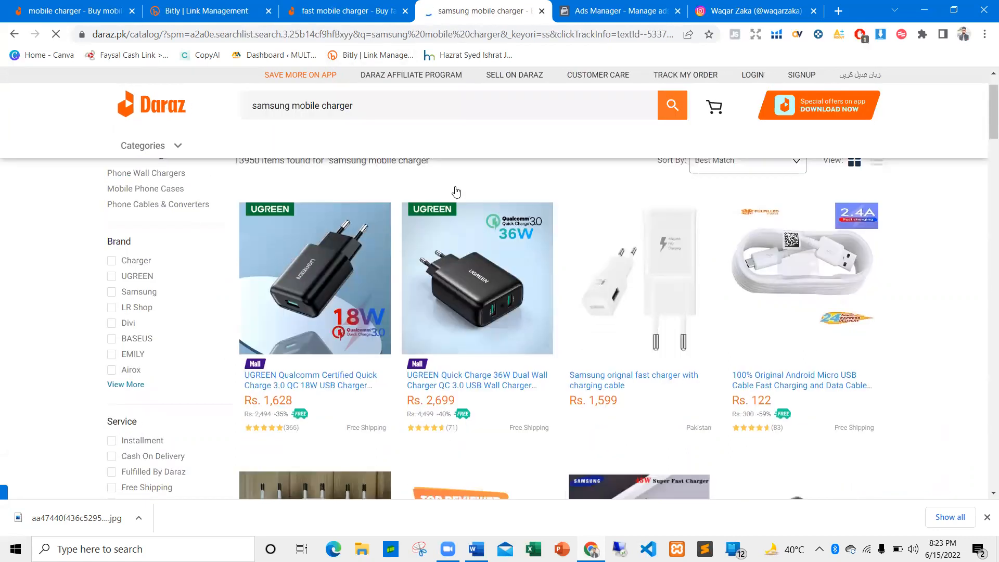
scroll(461, 190, down, 3)
scroll(620, 191, up, 6)
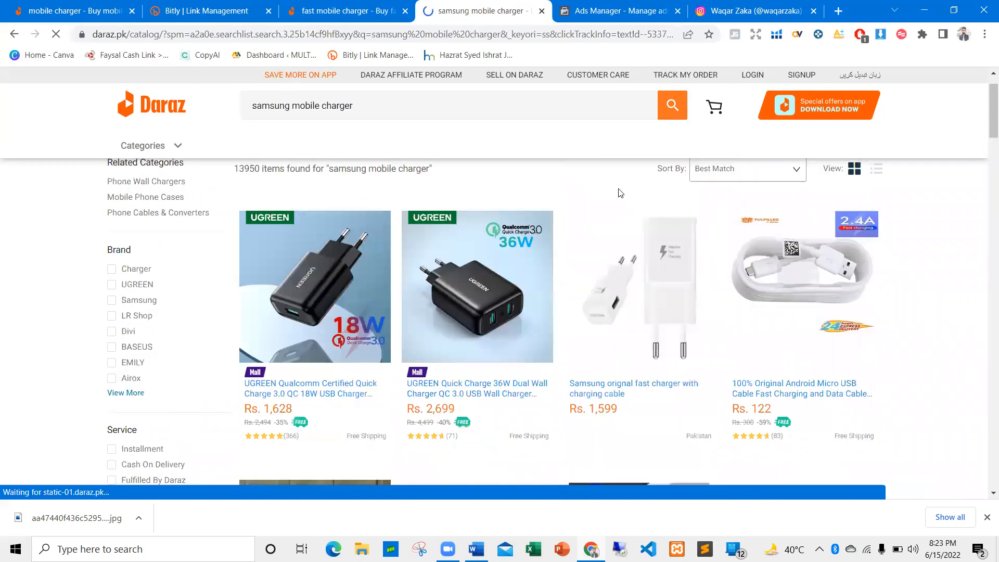
scroll(559, 215, down, 1)
scroll(560, 215, down, 2)
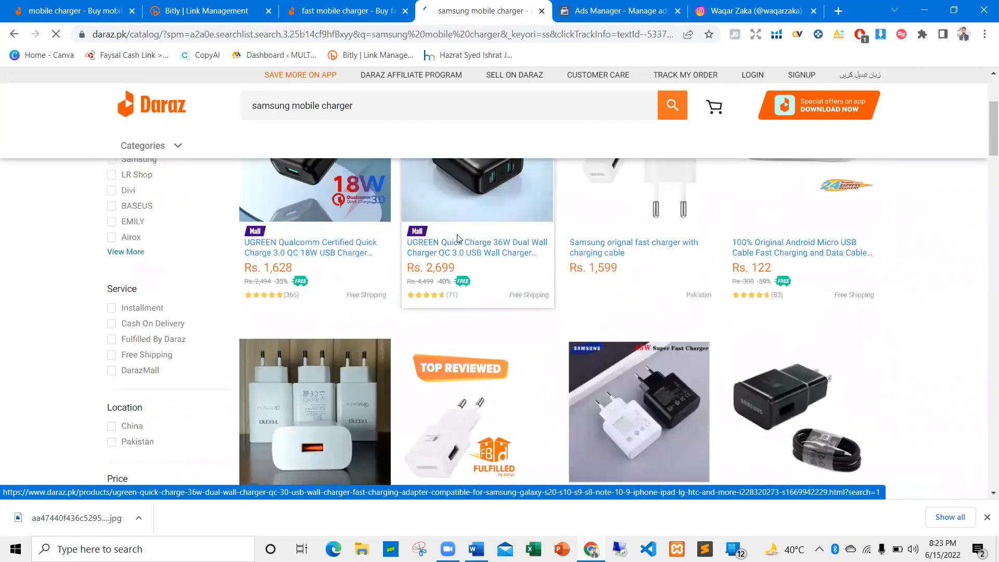
scroll(448, 260, down, 2)
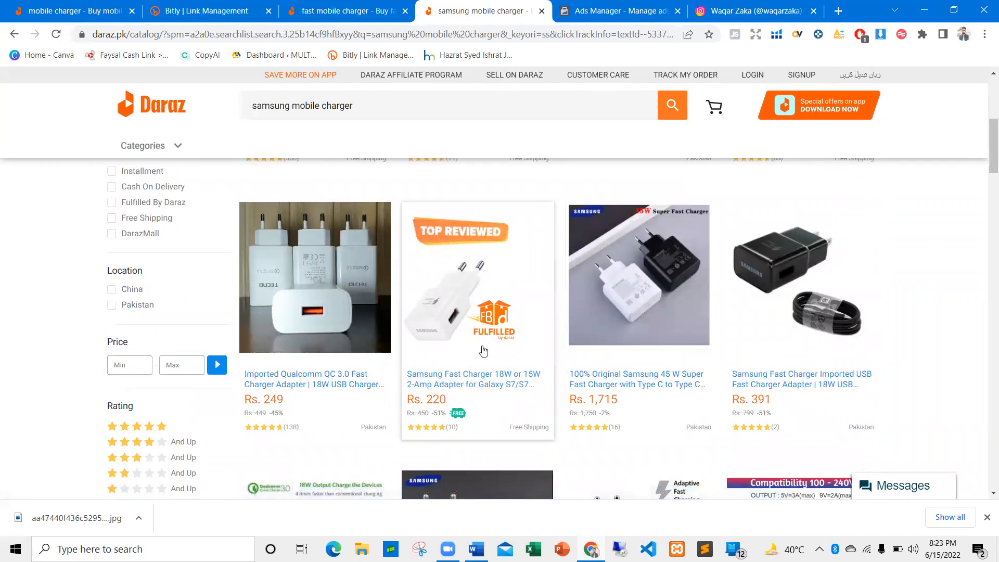
double_click(437, 398)
scroll(426, 281, up, 2)
scroll(425, 281, down, 1)
scroll(425, 281, down, 1)
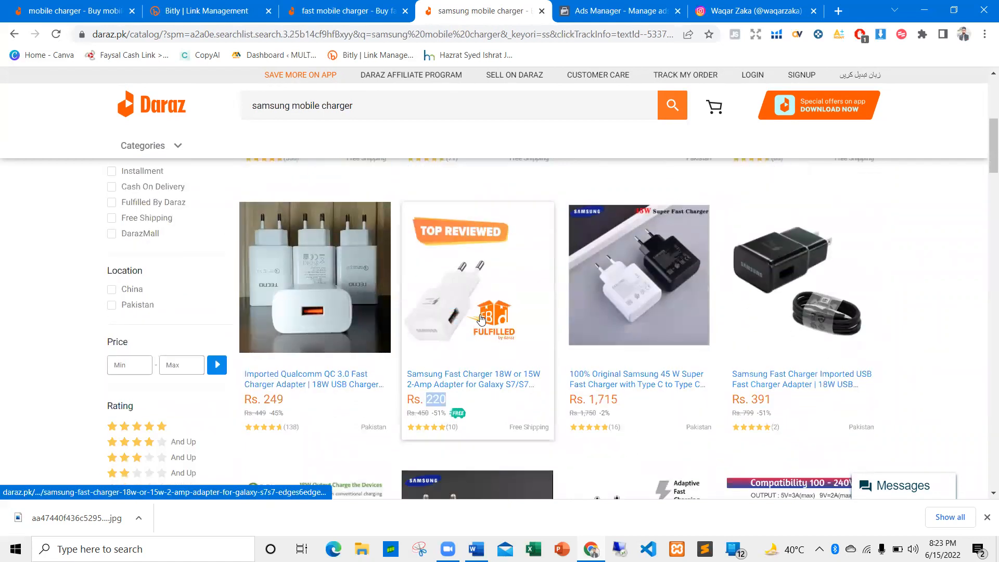
scroll(417, 302, up, 5)
scroll(350, 311, down, 5)
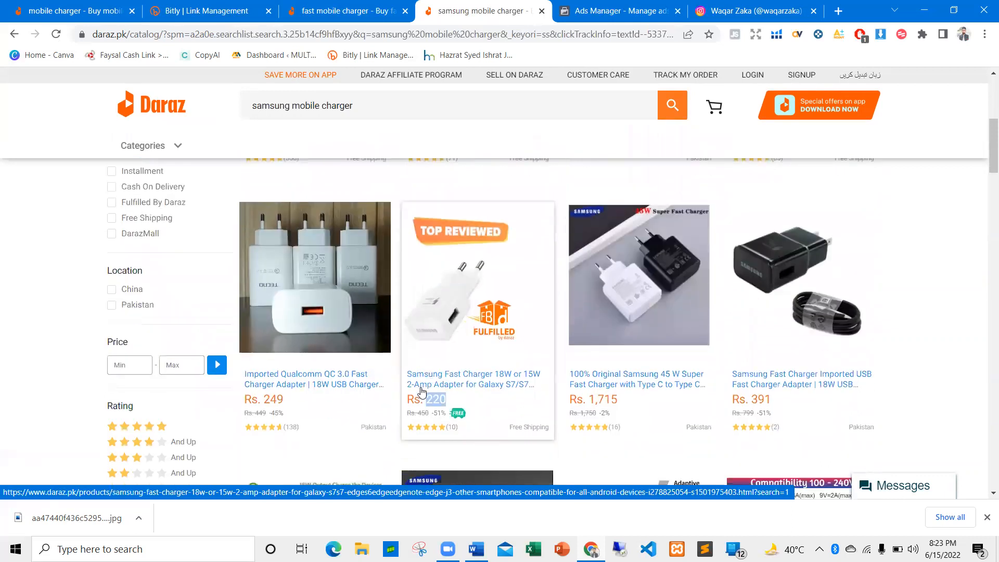
Switch to the New Ranking document in Word and highlight the "Low price on whole page" bullet again.
key(alt+Tab)
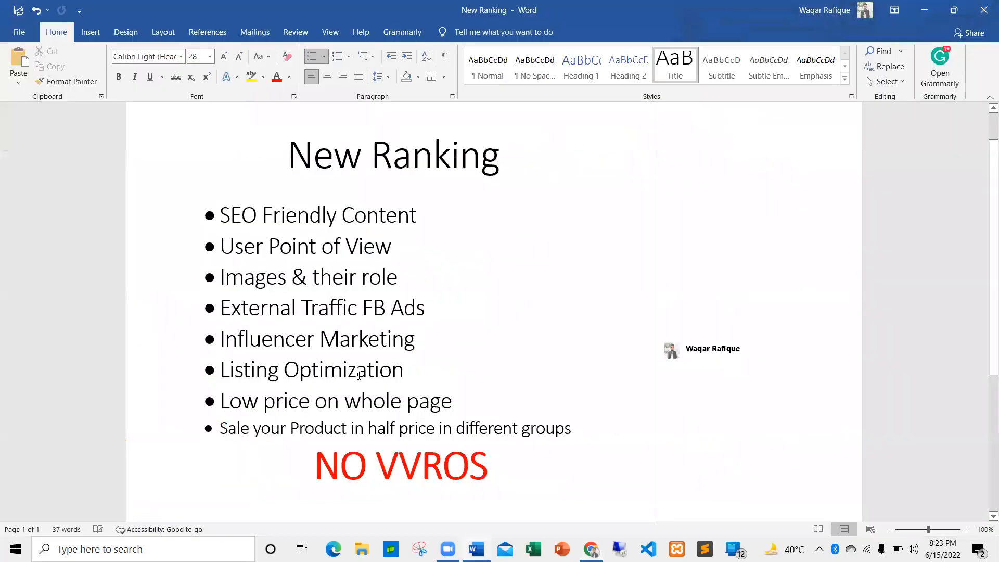
drag(451, 401, 221, 400)
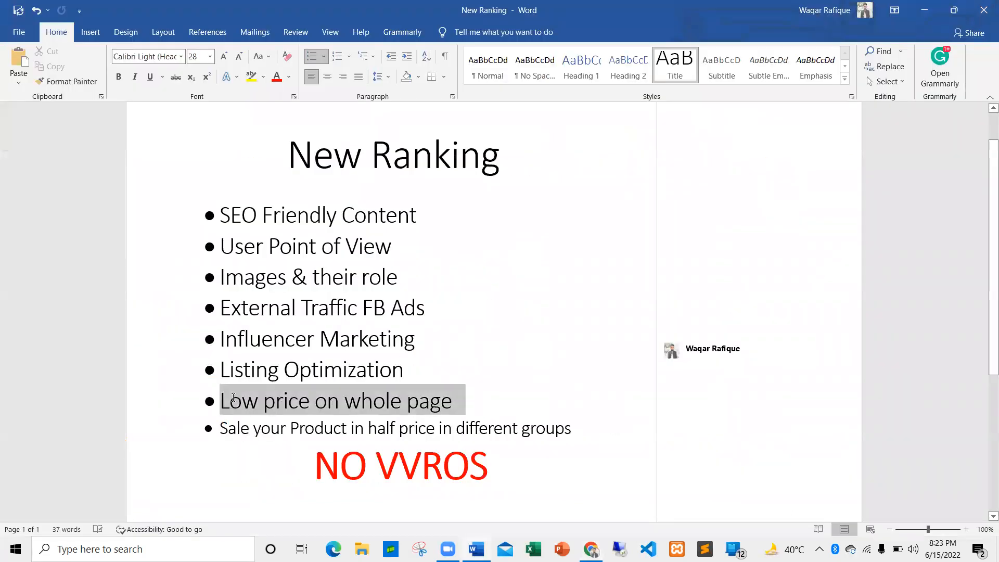
click(422, 400)
Return to the Daraz results and highlight the price of the top-reviewed Samsung Fast Charger once more.
key(alt+Tab)
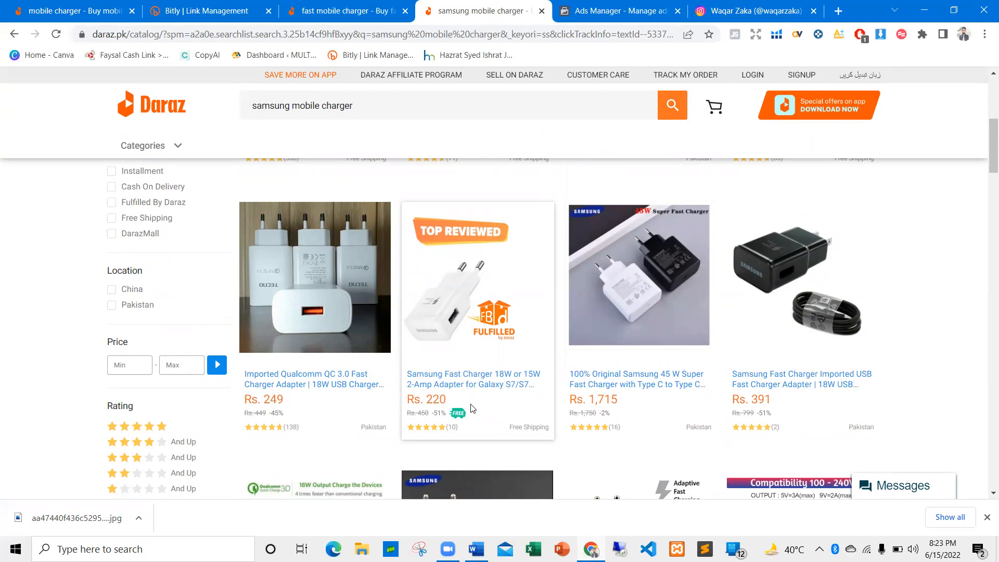
double_click(435, 397)
click(452, 399)
scroll(479, 364, down, 1)
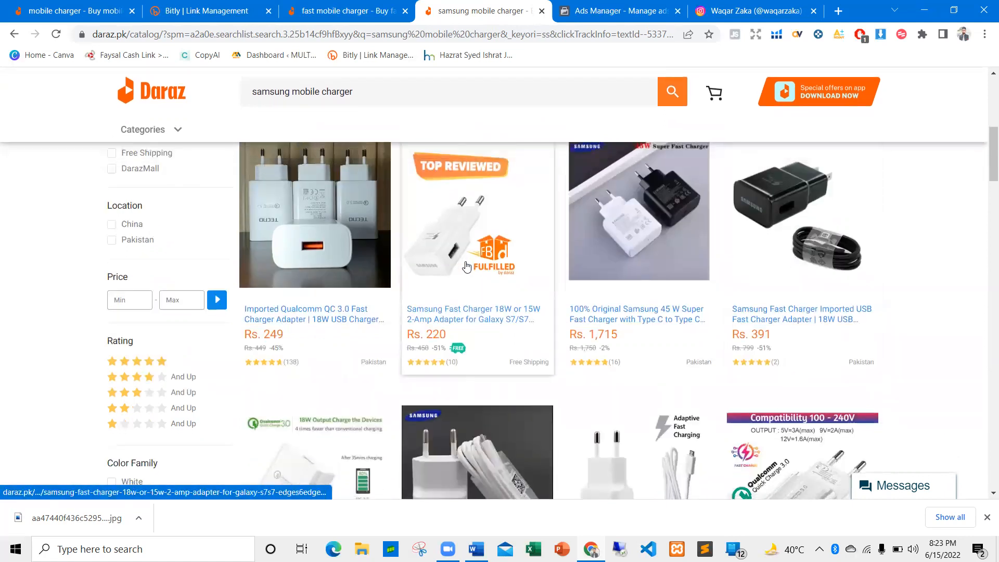
Compare prices in the following rows, highlighting those of the Original Samsung Fast Charger and the Samsung S8 S9 Plus charger.
scroll(611, 275, down, 4)
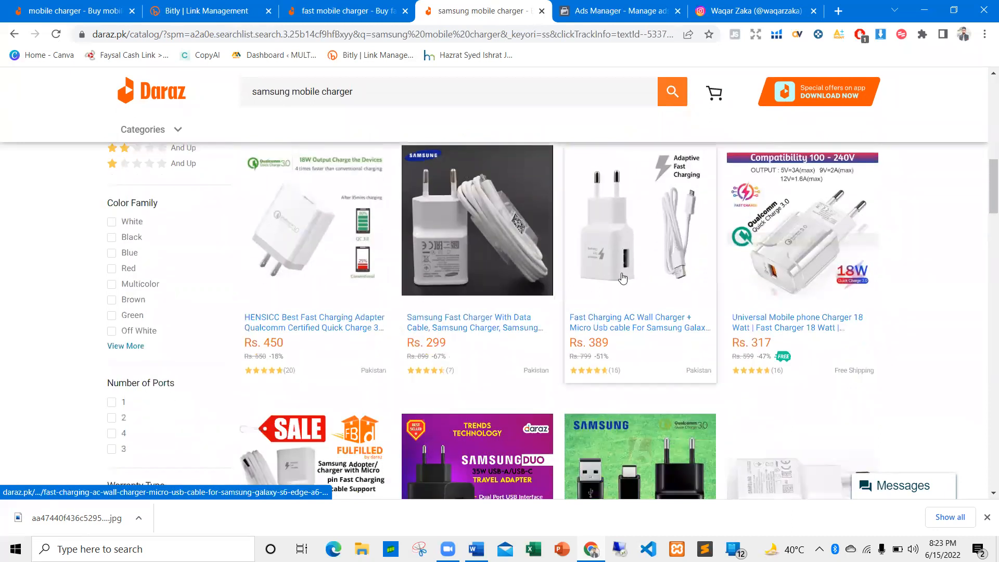
scroll(758, 247, down, 2)
scroll(758, 248, down, 3)
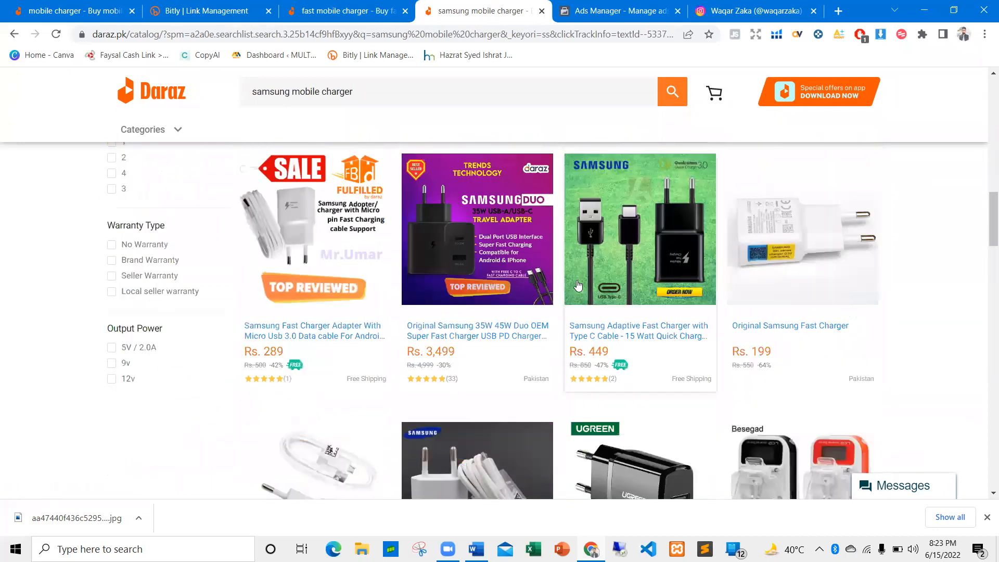
scroll(752, 290, down, 1)
triple_click(769, 289)
click(769, 288)
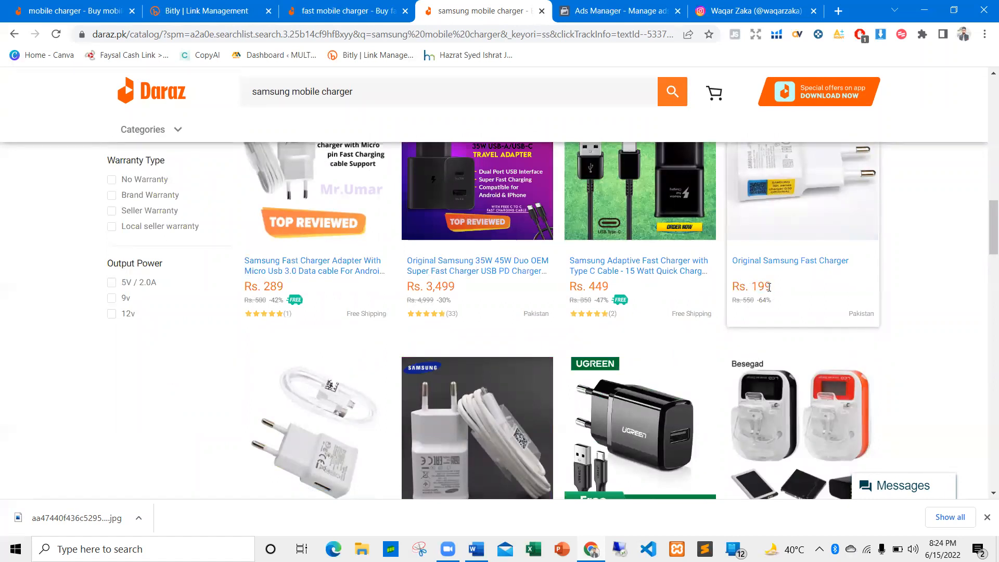
scroll(769, 287, down, 3)
scroll(262, 419, up, 2)
scroll(263, 419, down, 2)
double_click(273, 363)
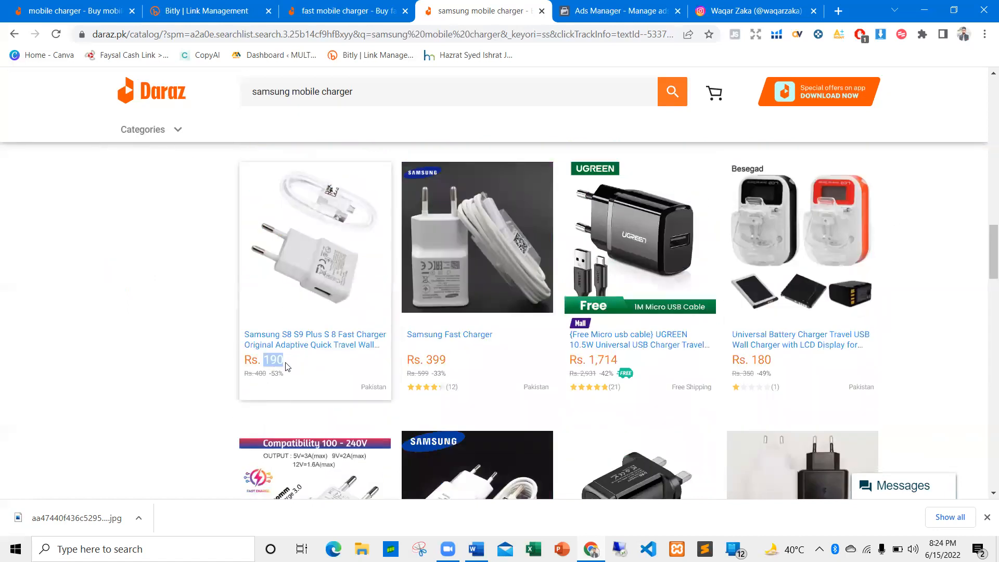
Check the prices of the remaining listings to the end of the results page, and revisit the Samsung S8 S9 Plus charger.
scroll(286, 366, down, 4)
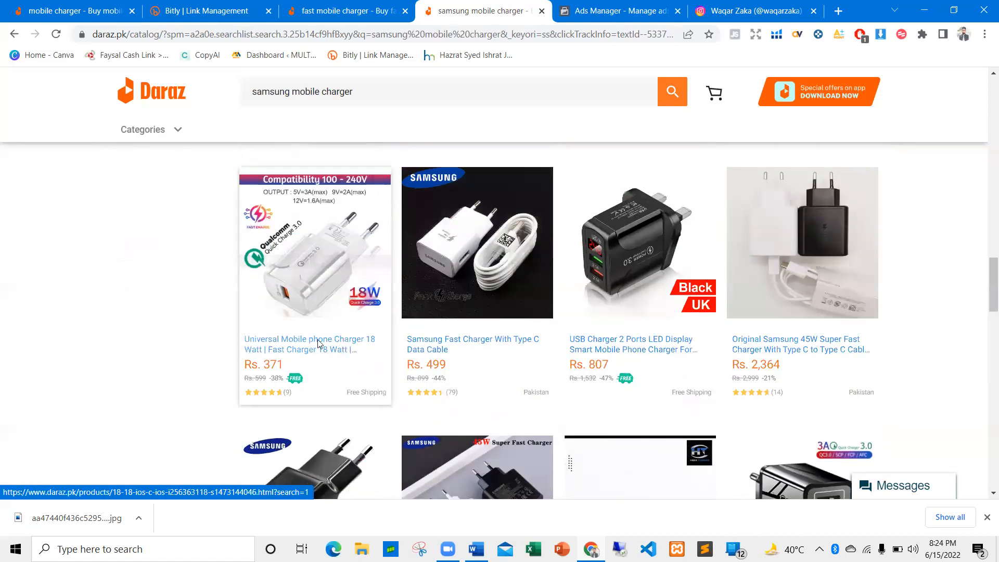
scroll(319, 343, down, 3)
scroll(407, 290, down, 4)
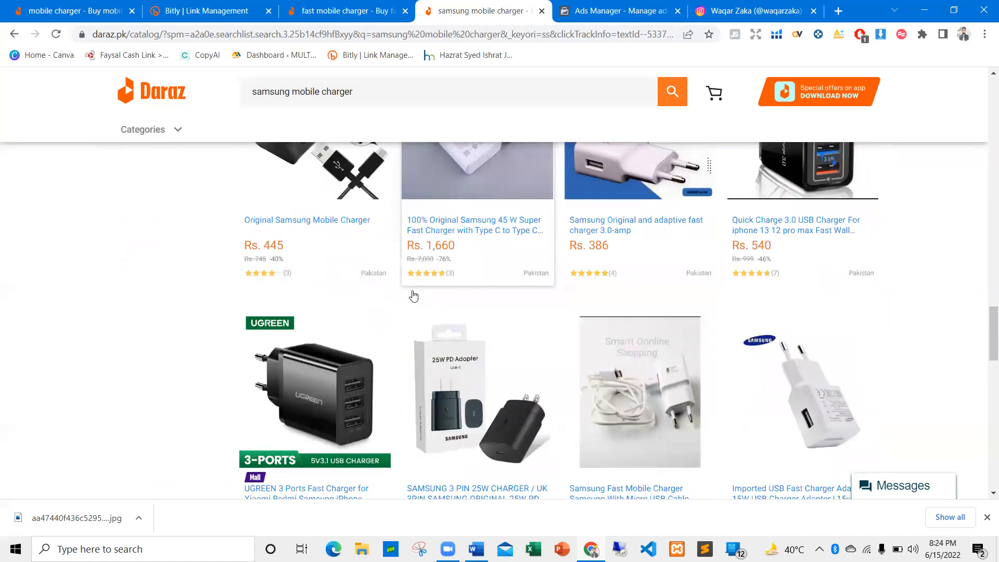
scroll(414, 295, down, 7)
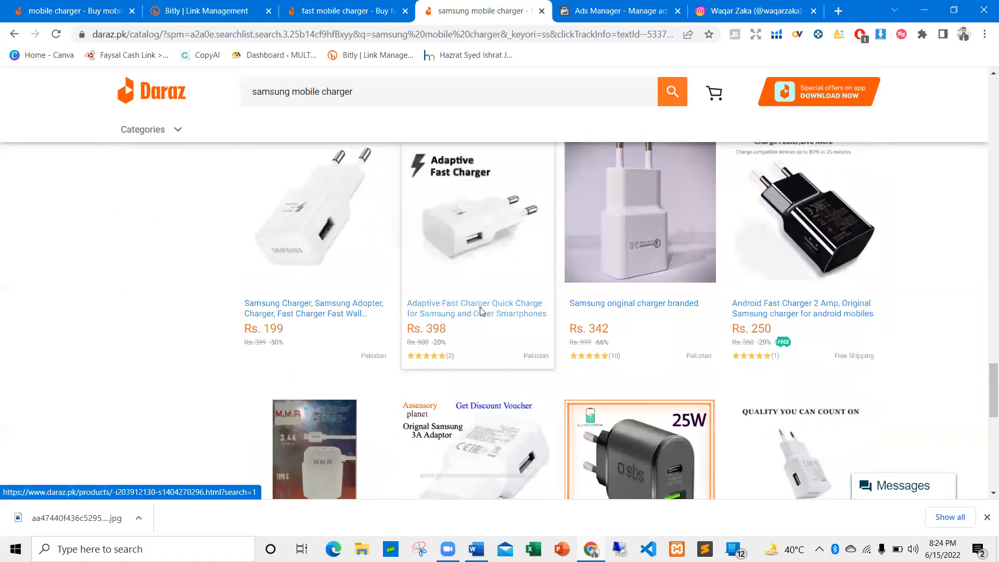
scroll(481, 311, down, 5)
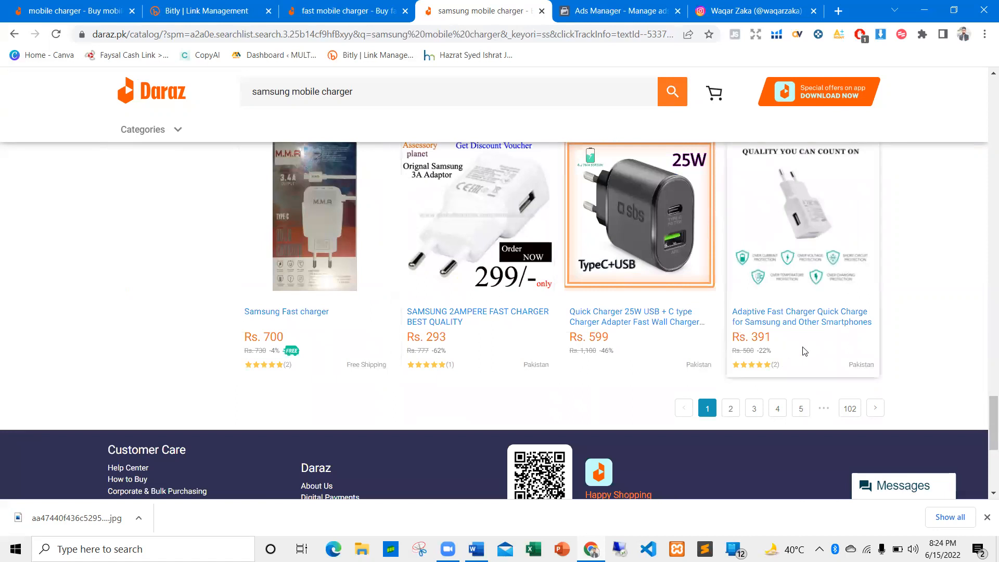
scroll(805, 351, up, 15)
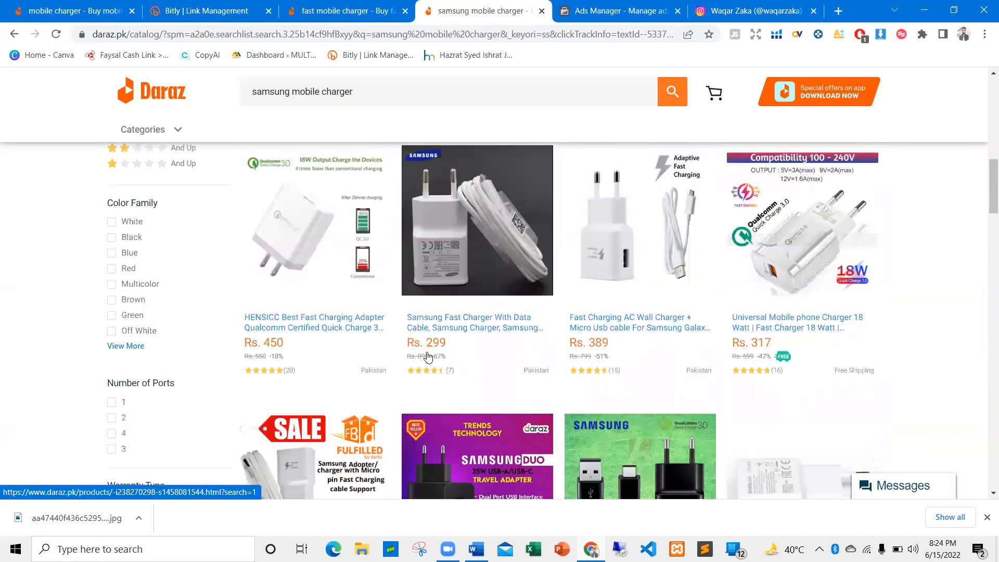
scroll(312, 364, down, 2)
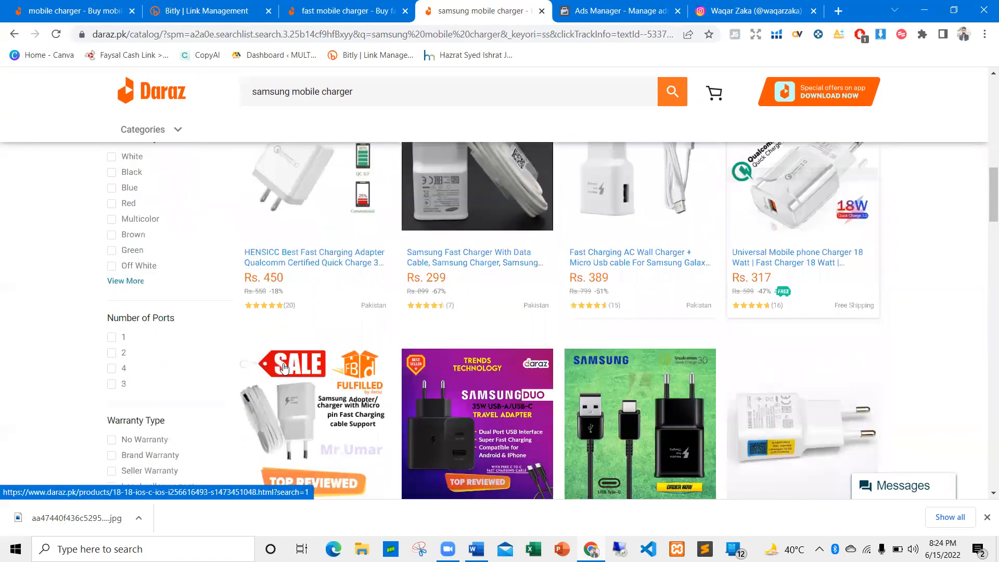
scroll(283, 369, down, 8)
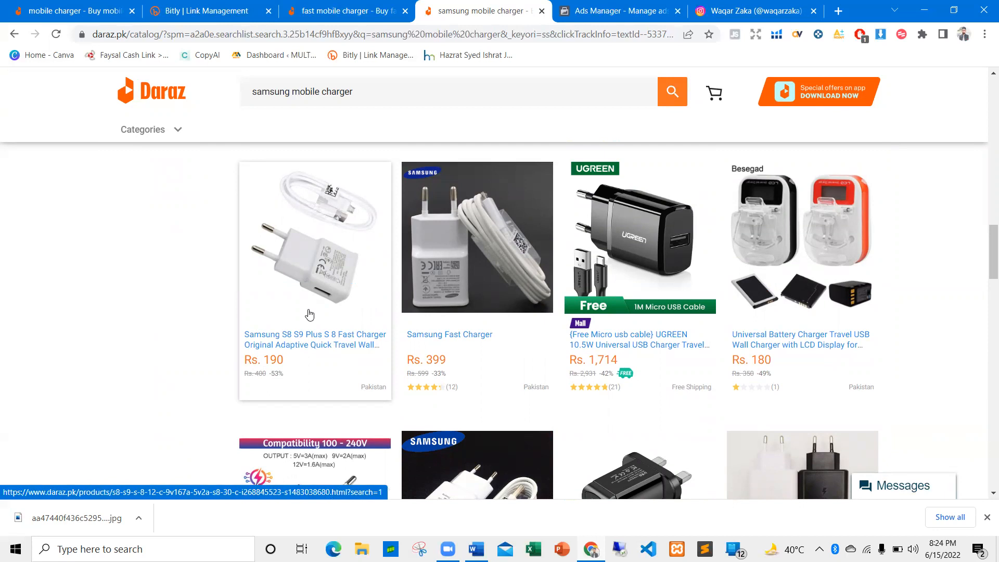
Highlight the number of items found for "samsung mobile charger" above the search results.
scroll(364, 328, up, 10)
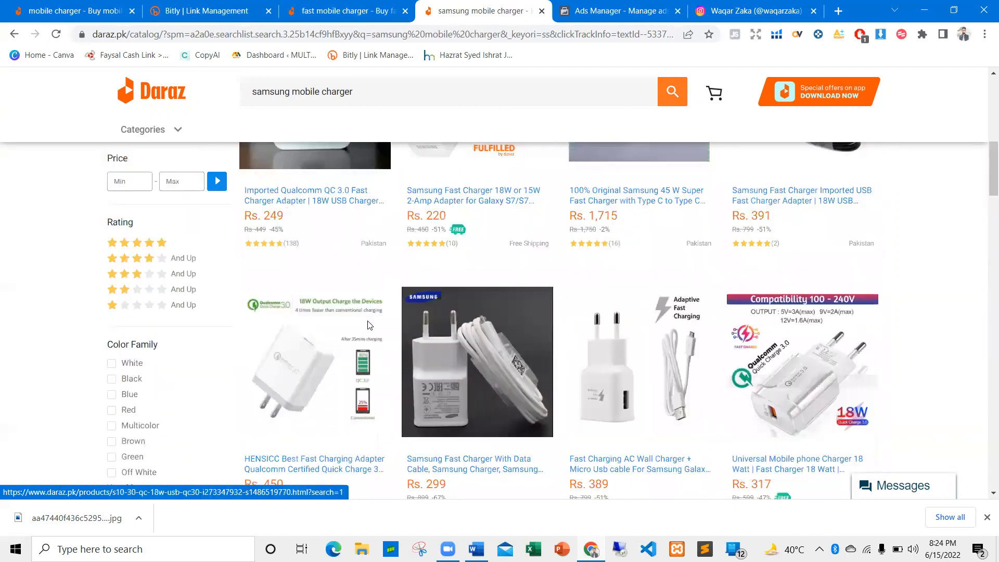
scroll(378, 302, up, 5)
triple_click(250, 213)
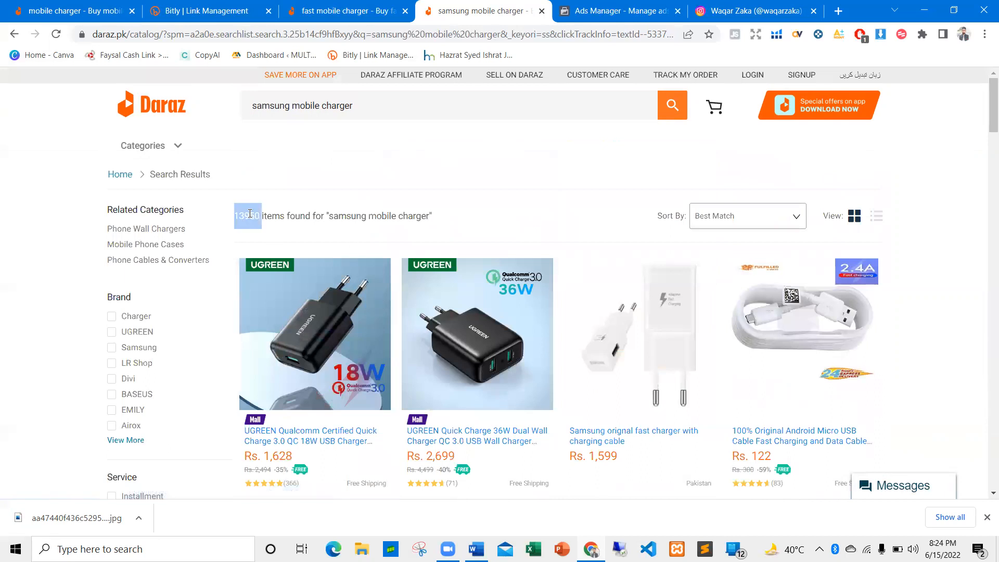
click(250, 213)
Scan down the results again and highlight the selling price of the Samsung S8 S9 Plus charger.
scroll(303, 292, down, 10)
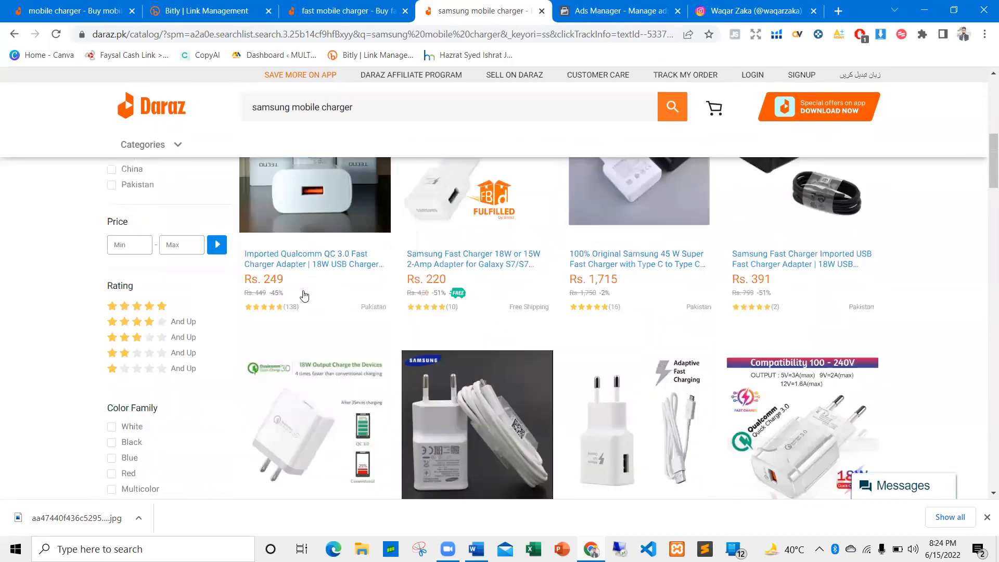
scroll(303, 298, down, 10)
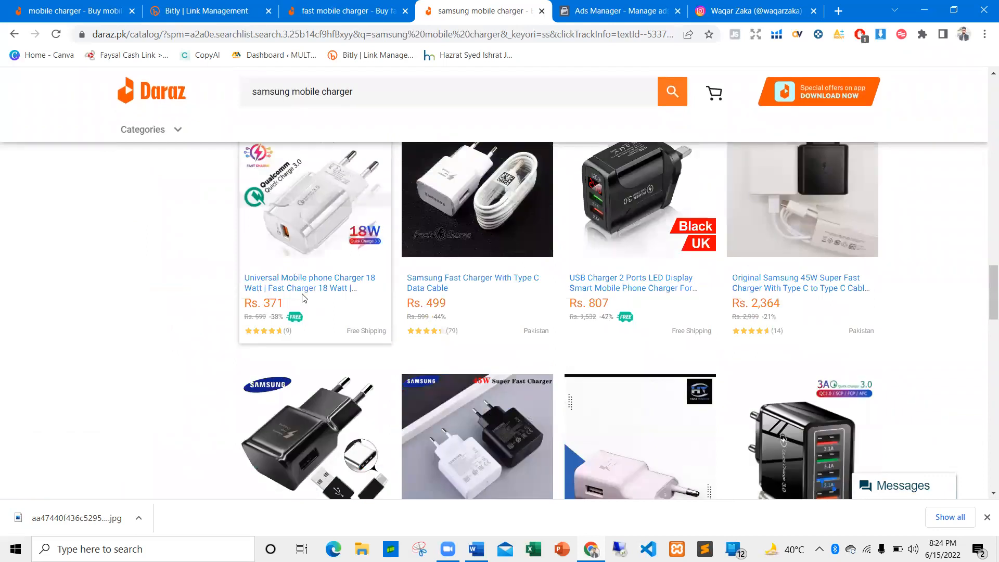
scroll(304, 297, down, 4)
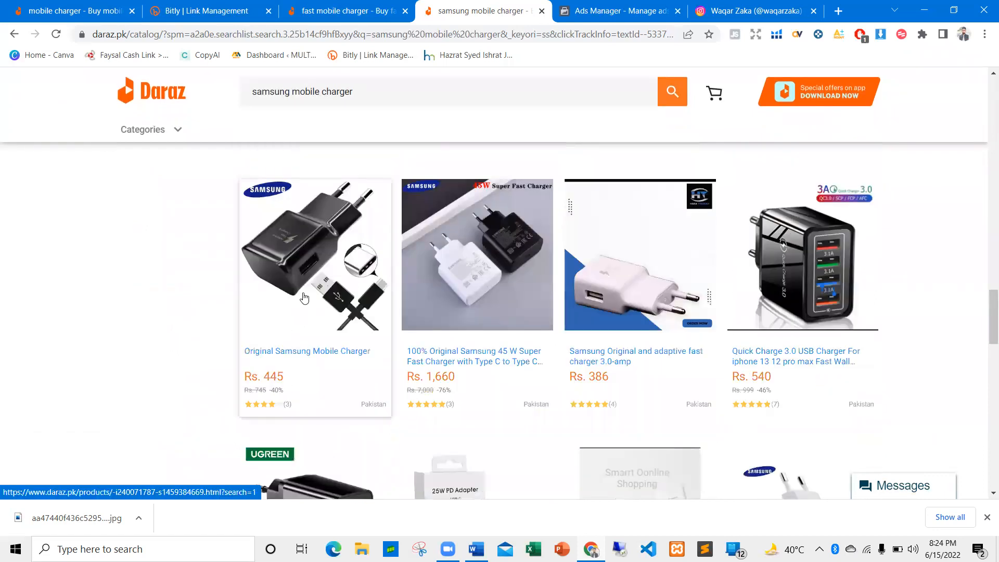
scroll(305, 297, up, 2)
scroll(303, 296, up, 8)
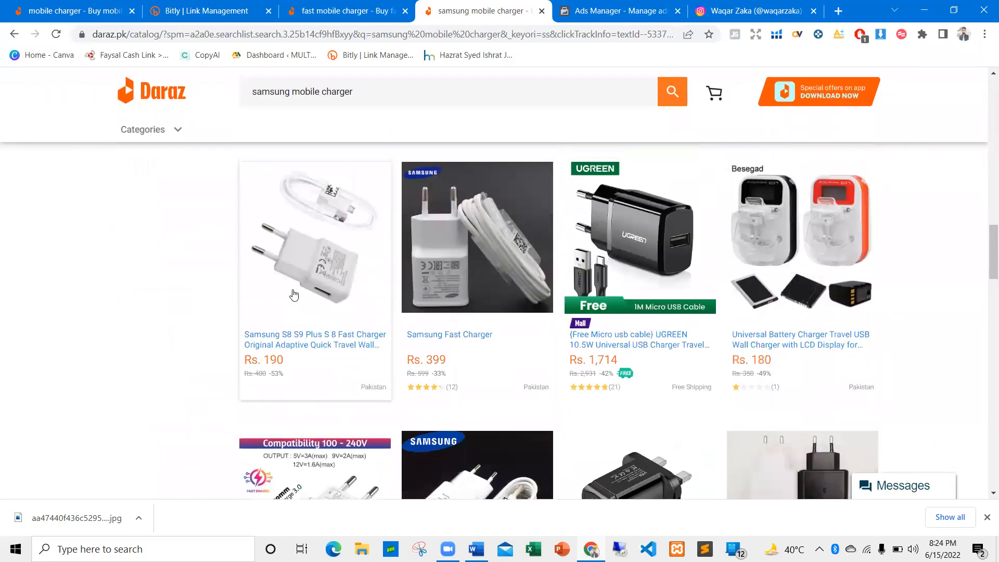
double_click(274, 360)
click(286, 363)
double_click(274, 360)
click(303, 363)
Highlight the original price and the discount percentage of the Samsung S8 S9 Plus charger.
drag(285, 374, 230, 373)
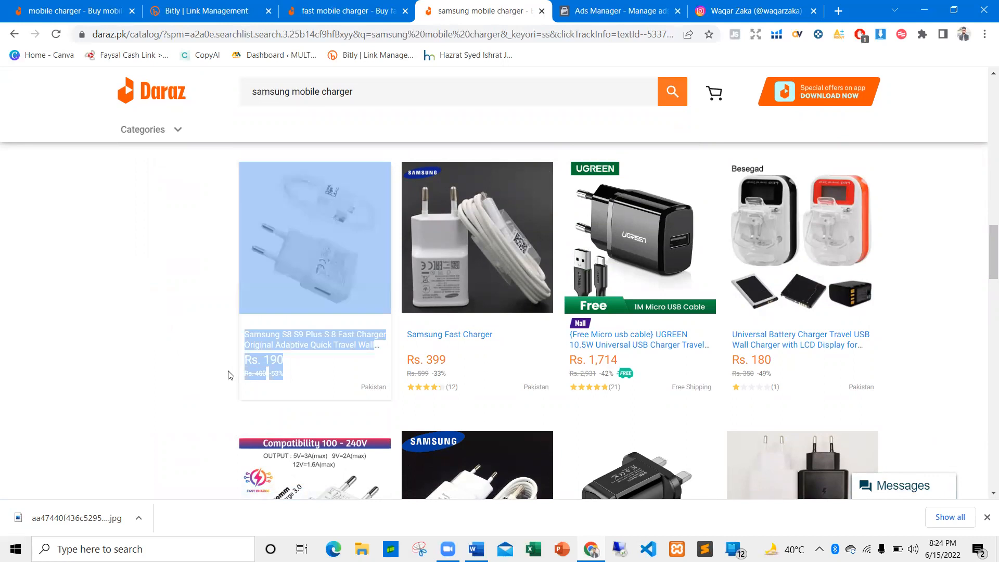
click(300, 377)
double_click(260, 374)
double_click(275, 374)
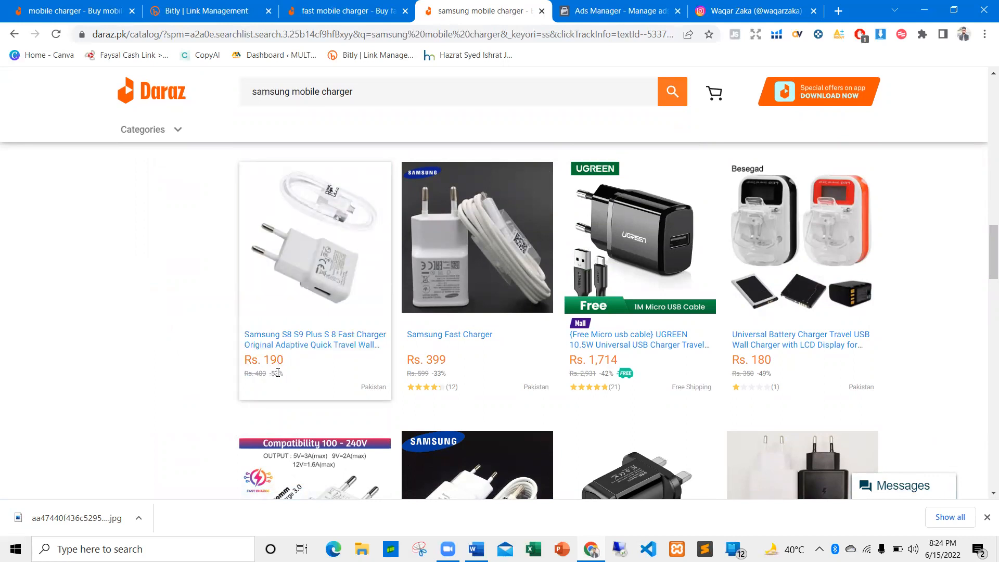
Highlight the crossed-out price and discount under the Rs. 190 Samsung charger once more.
drag(290, 376, 239, 374)
click(300, 370)
double_click(274, 373)
click(310, 378)
mouse_move(279, 375)
mouse_down()
mouse_move(229, 367)
mouse_move(295, 366)
mouse_up()
click(291, 375)
click(295, 366)
Go back to the first row of results and highlight the price of the Samsung orignal fast charger with charging cable.
scroll(302, 386, up, 10)
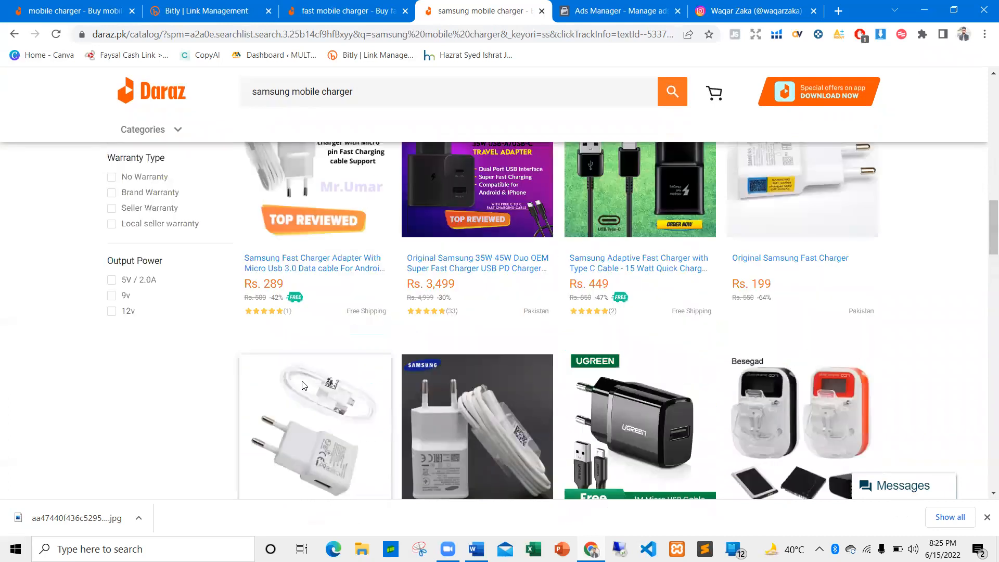
scroll(307, 411, up, 5)
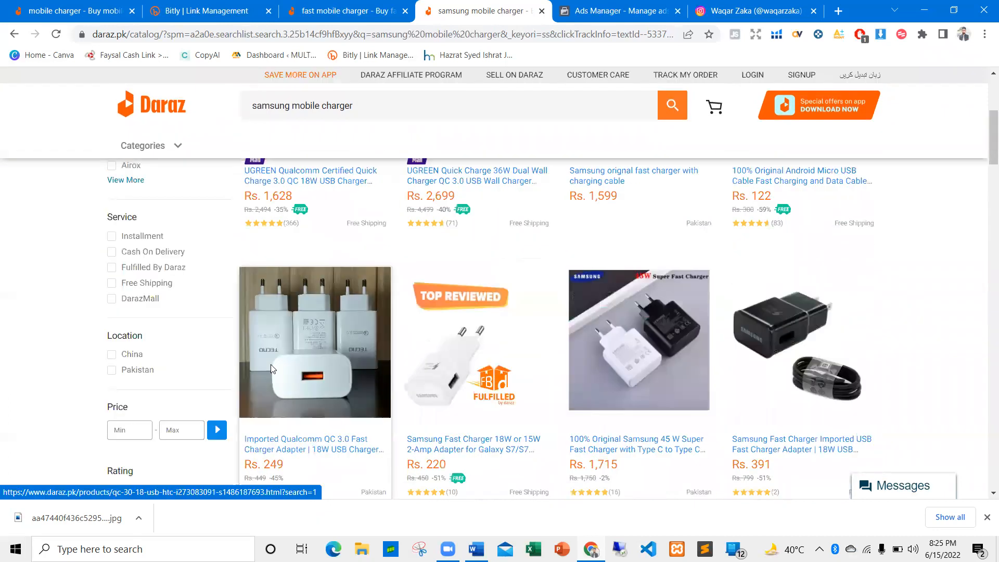
scroll(270, 364, down, 3)
scroll(454, 359, up, 6)
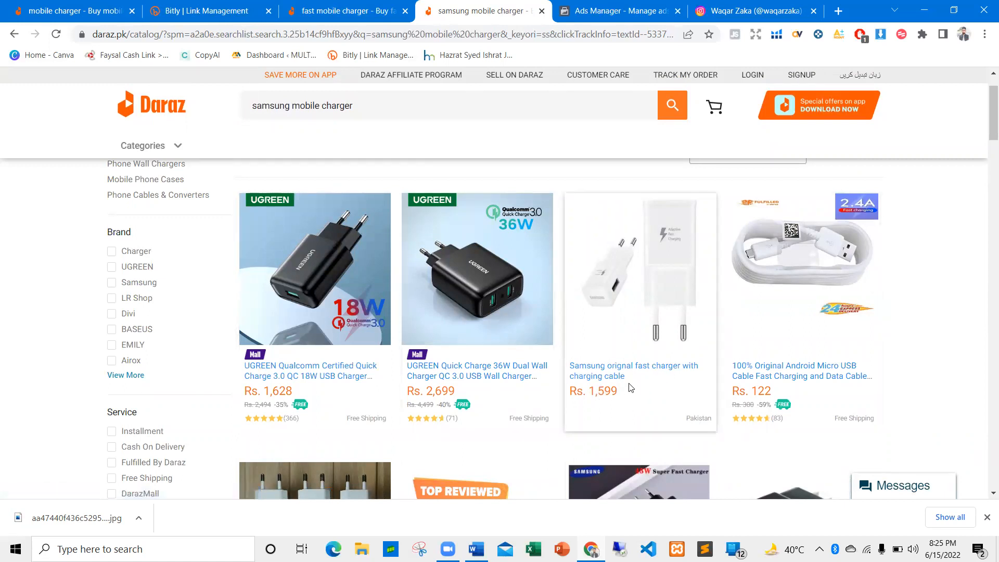
drag(618, 398, 596, 393)
click(645, 401)
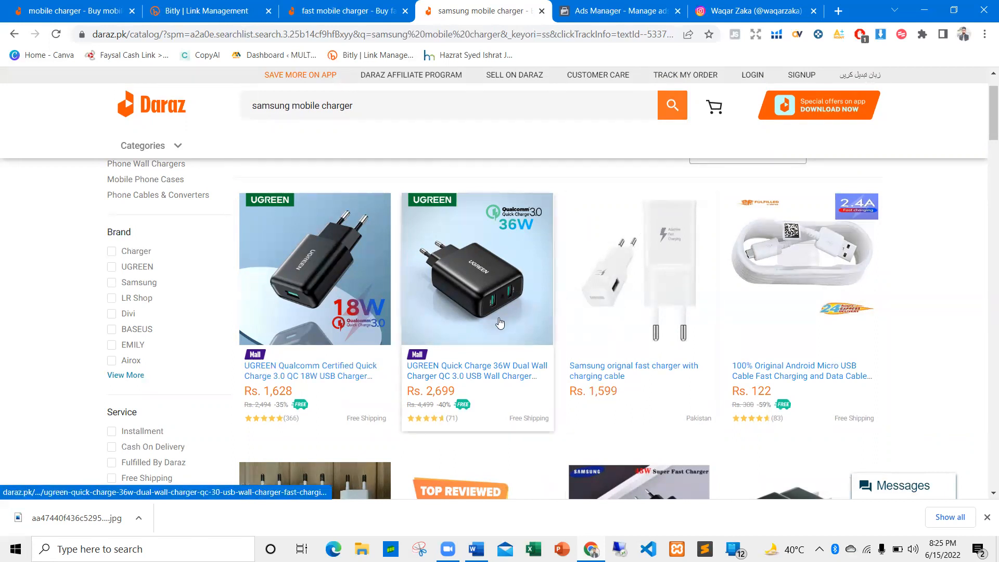
Switch to the New Ranking document in Word and highlight the half-price sale in different groups bullet and the NO VVROS line.
key(alt+Tab)
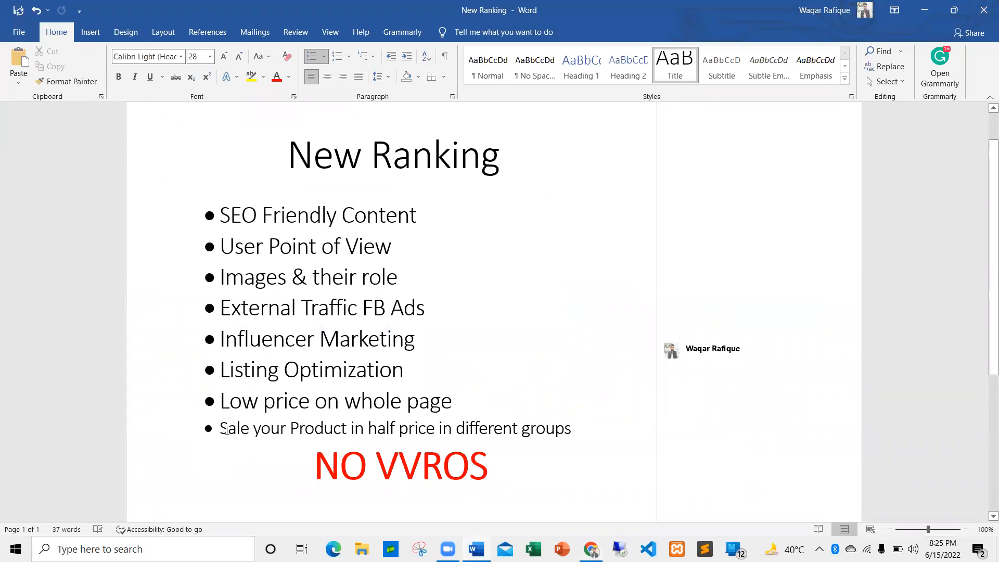
drag(223, 430, 573, 430)
click(572, 431)
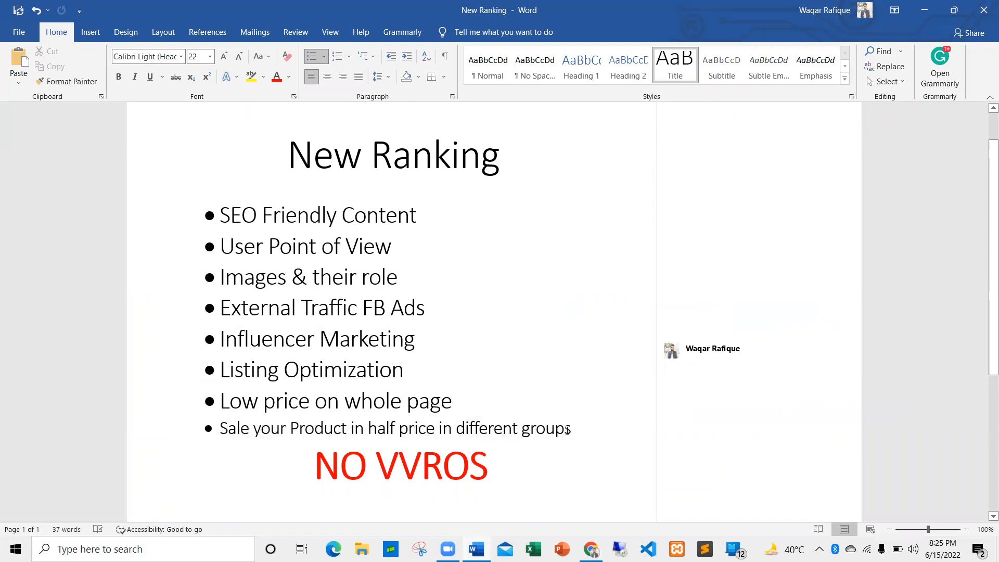
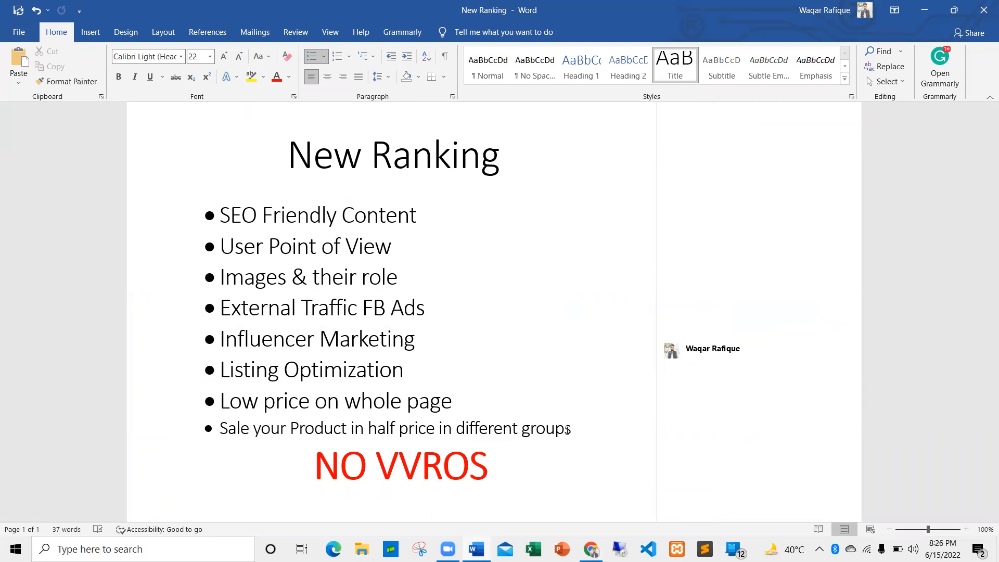
click(568, 430)
drag(327, 454, 294, 464)
click(496, 462)
click(504, 458)
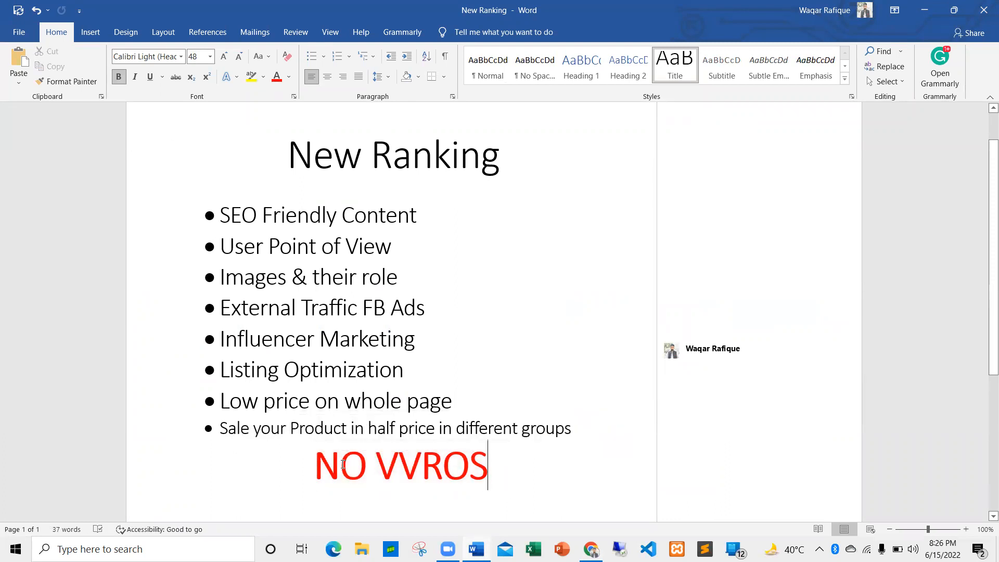
Recap the ranking factors by highlighting the whole list and the influencer marketing, external traffic, images and SEO friendly content bullets.
drag(594, 433, 219, 214)
click(415, 338)
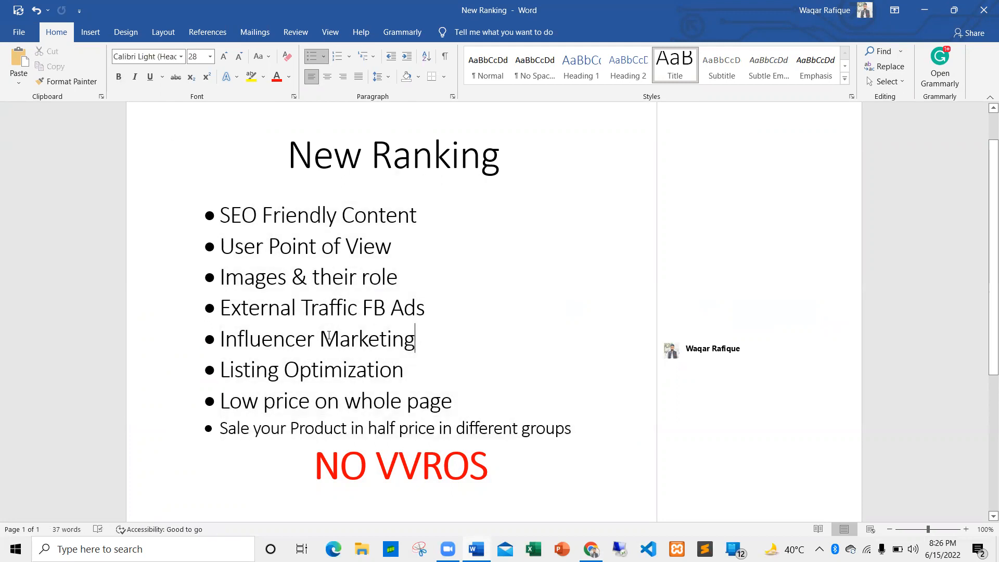
triple_click(300, 340)
triple_click(262, 310)
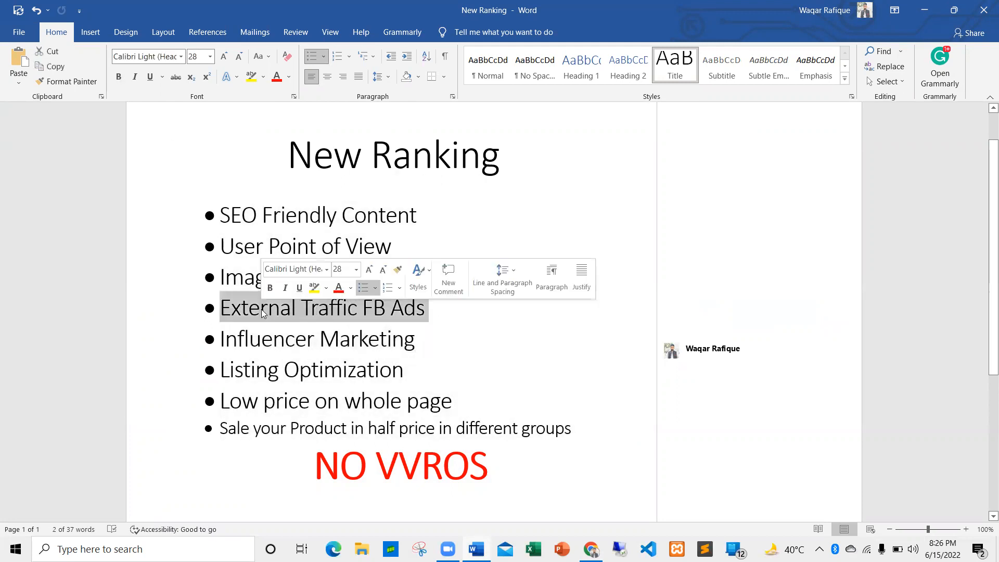
double_click(245, 284)
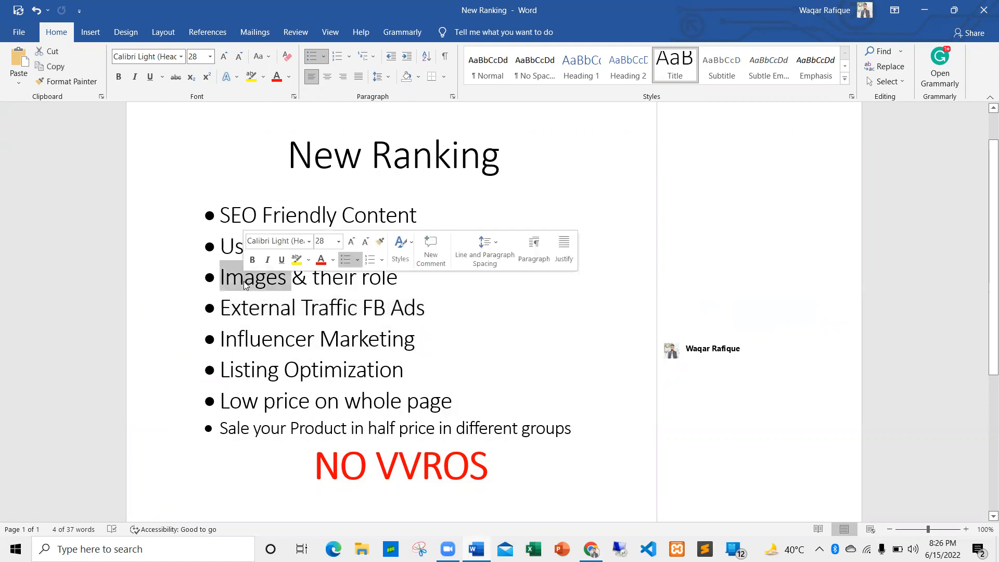
triple_click(255, 224)
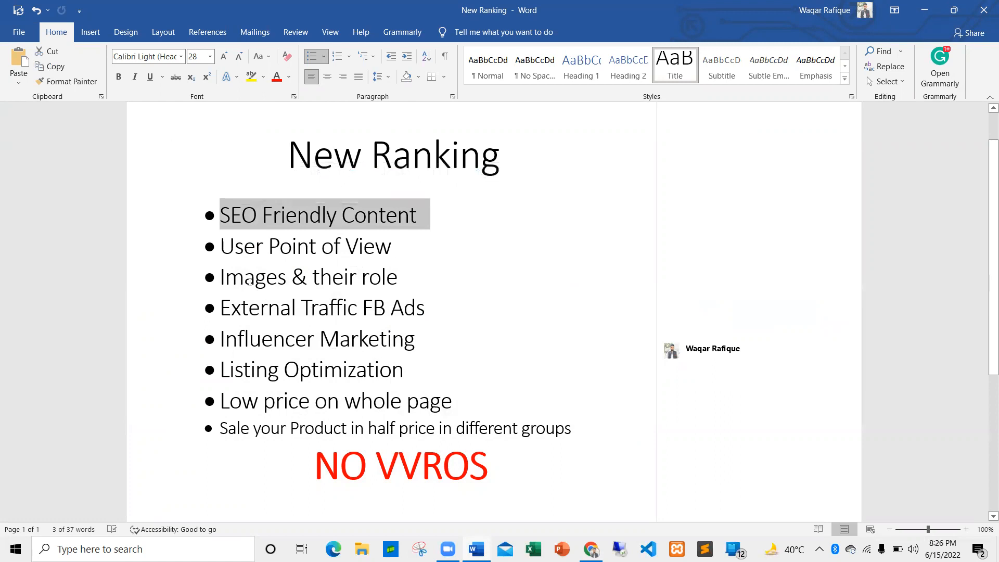
drag(264, 279, 439, 272)
click(425, 310)
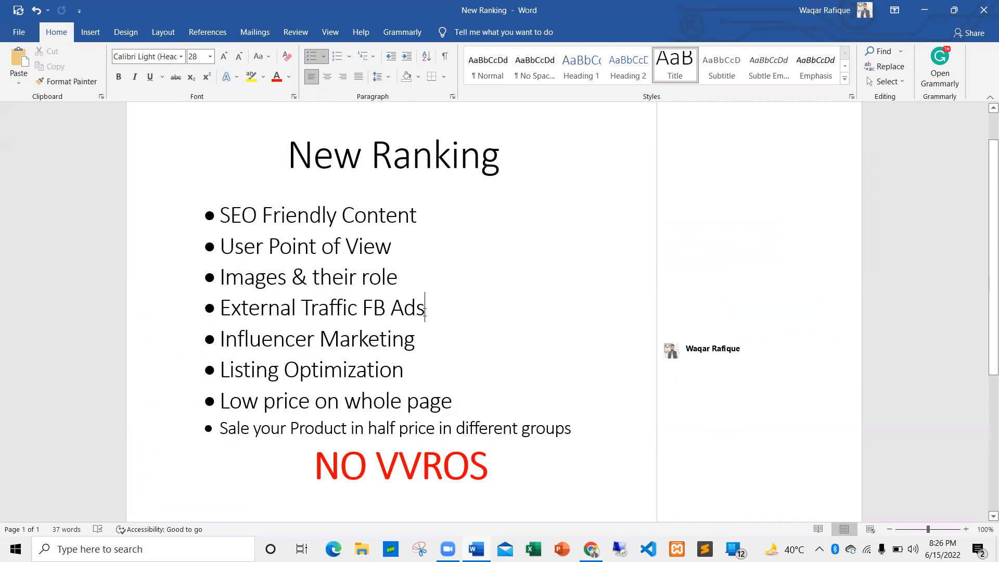
Switch to Chrome and search Google for "creator biz" in a new tab.
key(alt+Tab)
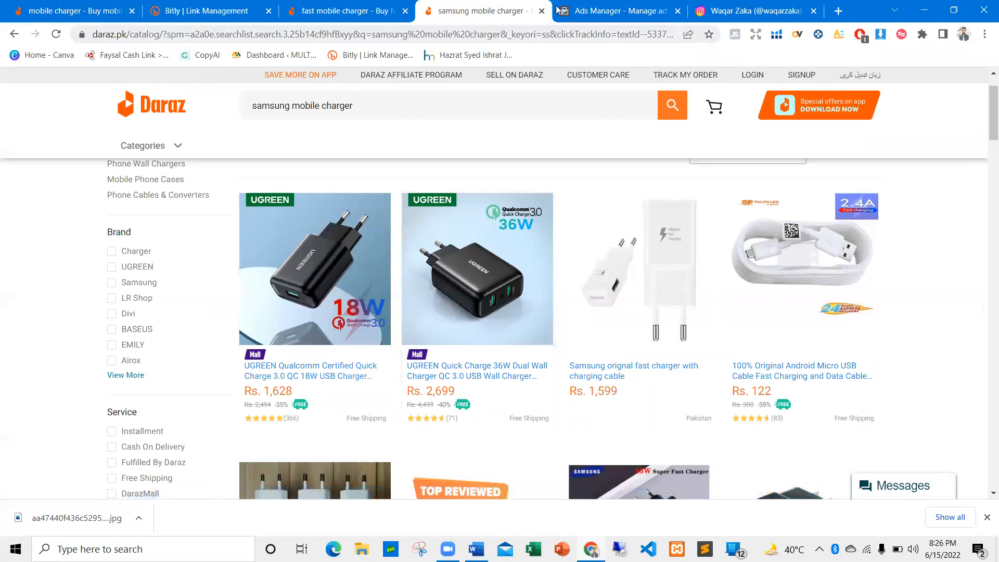
click(837, 10)
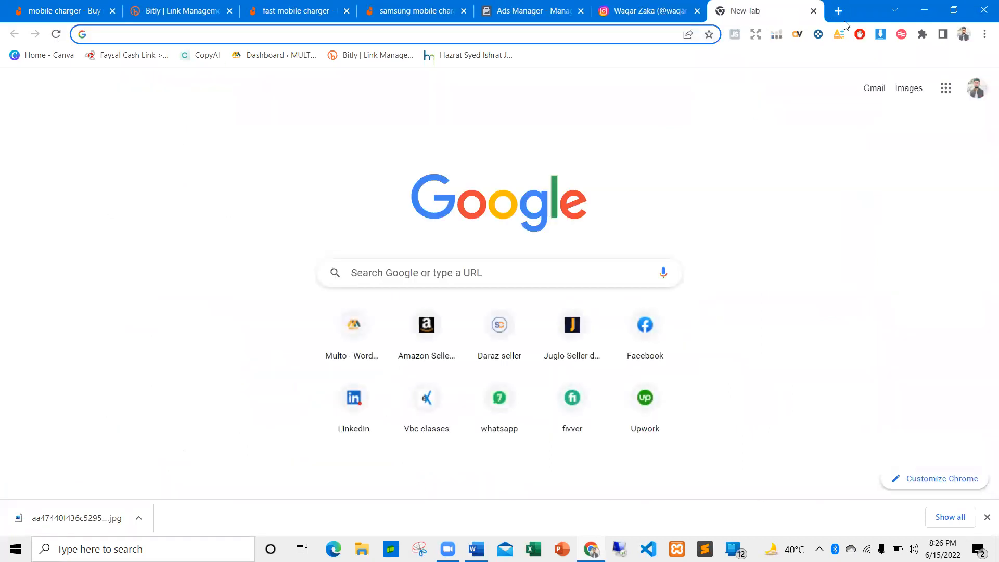
text(cre)
key(Right)
key(BackSpace)
key(BackSpace)
key(BackSpace)
key(BackSpace)
key(BackSpace)
key(BackSpace)
key(BackSpace)
key(BackSpace)
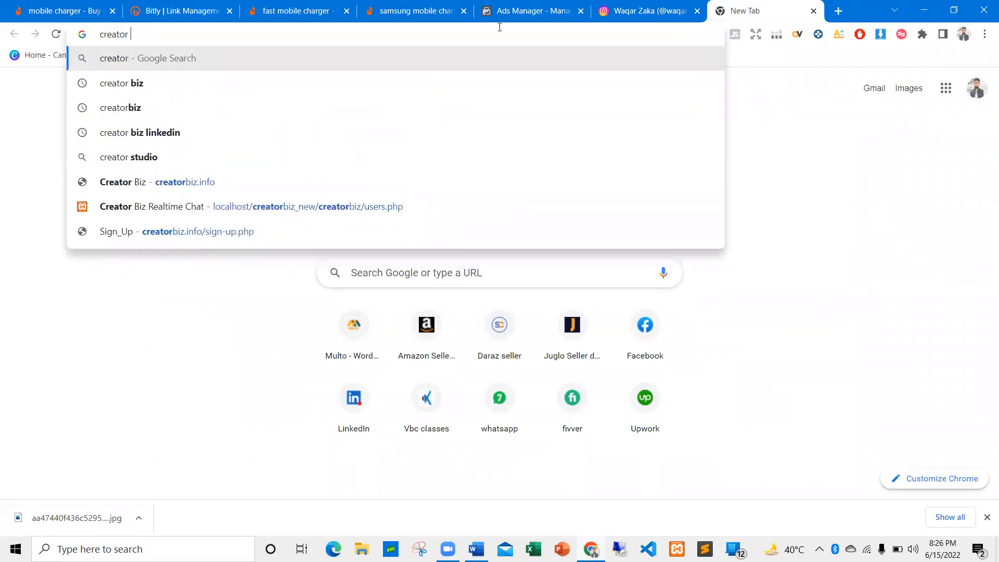
click(195, 80)
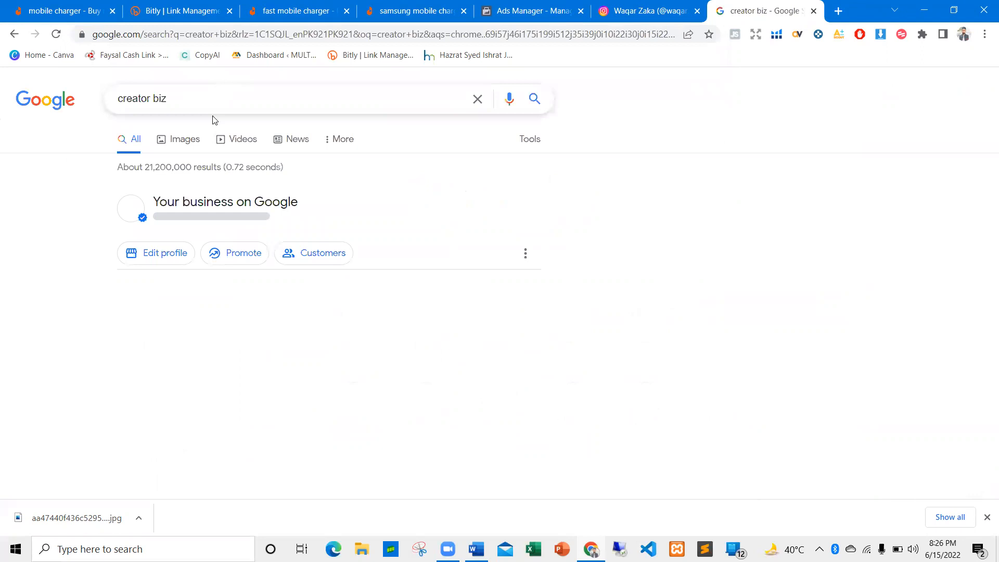
Open the Creator Biz Facebook page from the search results and go to its linked group, Creator Biz E-commerce.
scroll(201, 154, down, 7)
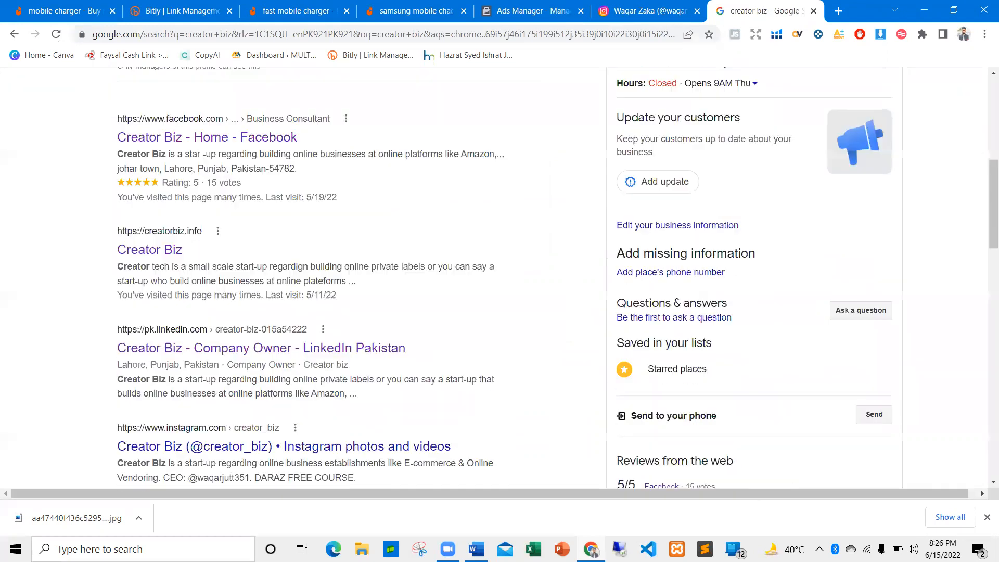
click(197, 145)
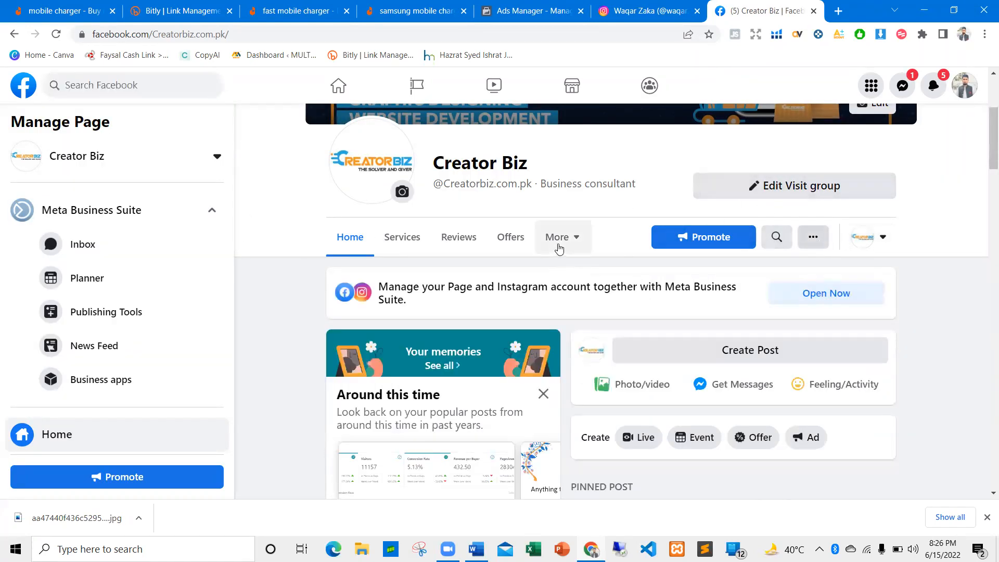
click(559, 243)
click(562, 364)
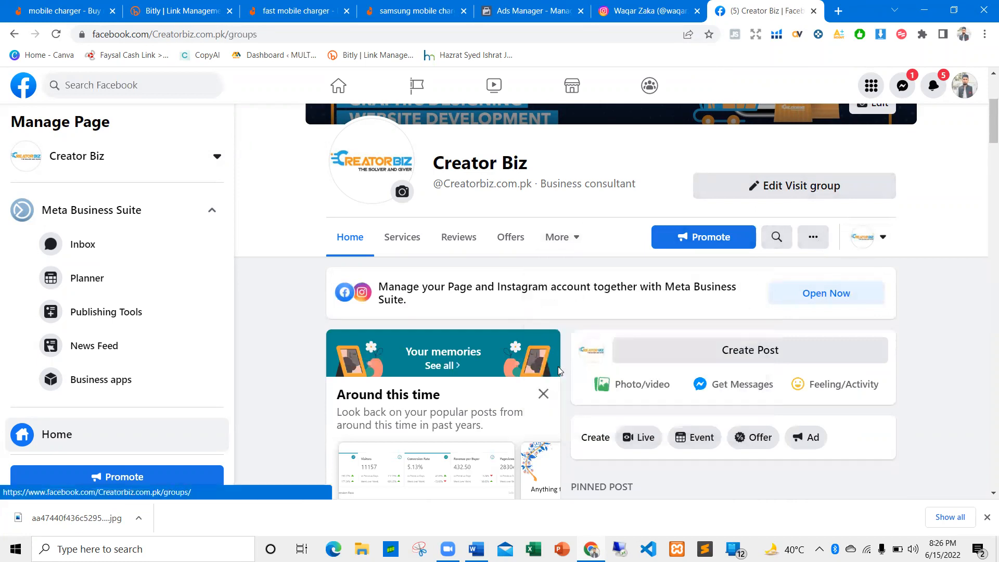
scroll(359, 348, down, 1)
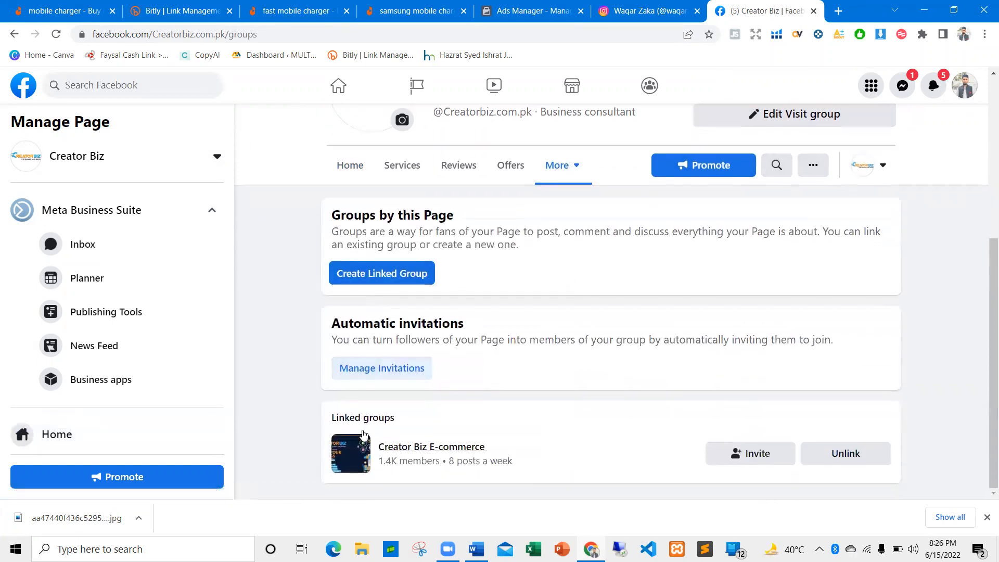
click(390, 451)
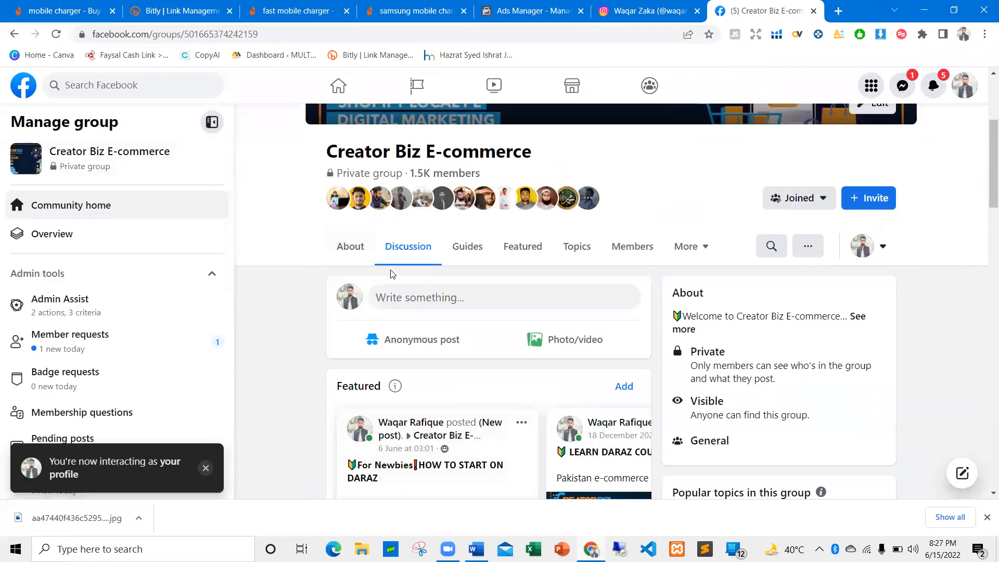
Examine the Creator Biz E-commerce group's cover, member information and featured posts.
scroll(375, 291, up, 4)
scroll(442, 256, down, 3)
scroll(374, 260, down, 4)
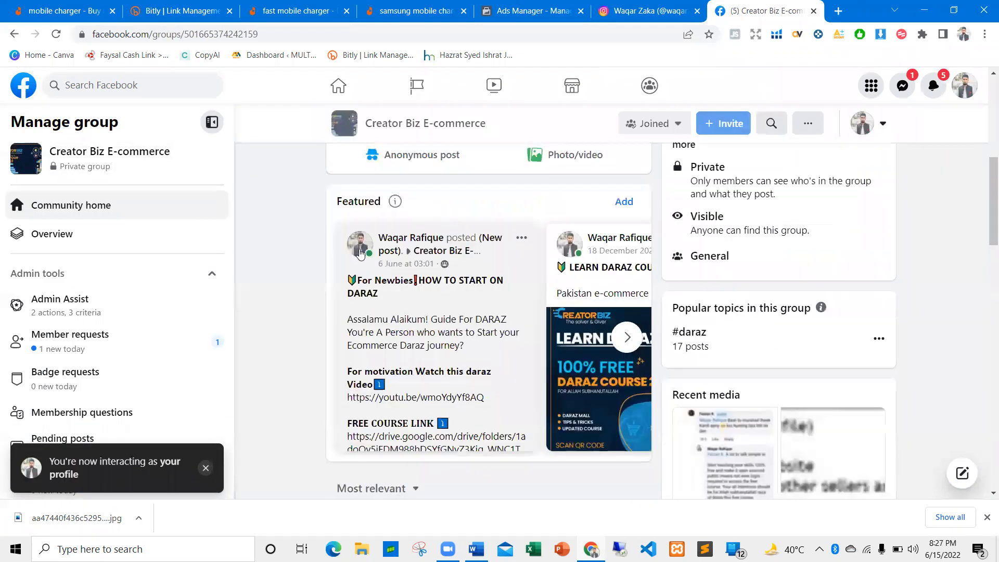
scroll(476, 276, up, 6)
scroll(738, 237, up, 1)
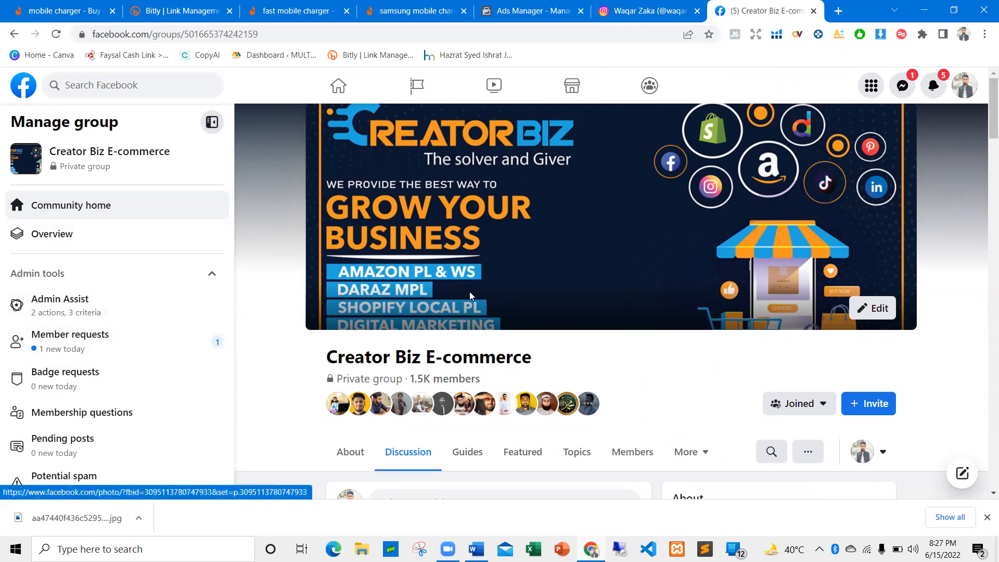
scroll(472, 297, down, 1)
scroll(556, 320, down, 7)
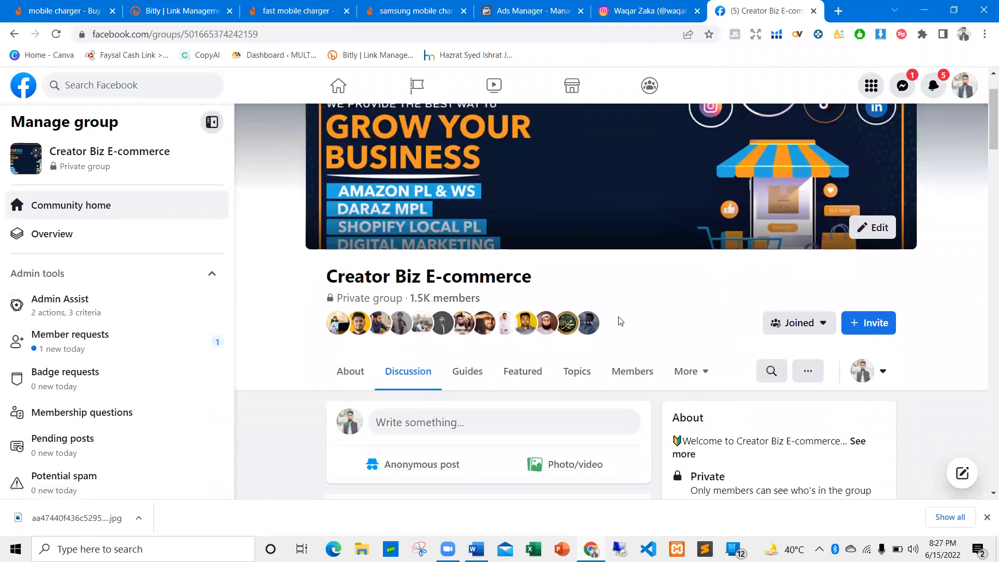
Review the "How To Hire Easy Pay Teams ?" post and expand its previous answers to read the comments.
scroll(380, 295, down, 15)
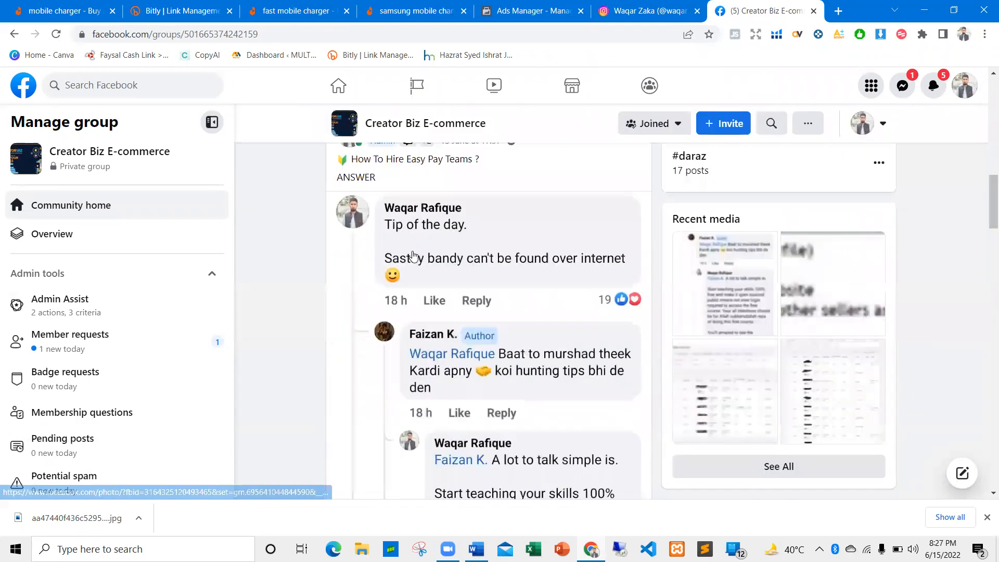
scroll(424, 282, down, 3)
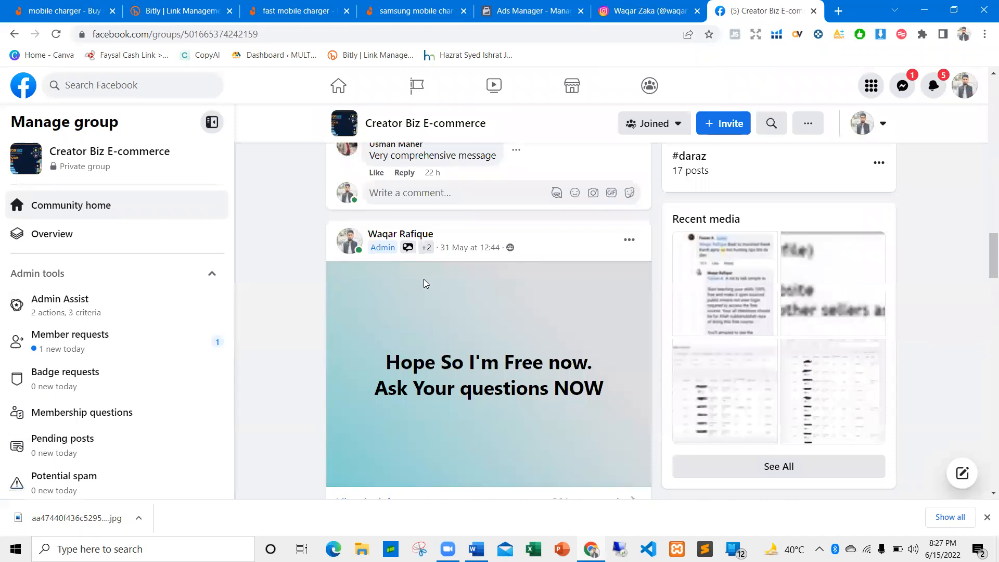
scroll(424, 282, up, 11)
scroll(392, 192, up, 5)
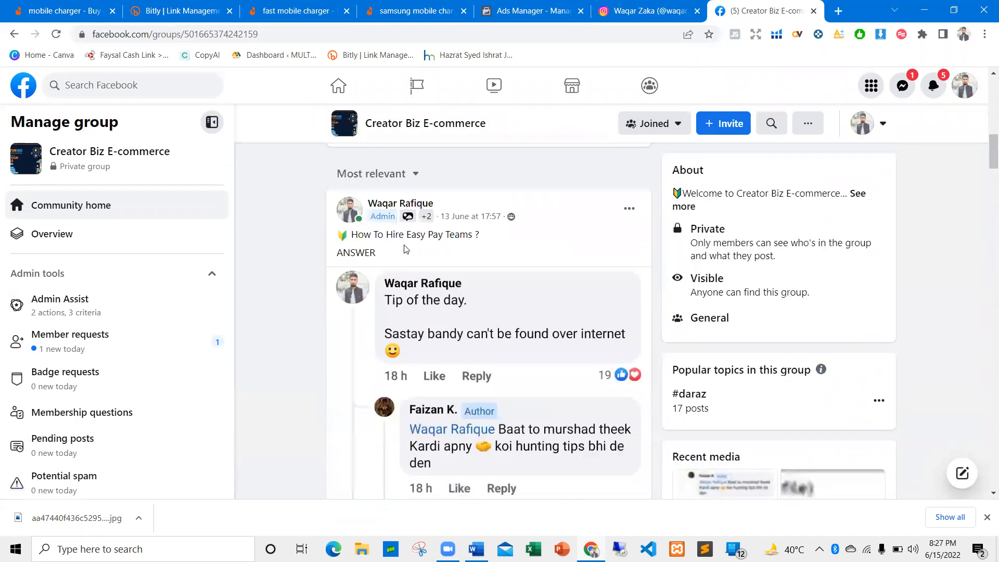
scroll(467, 370, down, 15)
scroll(467, 371, down, 3)
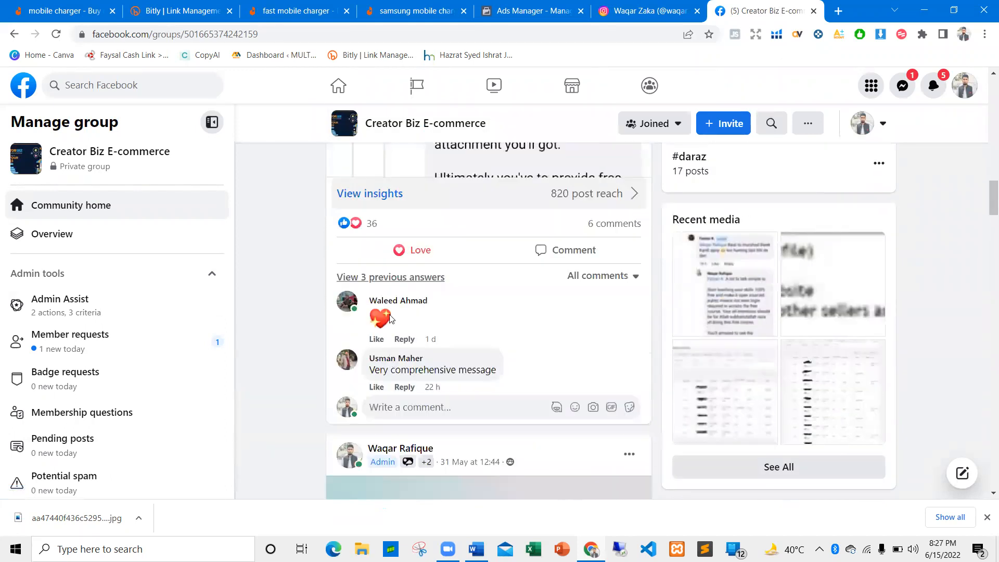
click(391, 257)
scroll(367, 287, down, 1)
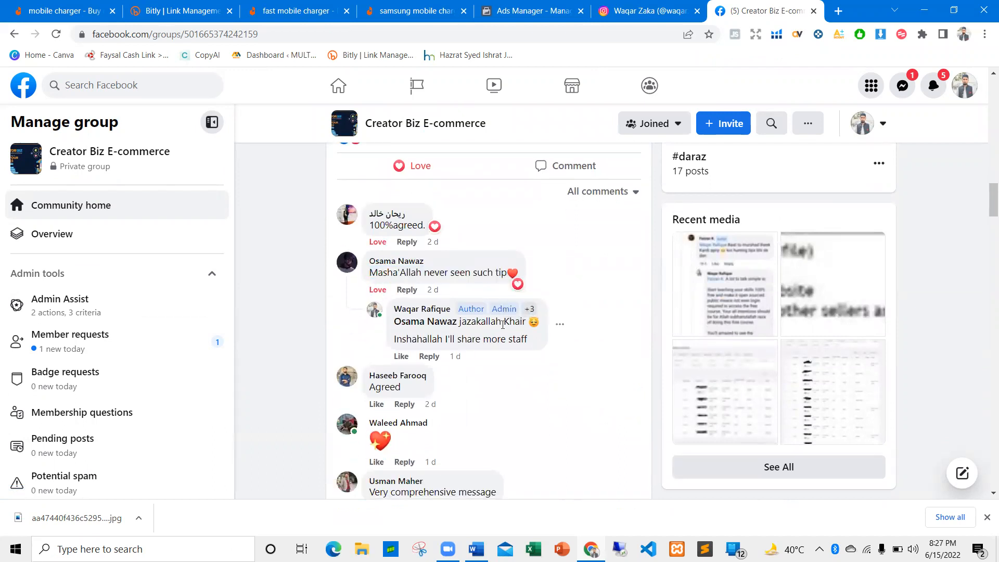
Look through the group's older discussion posts, including member questions, the sticker supplier request and the growth model post.
scroll(503, 325, down, 6)
scroll(494, 304, down, 2)
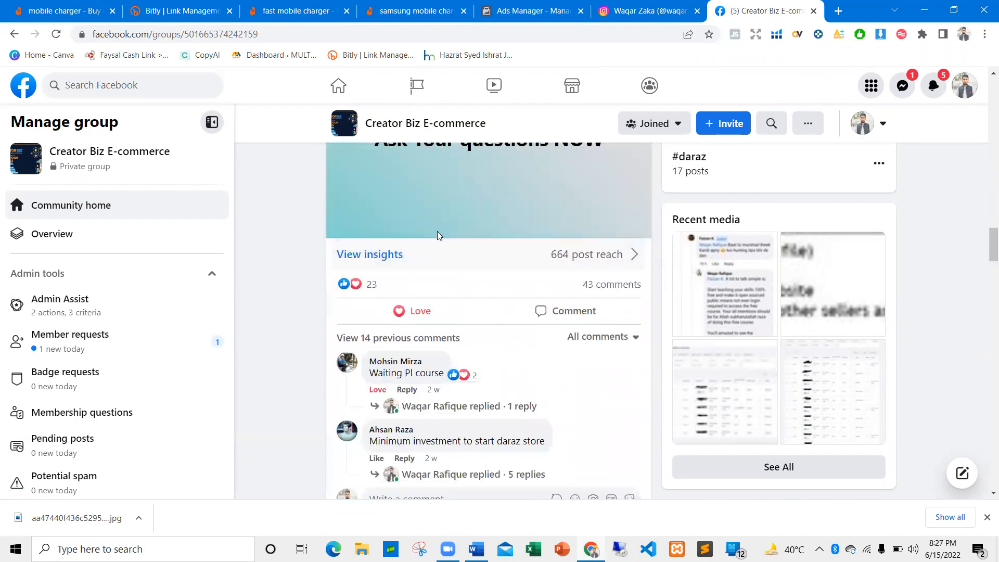
scroll(401, 310, down, 5)
scroll(381, 318, down, 1)
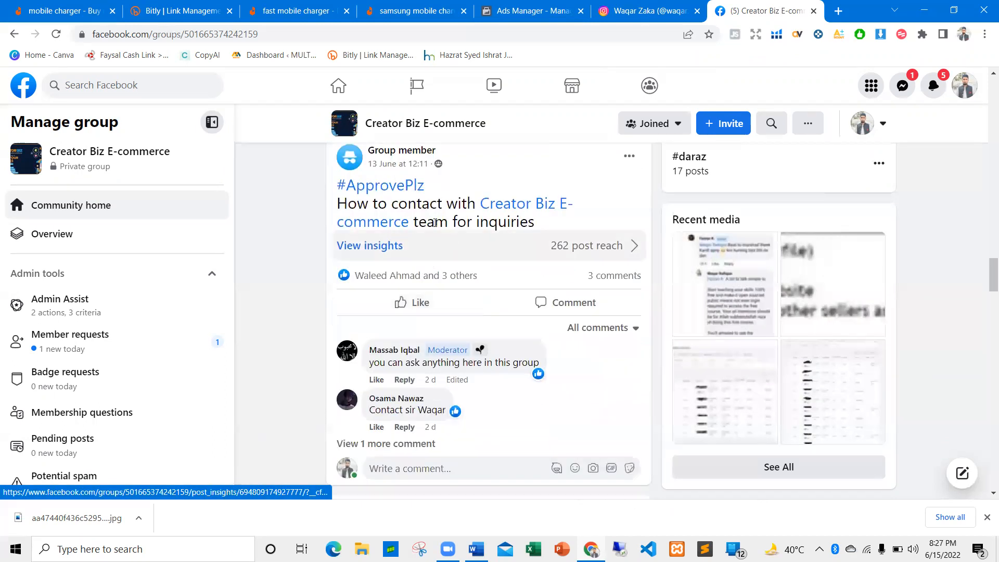
scroll(359, 302, down, 4)
scroll(354, 295, down, 3)
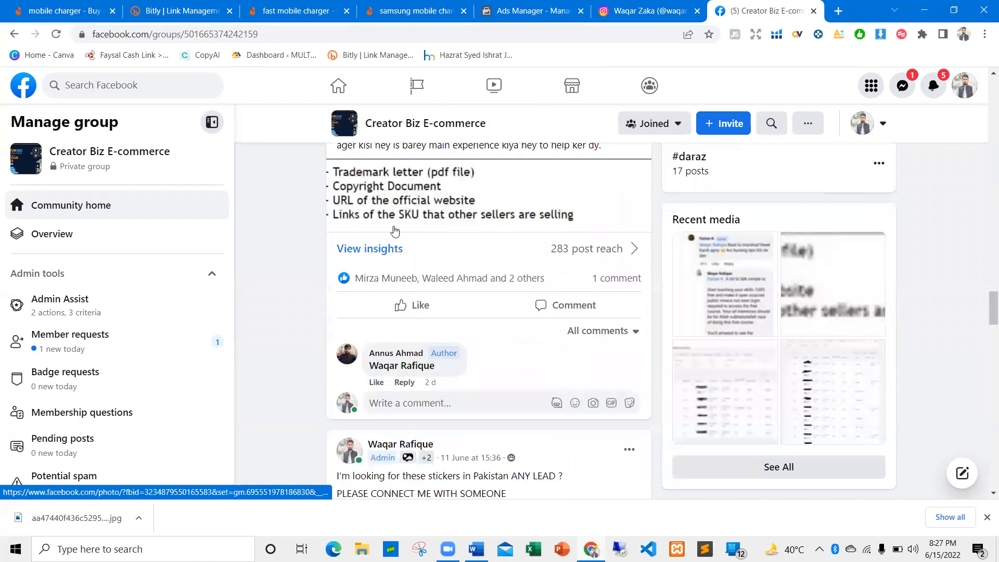
scroll(482, 341, down, 2)
scroll(484, 354, down, 9)
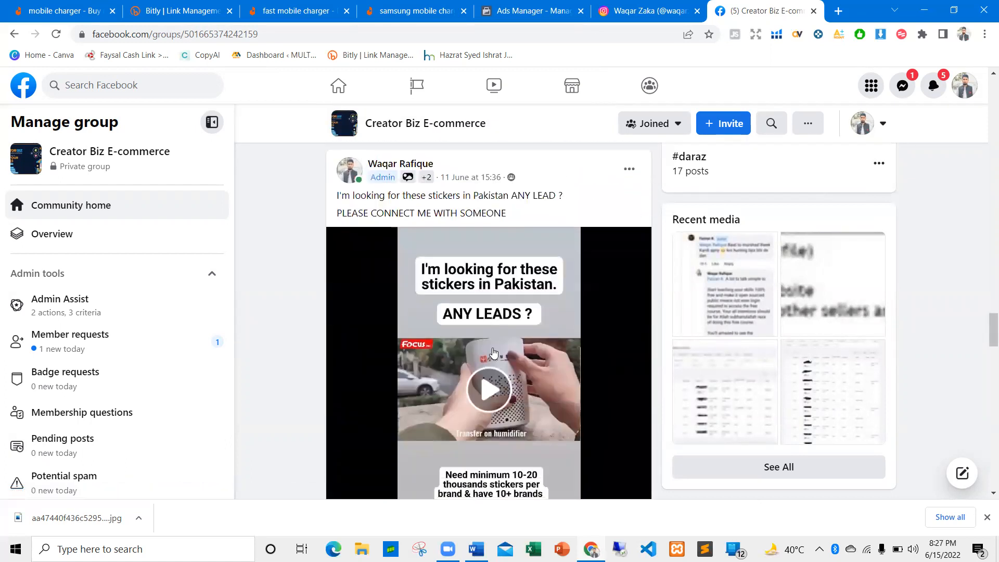
scroll(383, 342, down, 2)
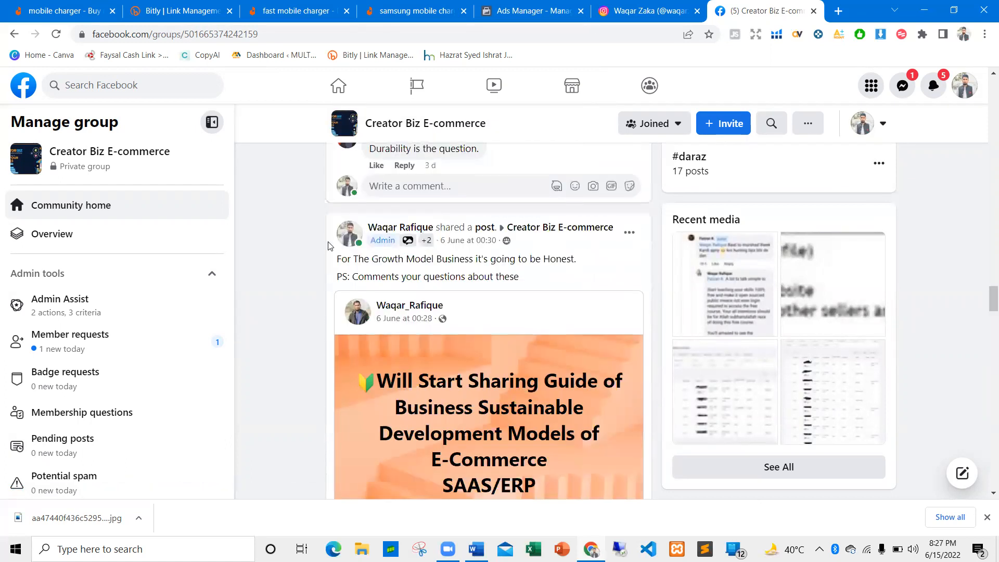
Look back through the group's recent discussion posts, including the copyright document question, and return to the group's cover.
scroll(374, 234, up, 3)
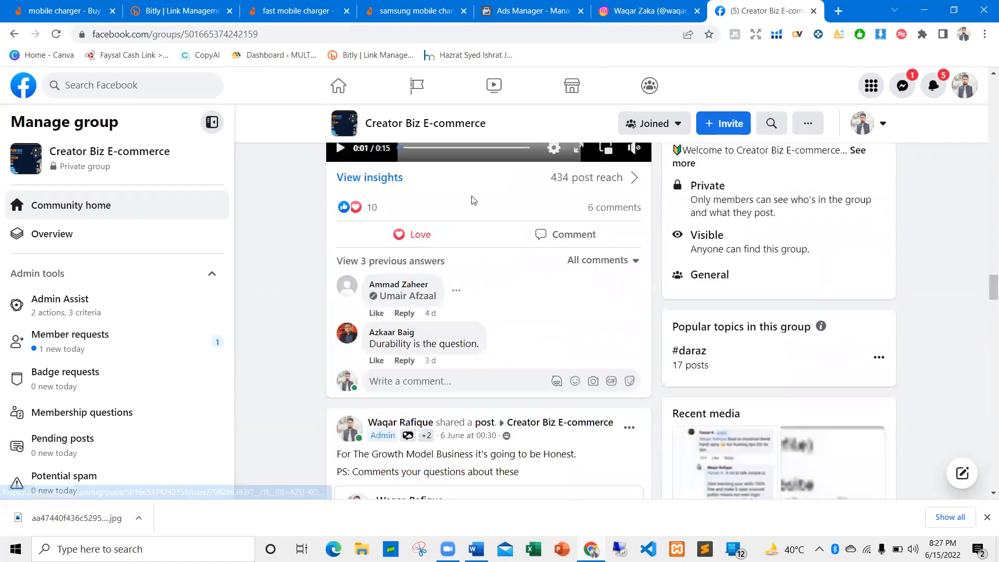
scroll(463, 223, up, 5)
scroll(463, 223, down, 15)
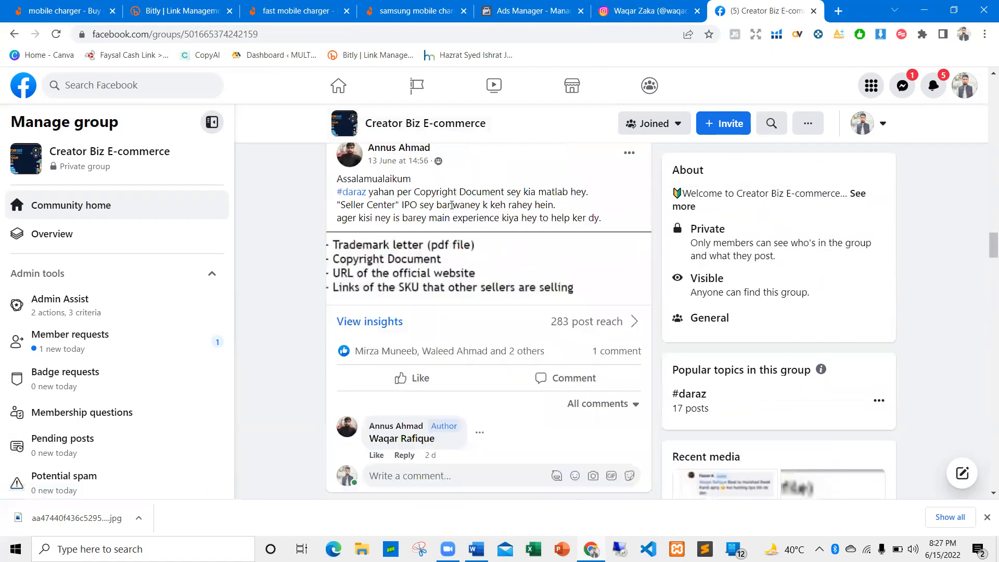
scroll(442, 210, up, 15)
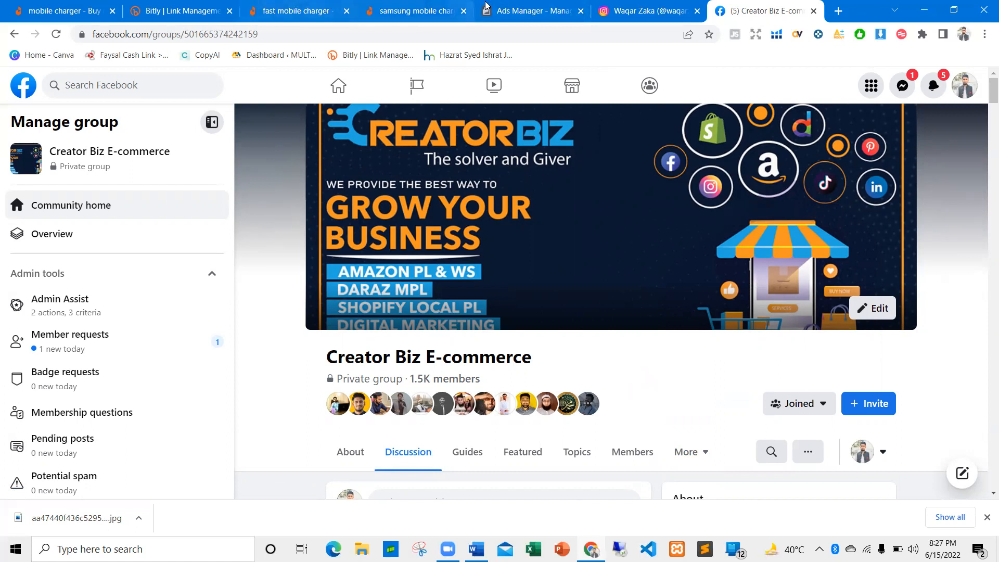
Switch to the New Ranking document in Word and select the red "NO VVROS" line to point it out, leaving it deselected.
click(476, 549)
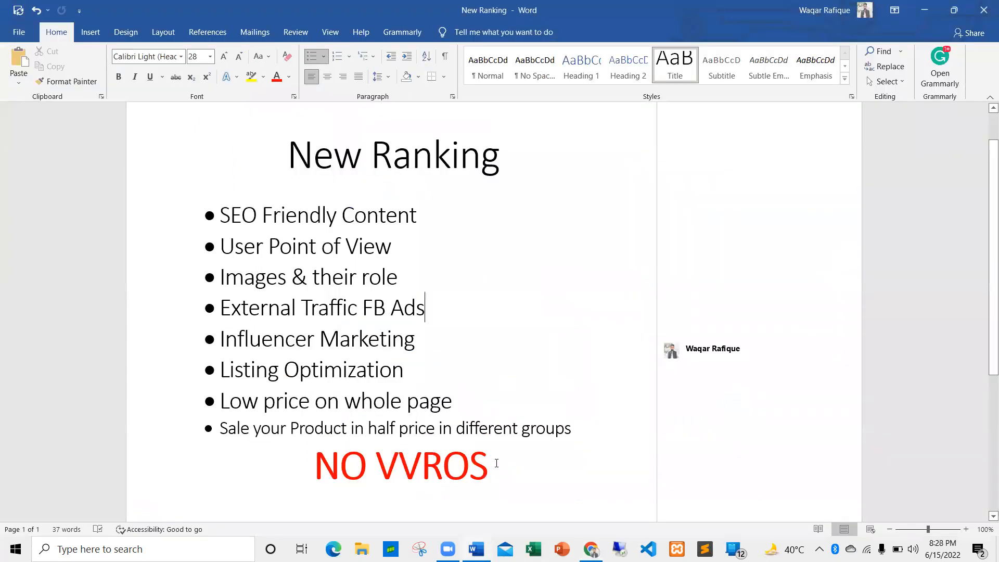
drag(497, 463, 305, 457)
drag(492, 462, 327, 459)
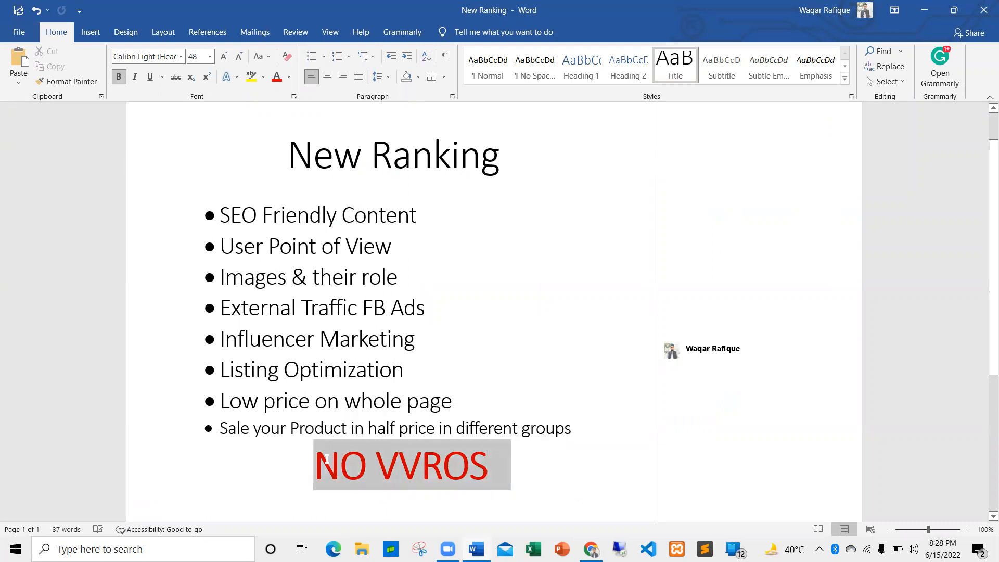
click(485, 451)
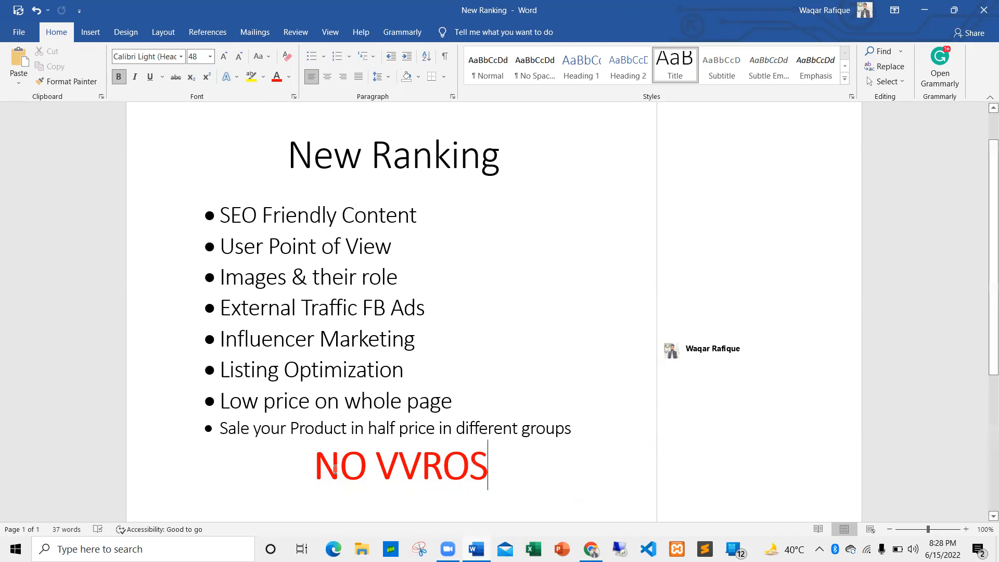
drag(308, 464, 464, 468)
click(481, 471)
triple_click(505, 466)
click(492, 467)
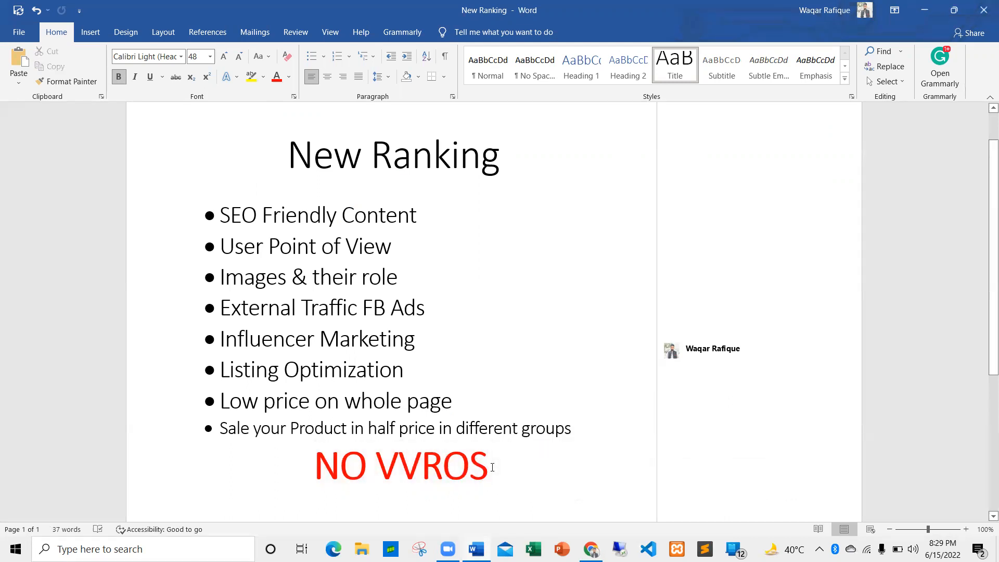